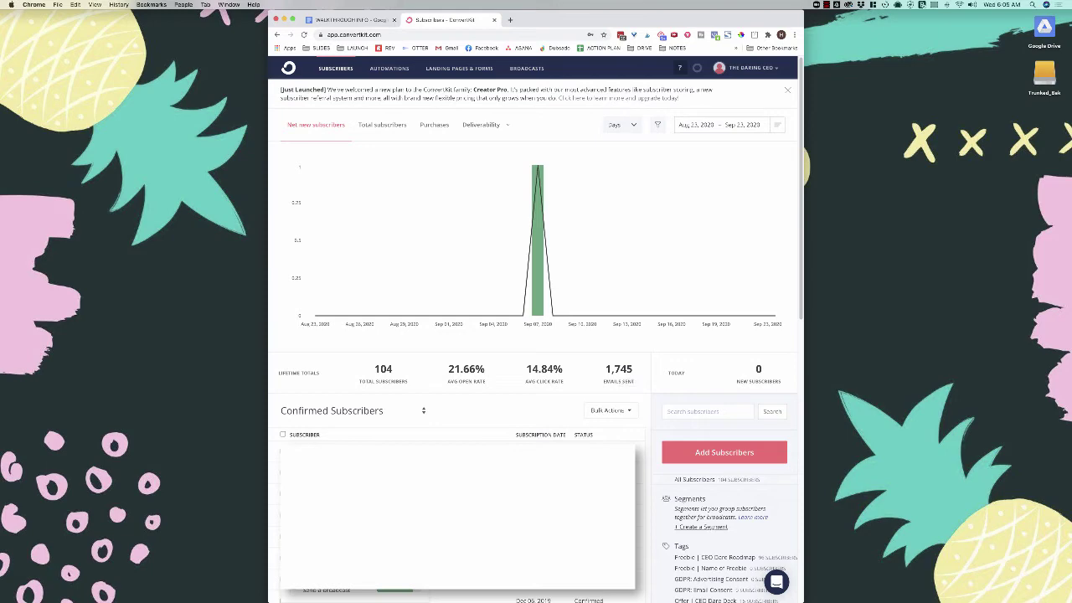
Review the subscriber dashboard's deliverability, purchases, total and net new subscriber reports, plus the chart's interval and filter options.
{"action": "scroll", "coordinate": [534, 328], "scroll_direction": "down", "scroll_amount": 5}
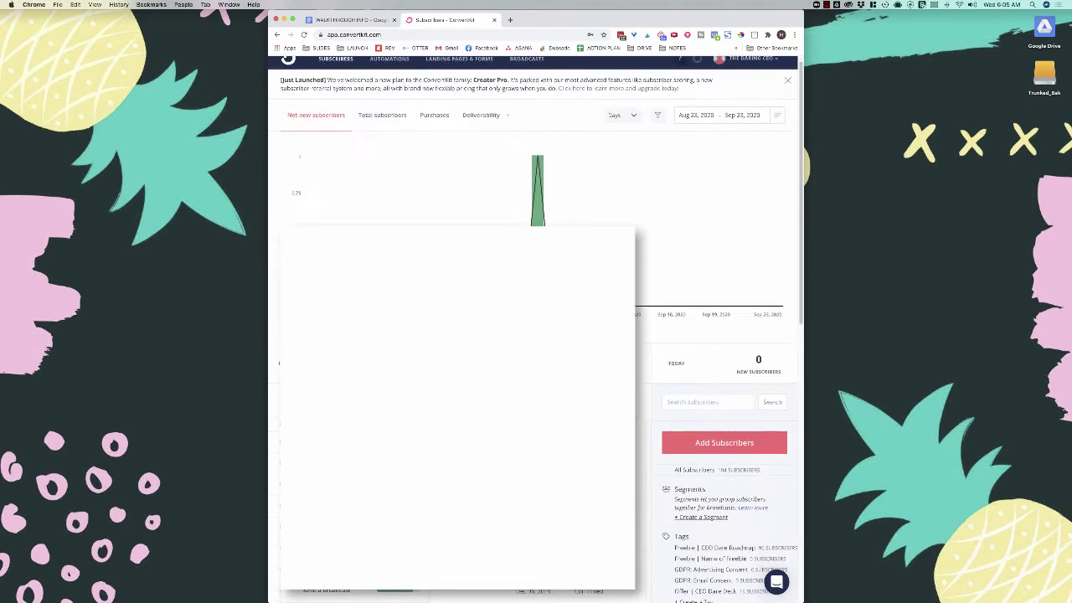
{"action": "scroll", "coordinate": [536, 328], "scroll_direction": "up", "scroll_amount": 5}
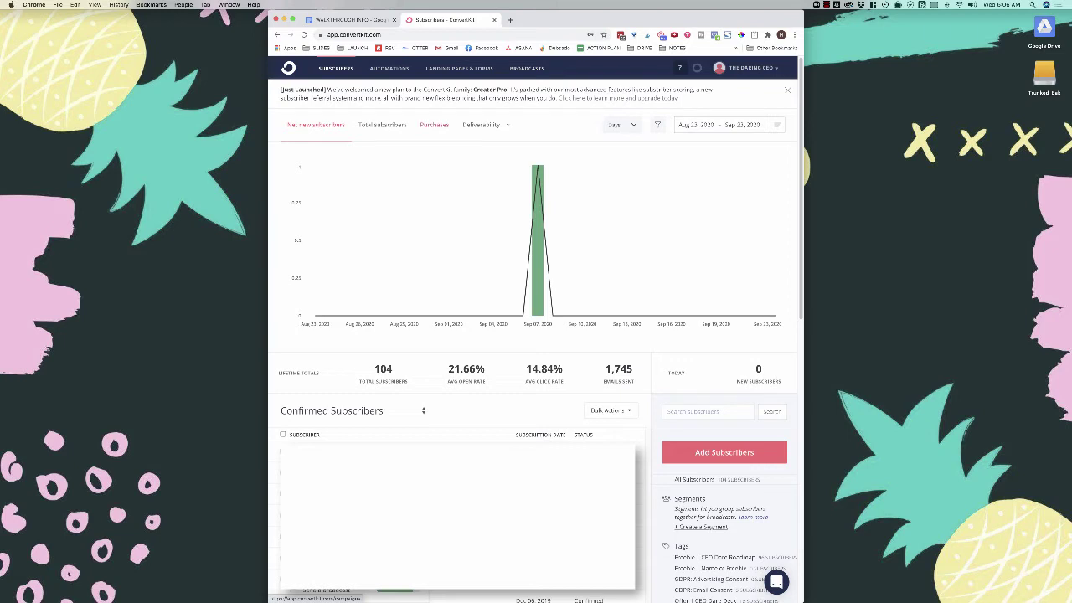
{"action": "left_click", "coordinate": [481, 125]}
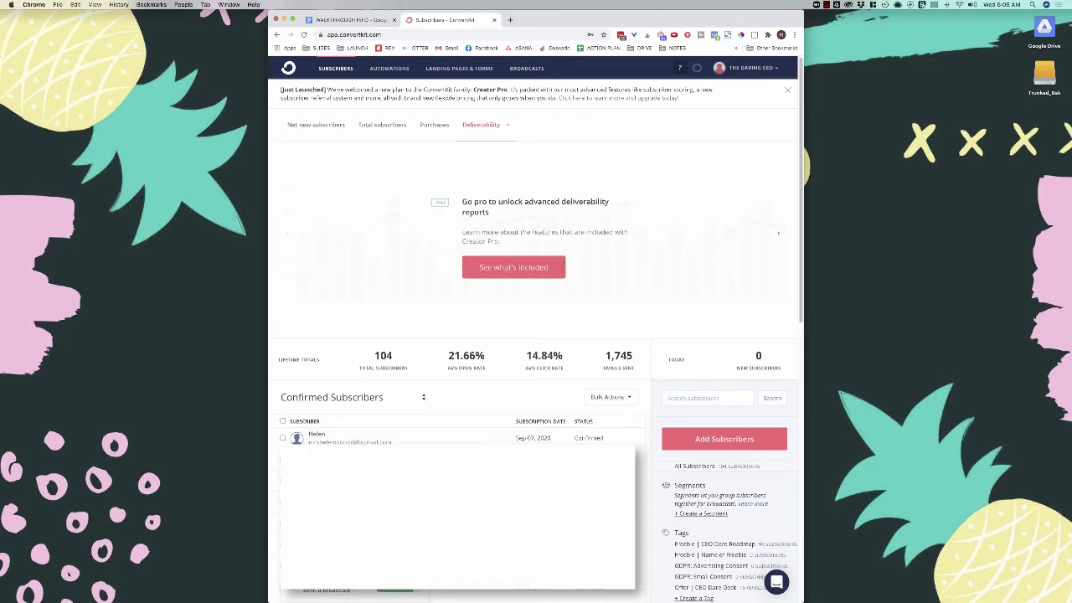
{"action": "left_click", "coordinate": [434, 124]}
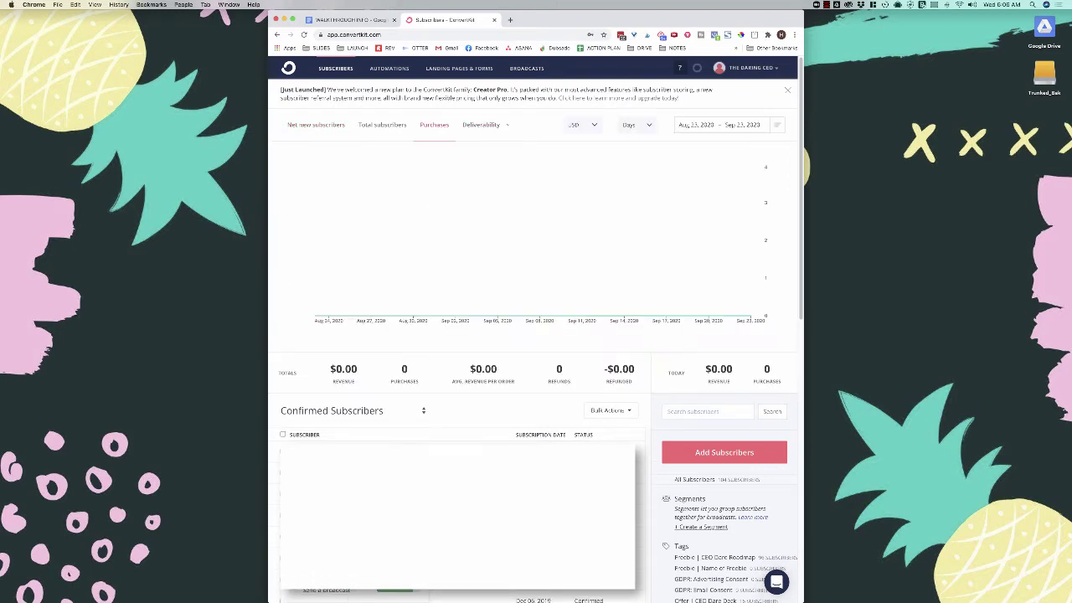
{"action": "left_click", "coordinate": [383, 125]}
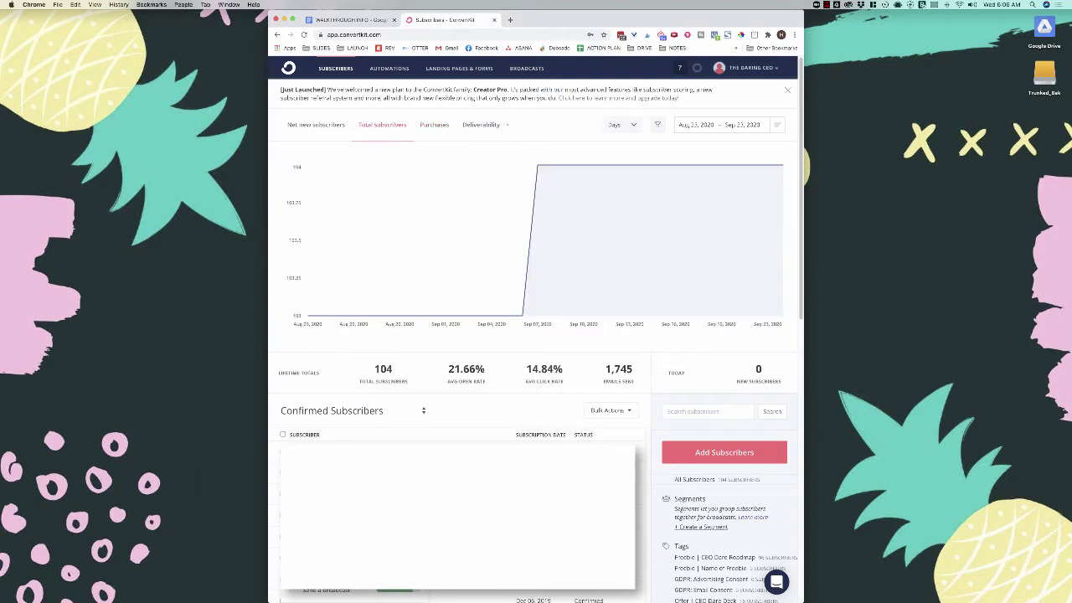
{"action": "left_click", "coordinate": [316, 125]}
{"action": "left_click", "coordinate": [621, 124]}
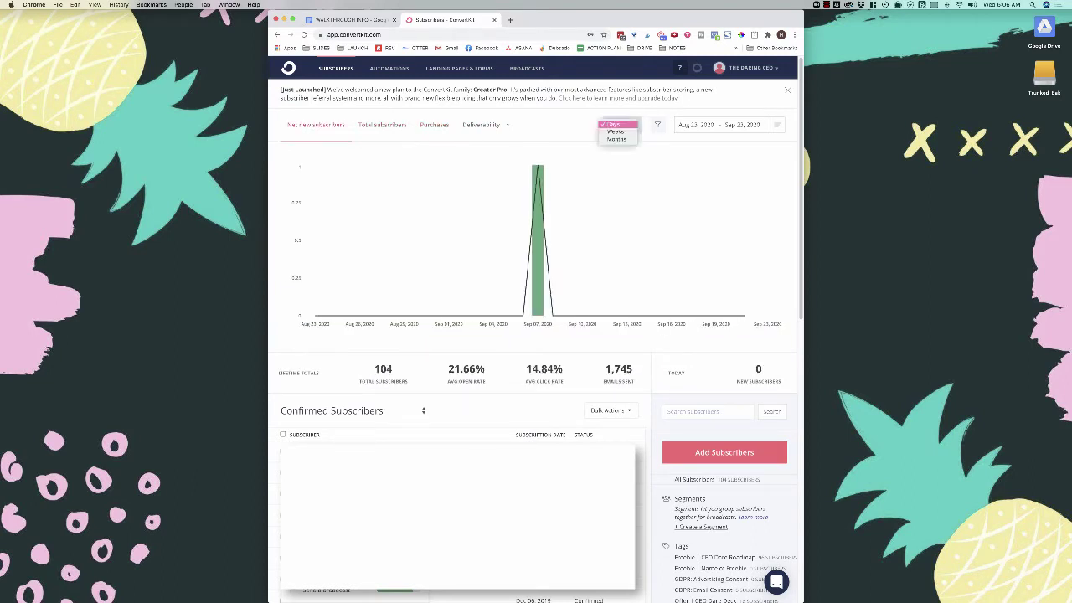
{"action": "left_click", "coordinate": [658, 124]}
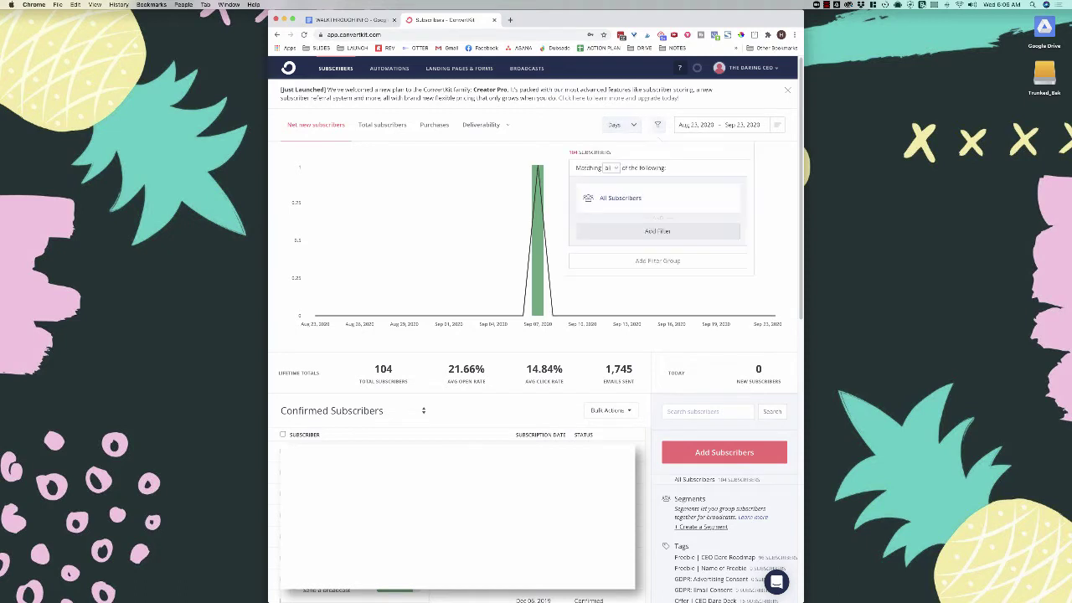
{"action": "left_click", "coordinate": [657, 125]}
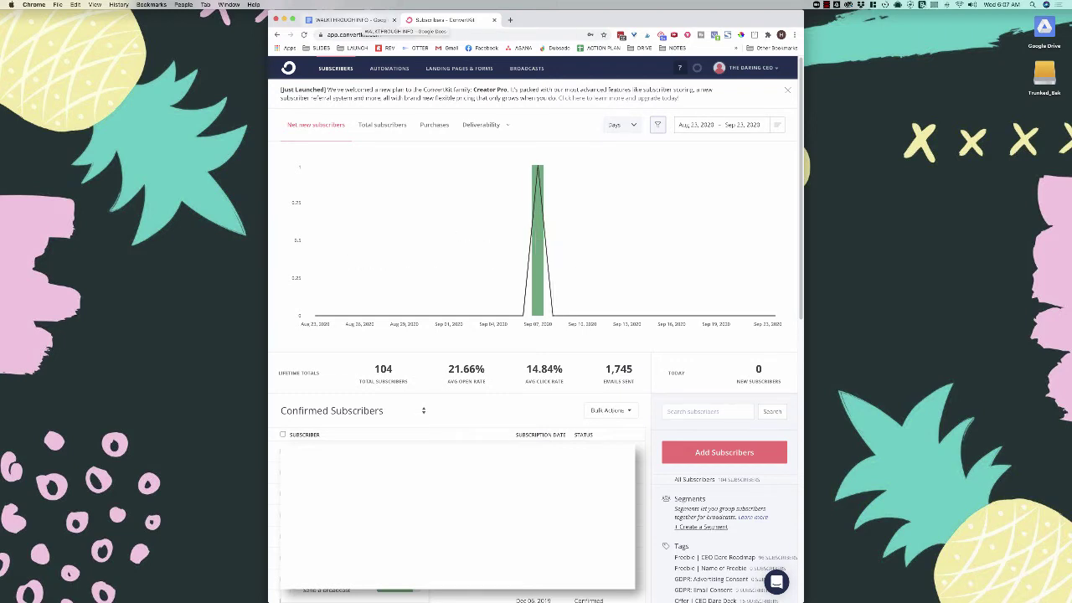
Switch to the WALKTHROUGH INFO document in Google Docs and examine the freebie, funnel and offer tag naming formats.
{"action": "left_click", "coordinate": [352, 19]}
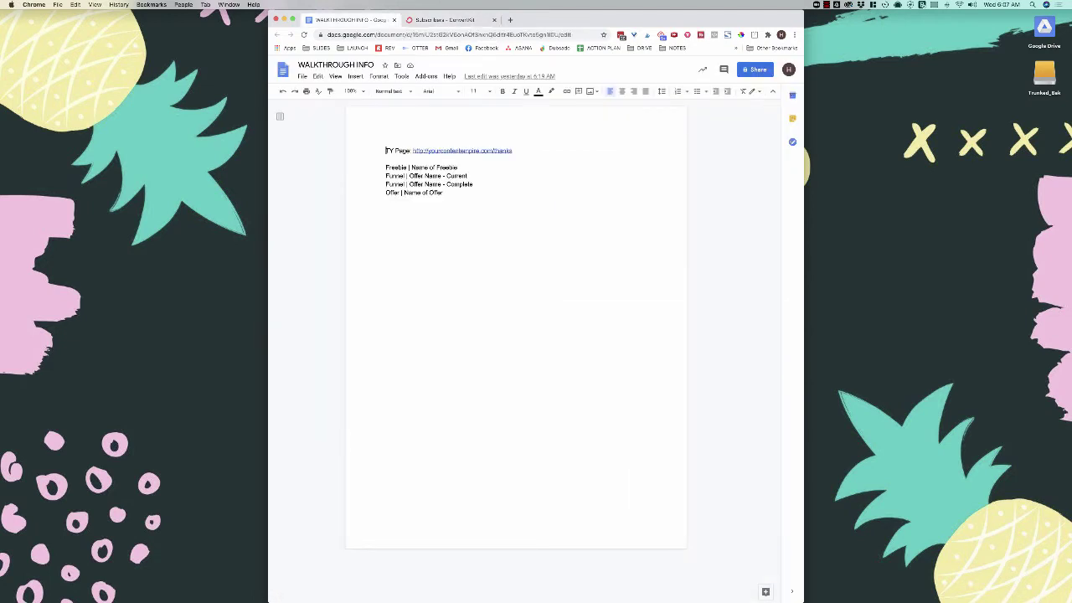
{"action": "left_click_drag", "start_coordinate": [441, 193], "coordinate": [384, 176]}
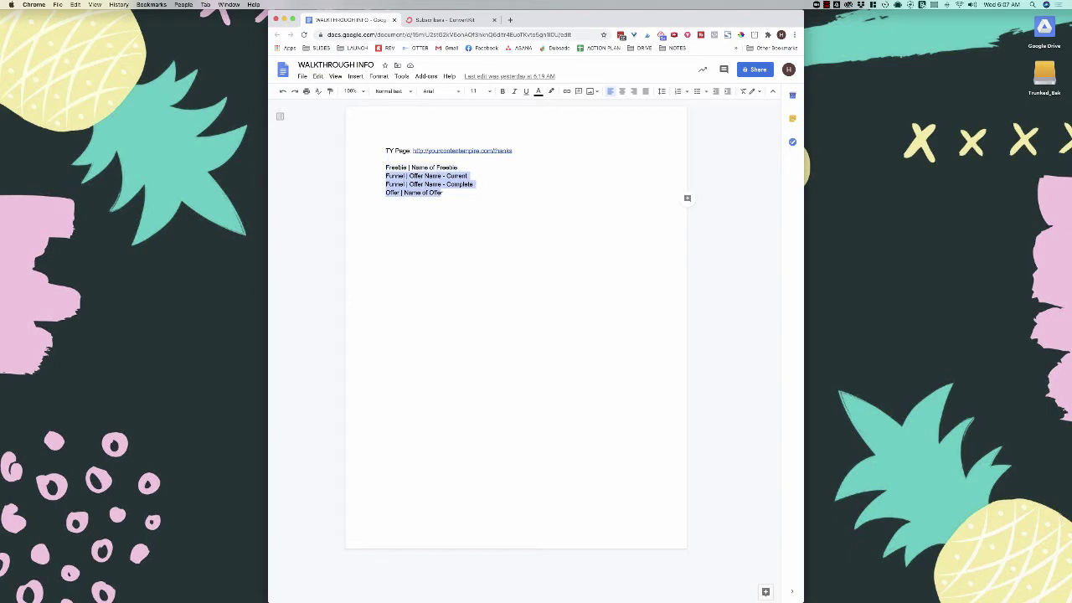
{"action": "left_click", "coordinate": [442, 193]}
{"action": "left_click_drag", "start_coordinate": [442, 192], "coordinate": [385, 168]}
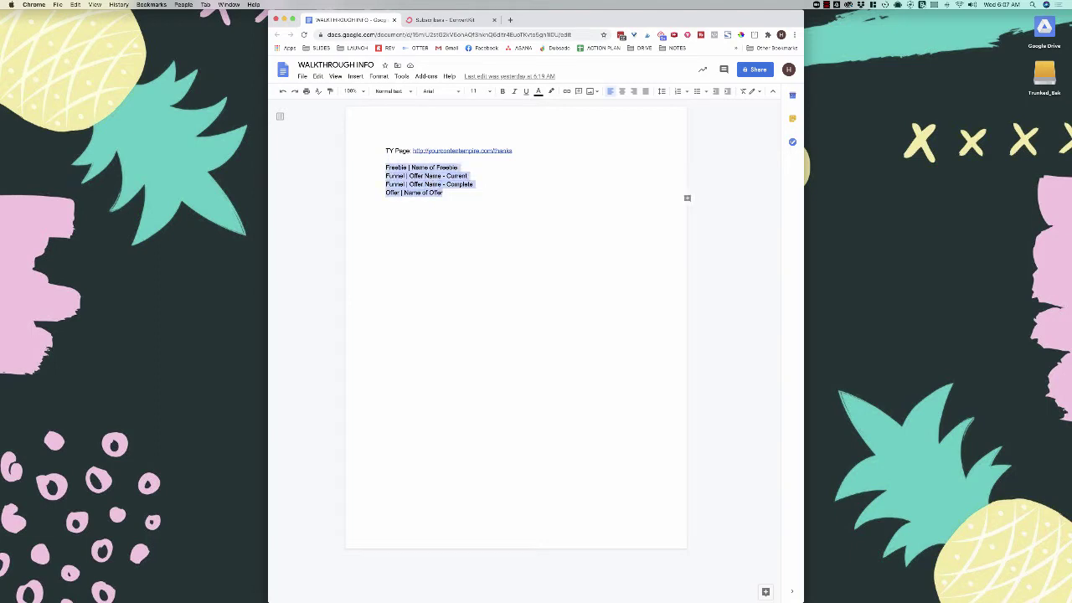
{"action": "double_click", "coordinate": [395, 168]}
{"action": "left_click_drag", "start_coordinate": [458, 167], "coordinate": [386, 168]}
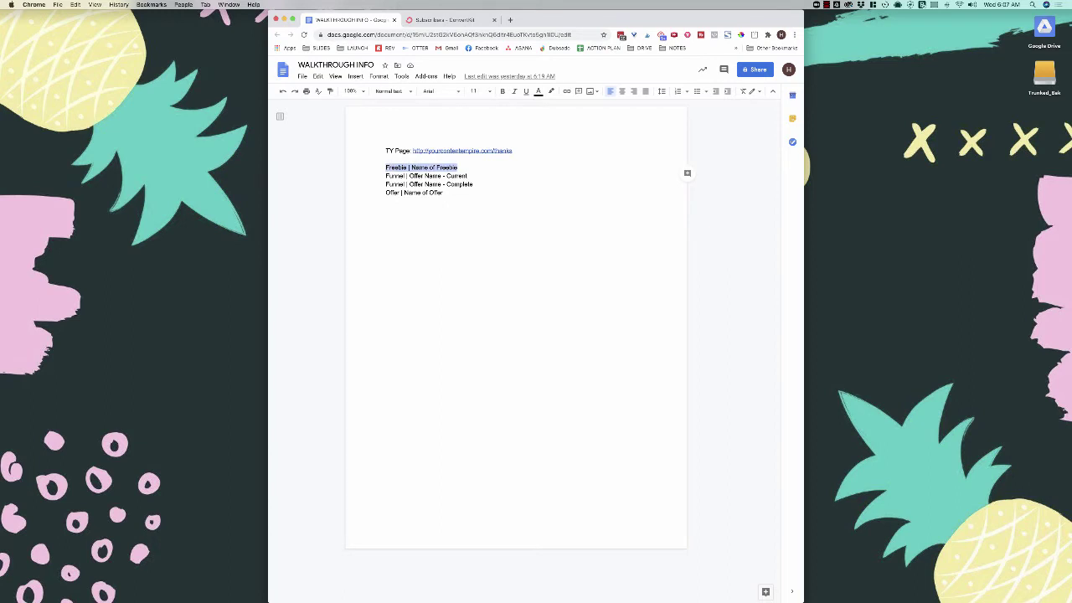
{"action": "left_click", "coordinate": [388, 168]}
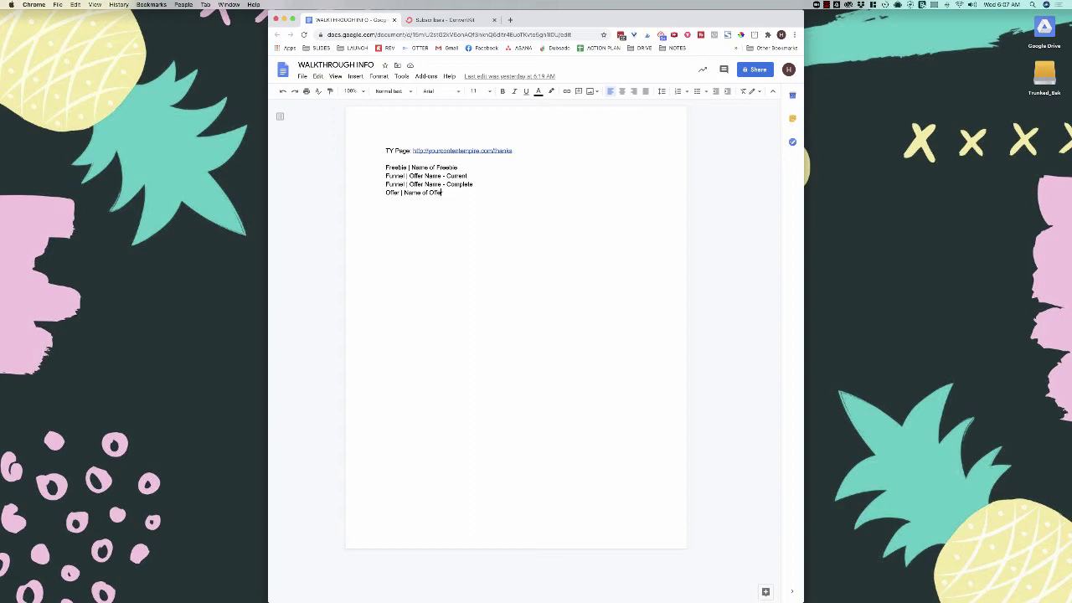
{"action": "left_click_drag", "start_coordinate": [441, 192], "coordinate": [385, 192]}
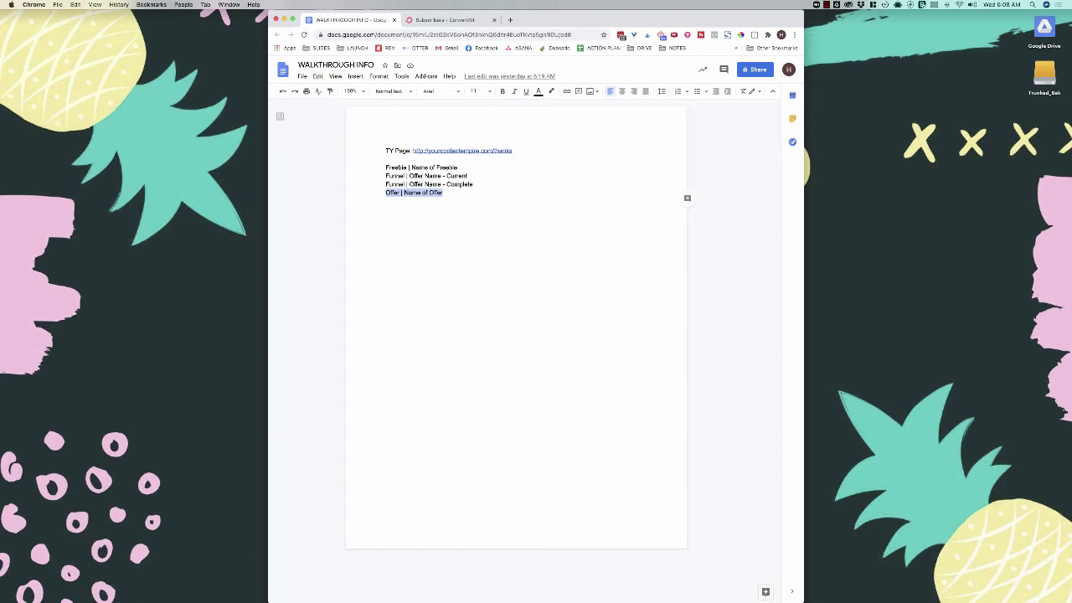
{"action": "left_click_drag", "start_coordinate": [386, 176], "coordinate": [386, 193]}
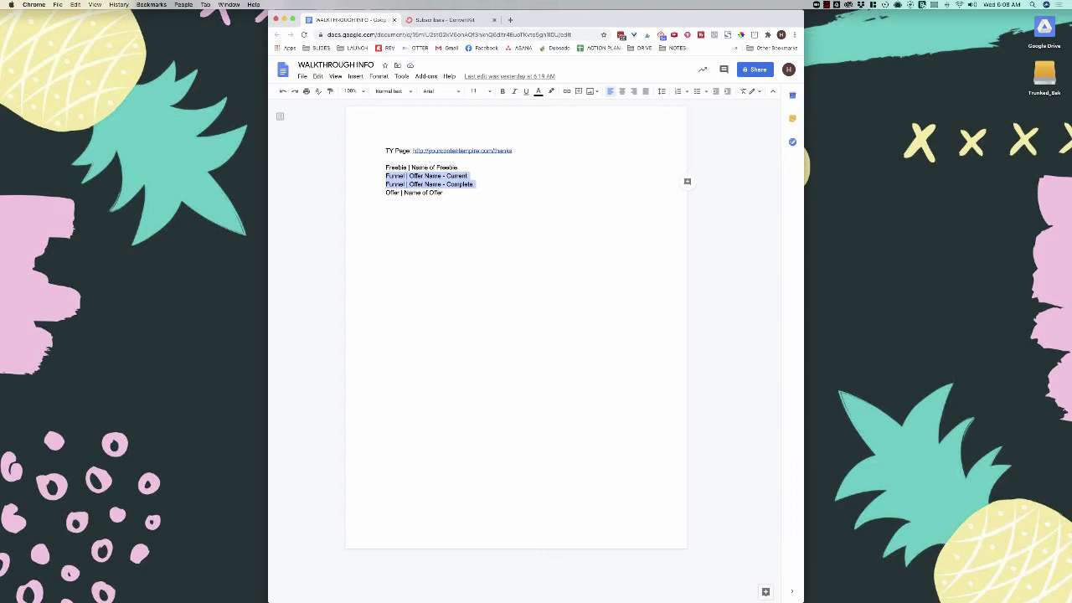
{"action": "triple_click", "coordinate": [449, 176]}
Return to ConvertKit and try to create the tag "Freebie | Name of Freebie", copying its name from the WALKTHROUGH INFO document.
{"action": "key", "text": "ctrl+Tab"}
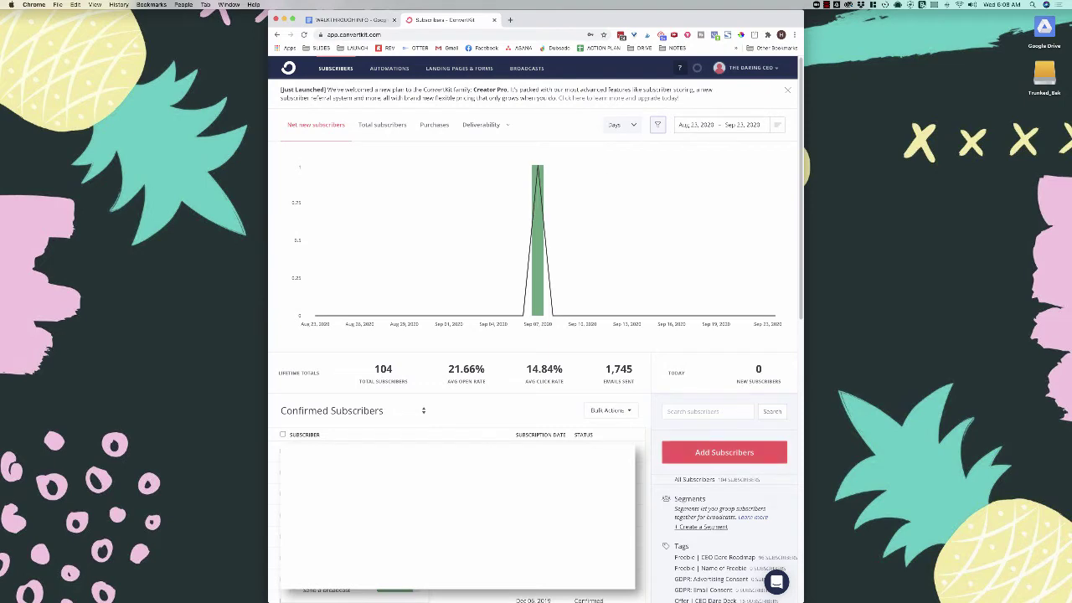
{"action": "scroll", "coordinate": [533, 330], "scroll_direction": "down", "scroll_amount": 1}
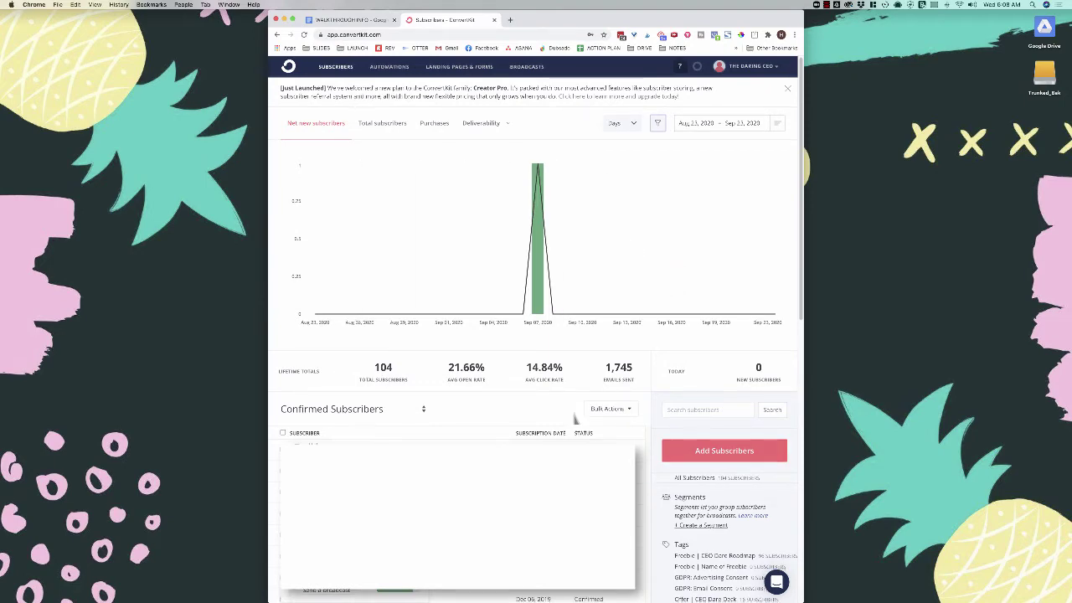
{"action": "scroll", "coordinate": [536, 335], "scroll_direction": "down", "scroll_amount": 5}
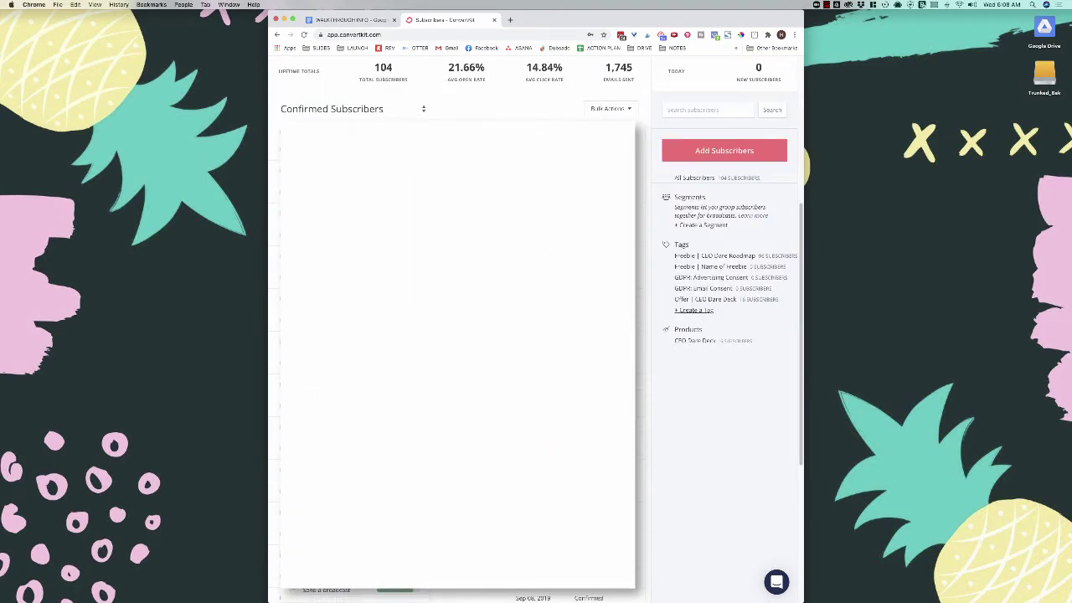
{"action": "left_click", "coordinate": [694, 311]}
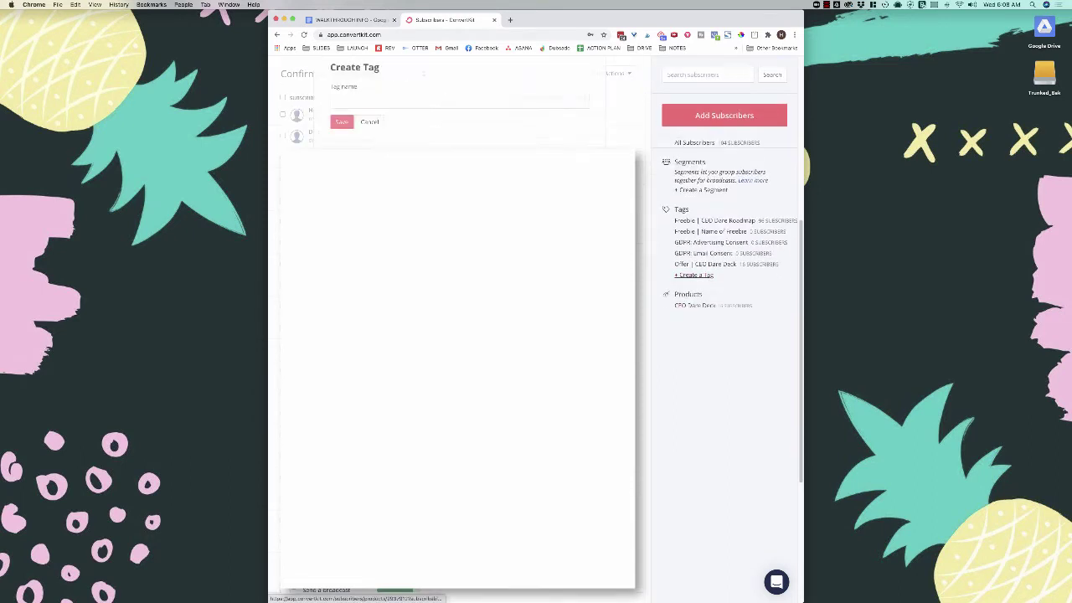
{"action": "left_click", "coordinate": [355, 20]}
{"action": "left_click_drag", "start_coordinate": [458, 167], "coordinate": [385, 168]}
{"action": "key", "text": "ctrl+c"}
{"action": "left_click", "coordinate": [445, 20]}
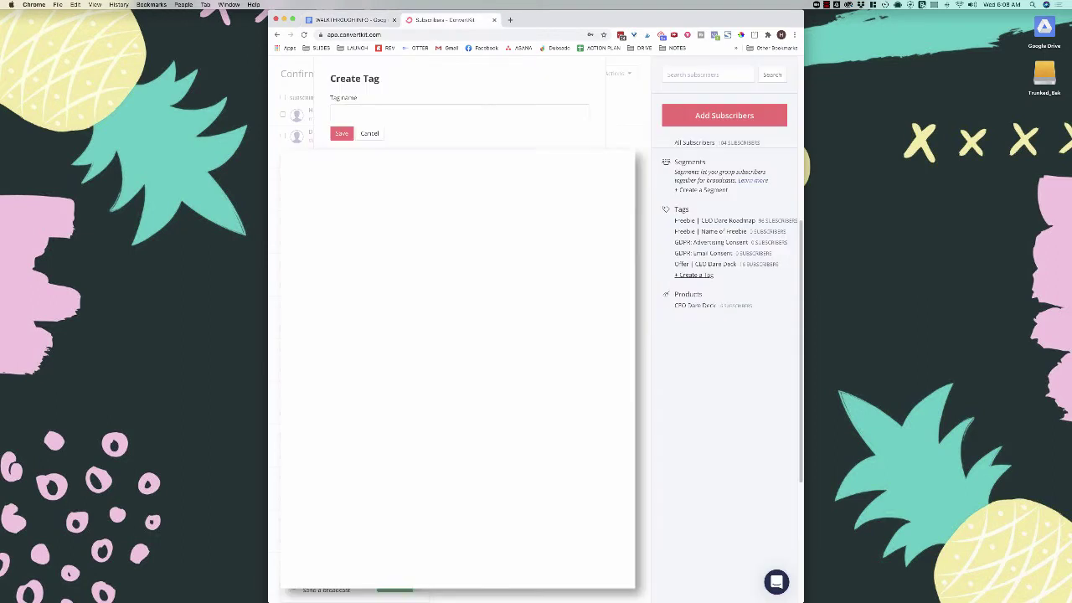
{"action": "key", "text": "ctrl+v"}
{"action": "key", "text": "Return"}
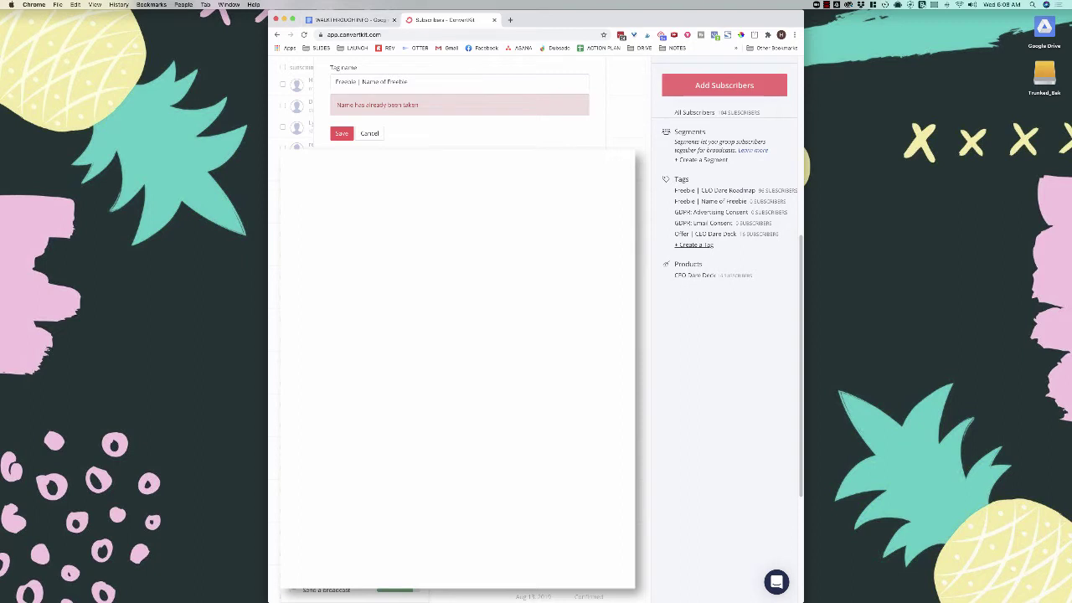
{"action": "left_click_drag", "start_coordinate": [408, 82], "coordinate": [334, 82]}
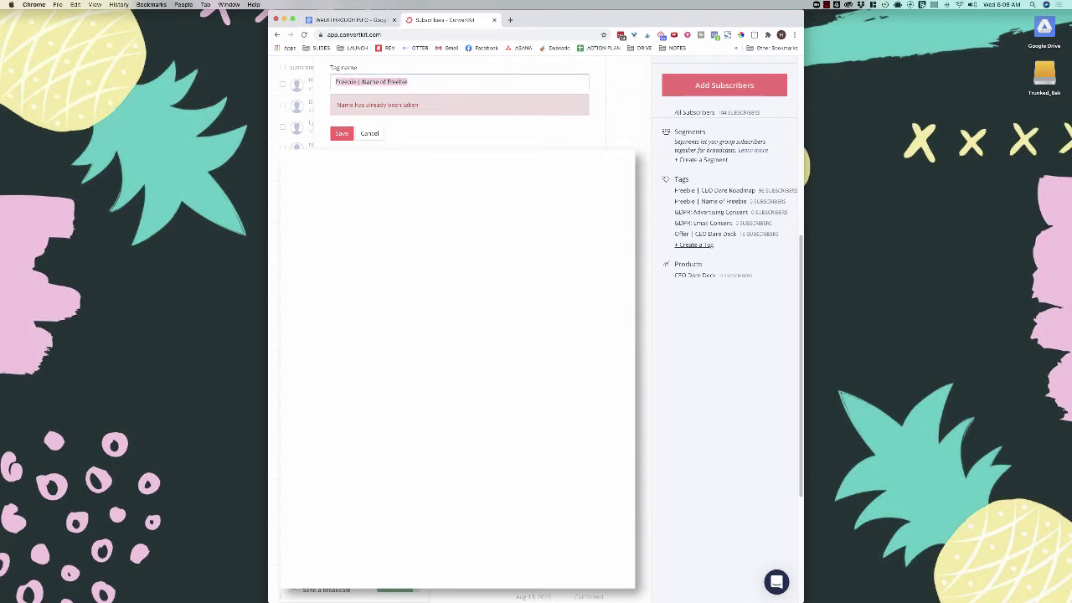
{"action": "left_click", "coordinate": [408, 82]}
{"action": "left_click", "coordinate": [342, 133]}
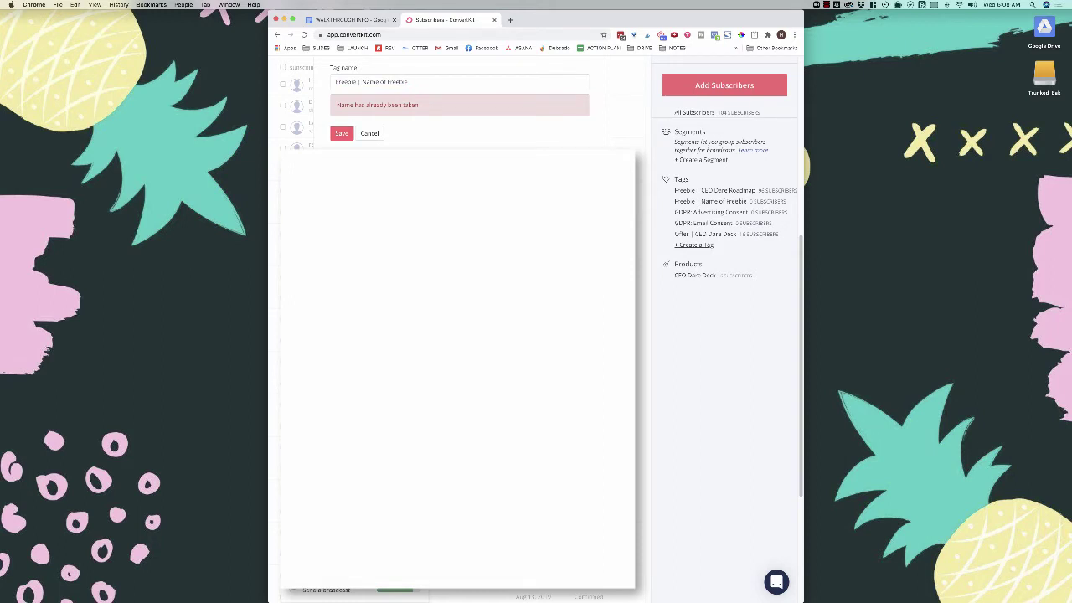
Create the tag "Funnel | Offer Name - Current" in ConvertKit, copying its name from the WALKTHROUGH INFO document.
{"action": "left_click", "coordinate": [350, 20]}
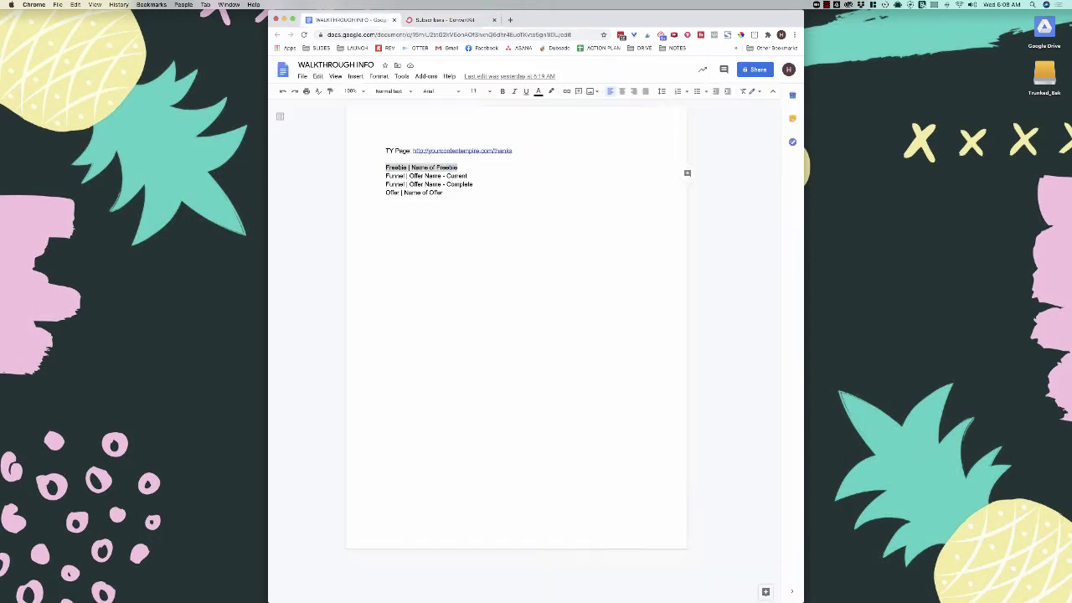
{"action": "left_click_drag", "start_coordinate": [468, 176], "coordinate": [385, 176]}
{"action": "key", "text": "super+c"}
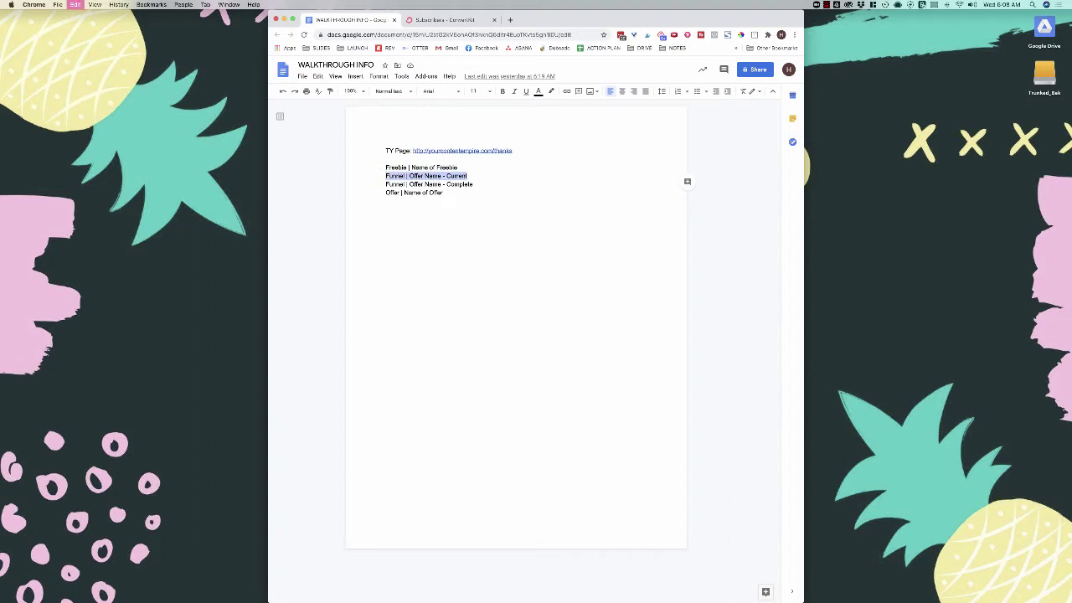
{"action": "left_click", "coordinate": [445, 20]}
{"action": "key", "text": "super+a"}
{"action": "key", "text": "super+v"}
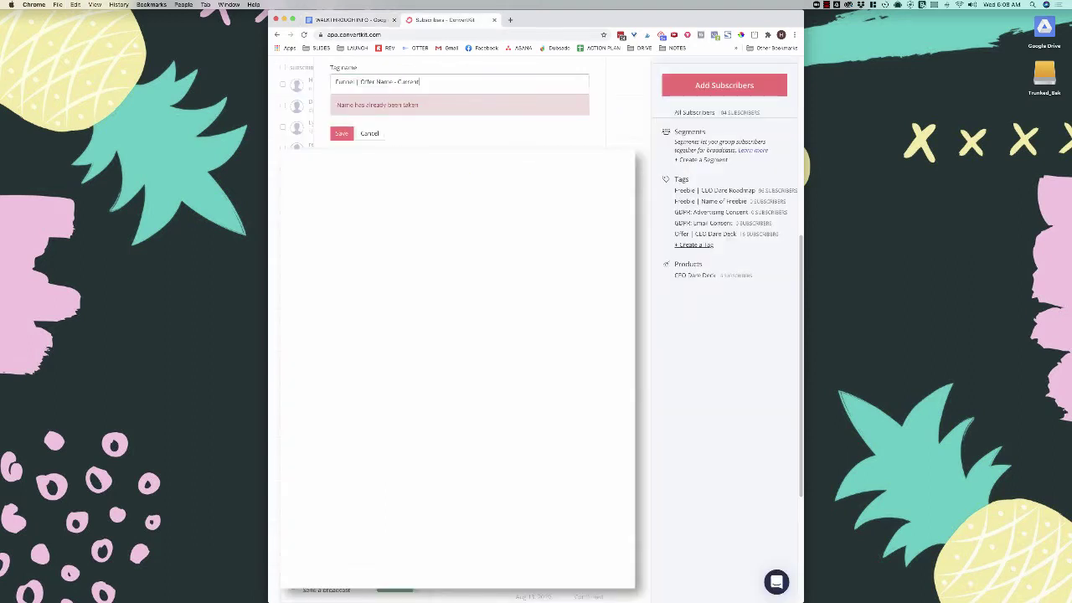
{"action": "key", "text": "Return"}
Create the tag "Funnel | Offer Name - Complete" in ConvertKit, copying its name from the WALKTHROUGH INFO document.
{"action": "key", "text": "ctrl+shift+Tab"}
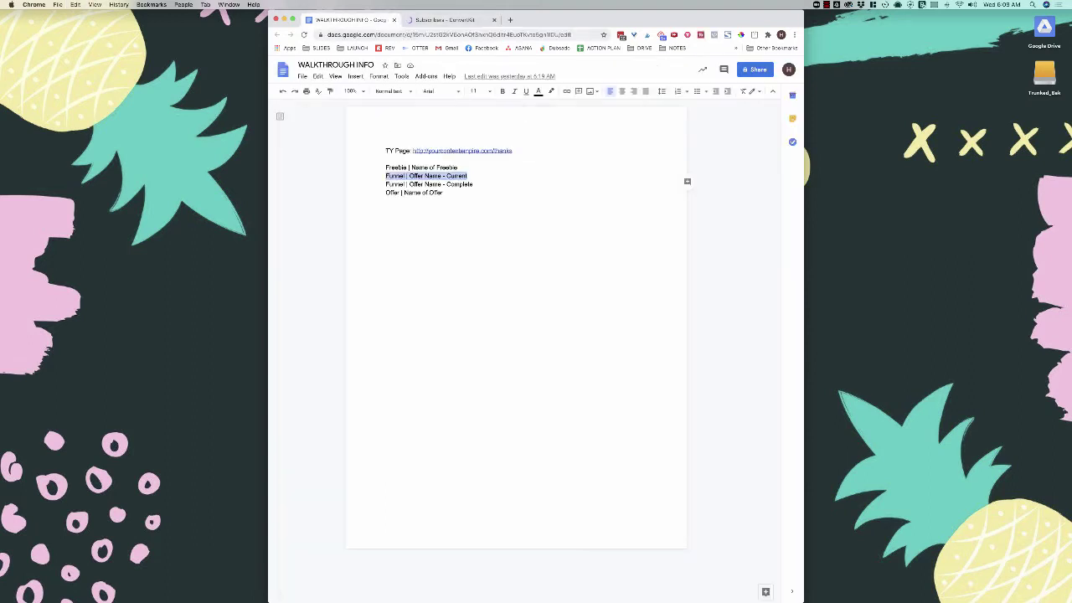
{"action": "key", "text": "Down"}
{"action": "key", "text": "shift+End"}
{"action": "key", "text": "super+c"}
{"action": "key", "text": "ctrl+Tab"}
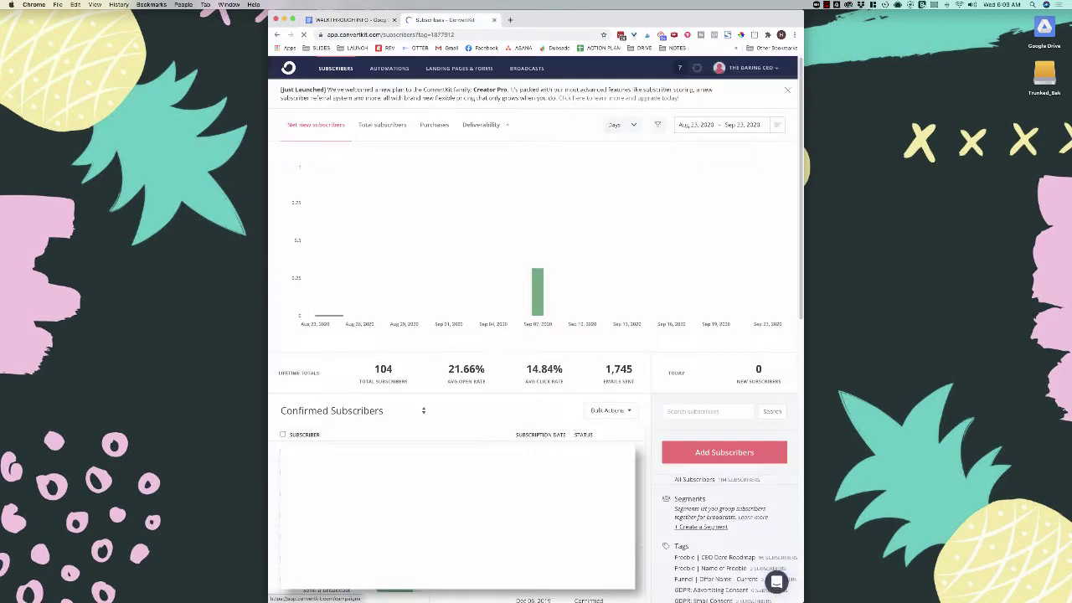
{"action": "scroll", "coordinate": [694, 286], "scroll_direction": "down", "scroll_amount": 4}
{"action": "scroll", "coordinate": [694, 286], "scroll_direction": "down", "scroll_amount": 1}
{"action": "left_click", "coordinate": [694, 286]}
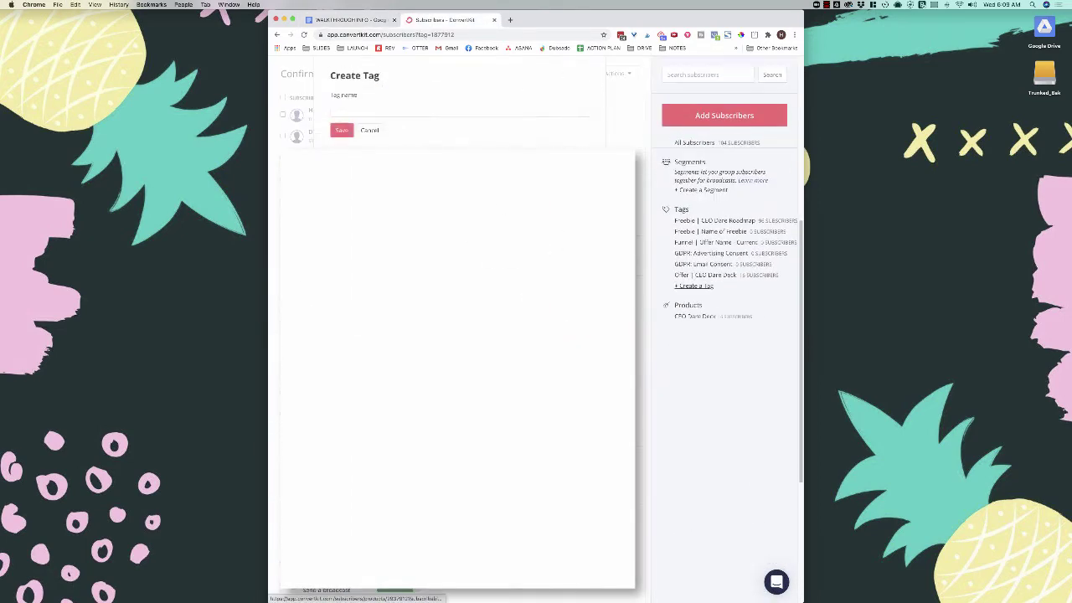
{"action": "key", "text": "super+v"}
{"action": "key", "text": "Return"}
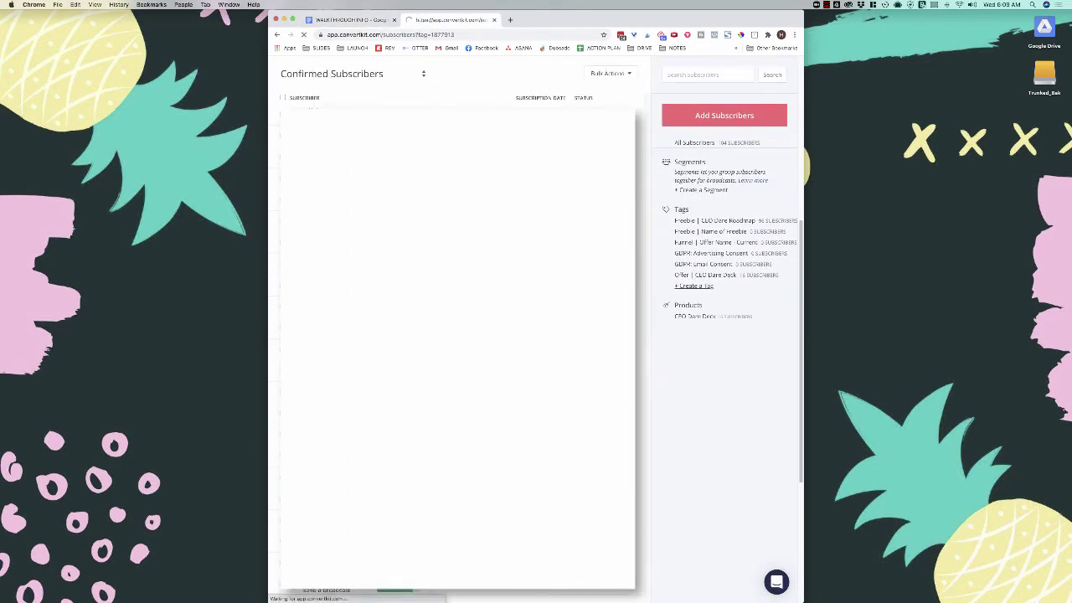
Create the tag "Offer | Name of Offer" in ConvertKit, copying its name from the WALKTHROUGH INFO document.
{"action": "key", "text": "ctrl+shift+Tab"}
{"action": "left_click_drag", "start_coordinate": [445, 192], "coordinate": [385, 192]}
{"action": "key", "text": "super+c"}
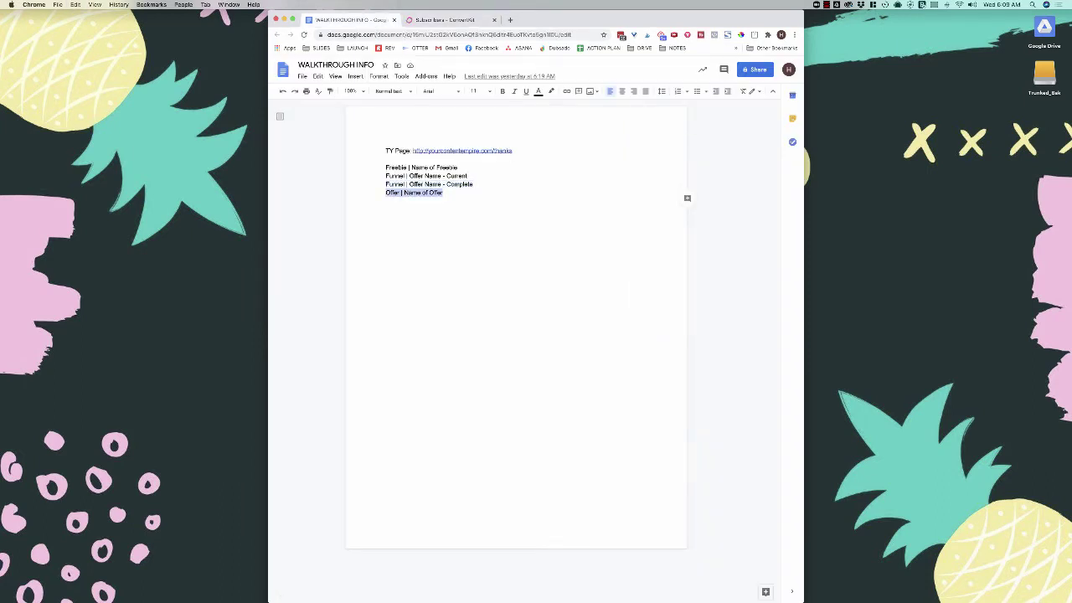
{"action": "key", "text": "super+c"}
{"action": "key", "text": "ctrl+Tab"}
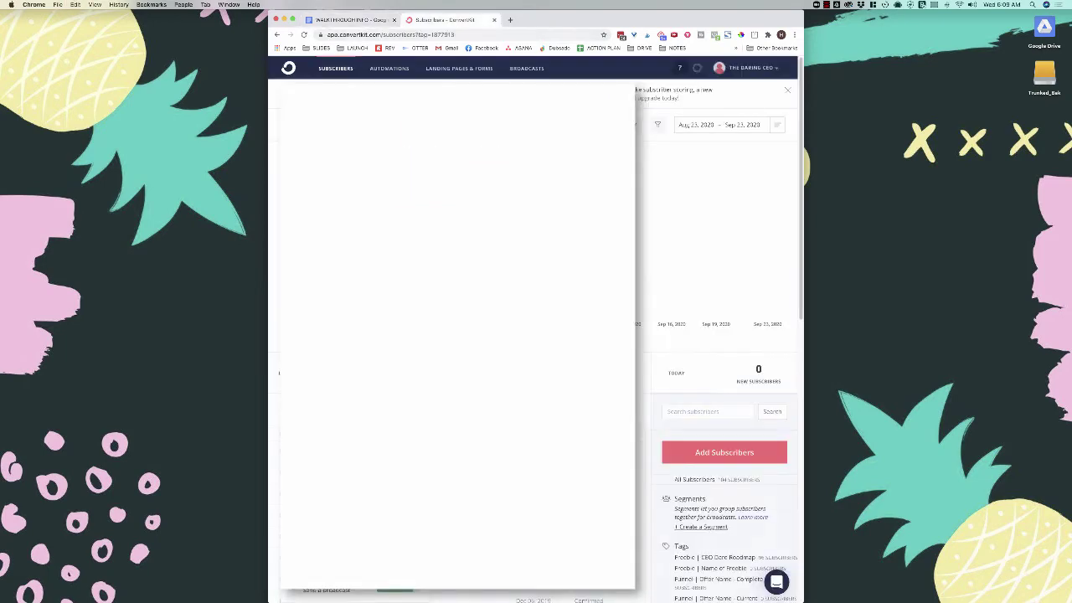
{"action": "scroll", "coordinate": [536, 335], "scroll_direction": "down", "scroll_amount": 5}
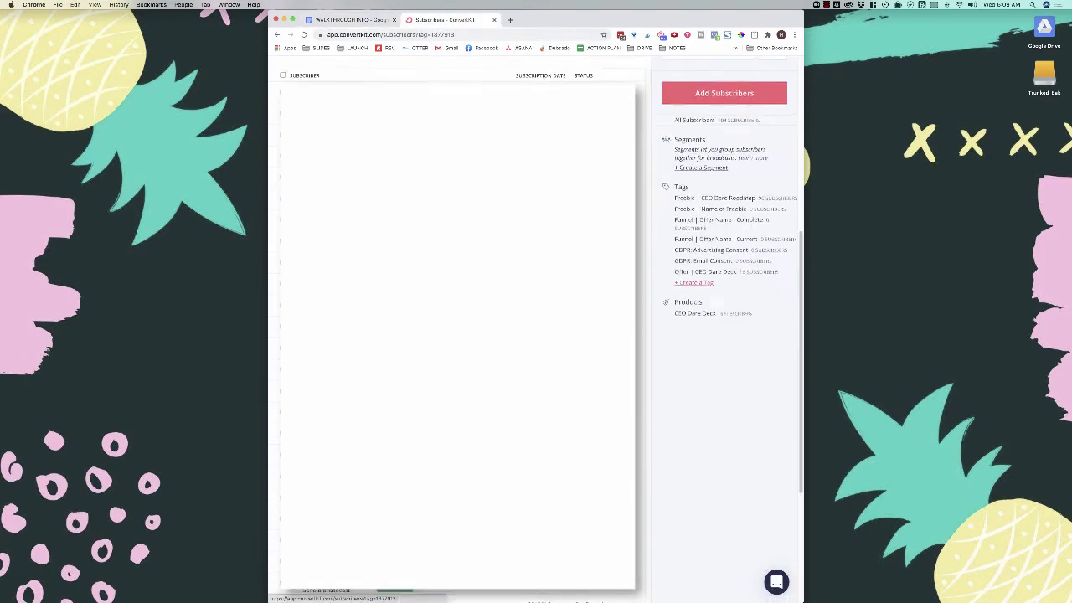
{"action": "left_click", "coordinate": [693, 282]}
{"action": "key", "text": "super+v"}
{"action": "key", "text": "Return"}
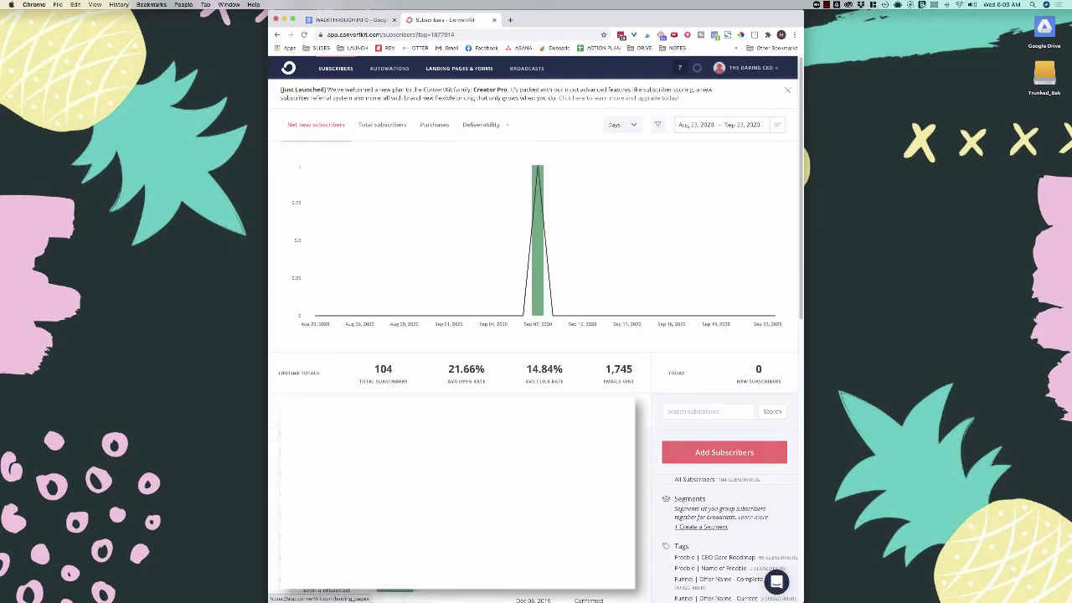
Create a new inline form for gathering subscribers from the Charlotte template.
{"action": "left_click", "coordinate": [459, 68]}
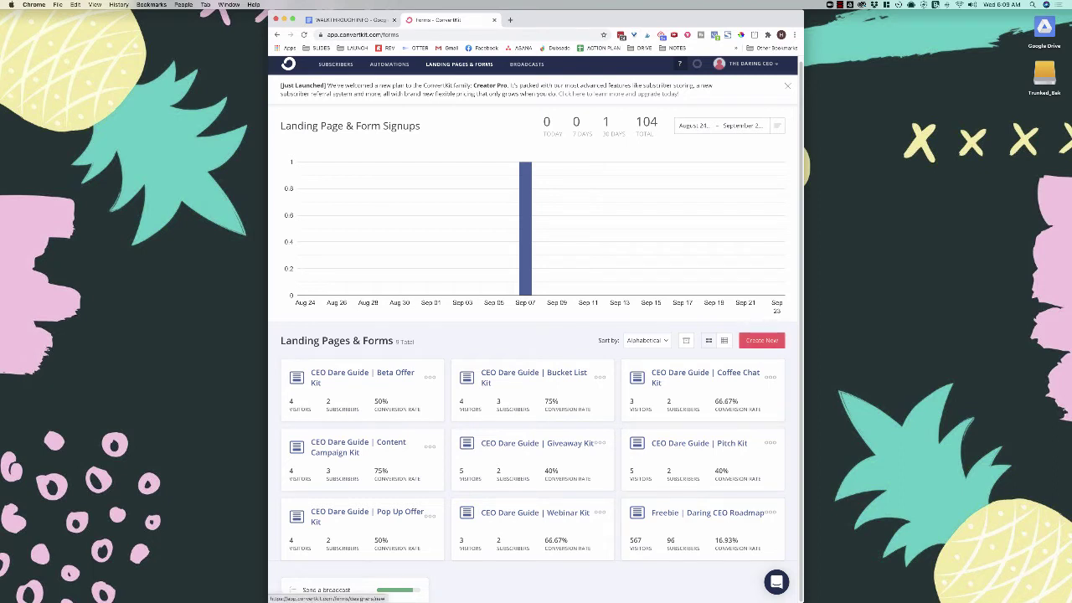
{"action": "left_click", "coordinate": [761, 340]}
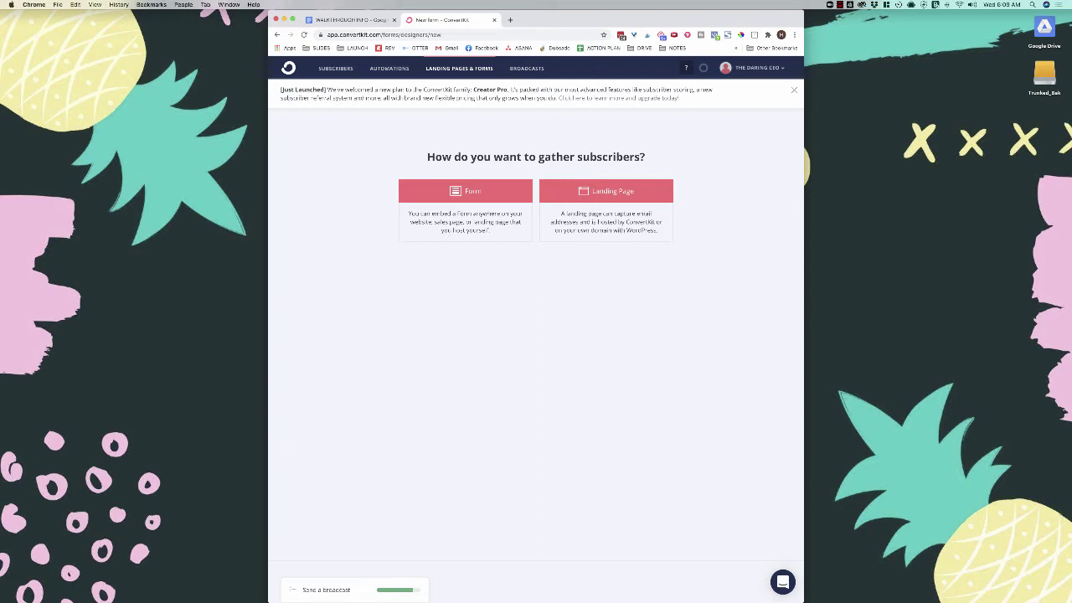
{"action": "left_click", "coordinate": [466, 191]}
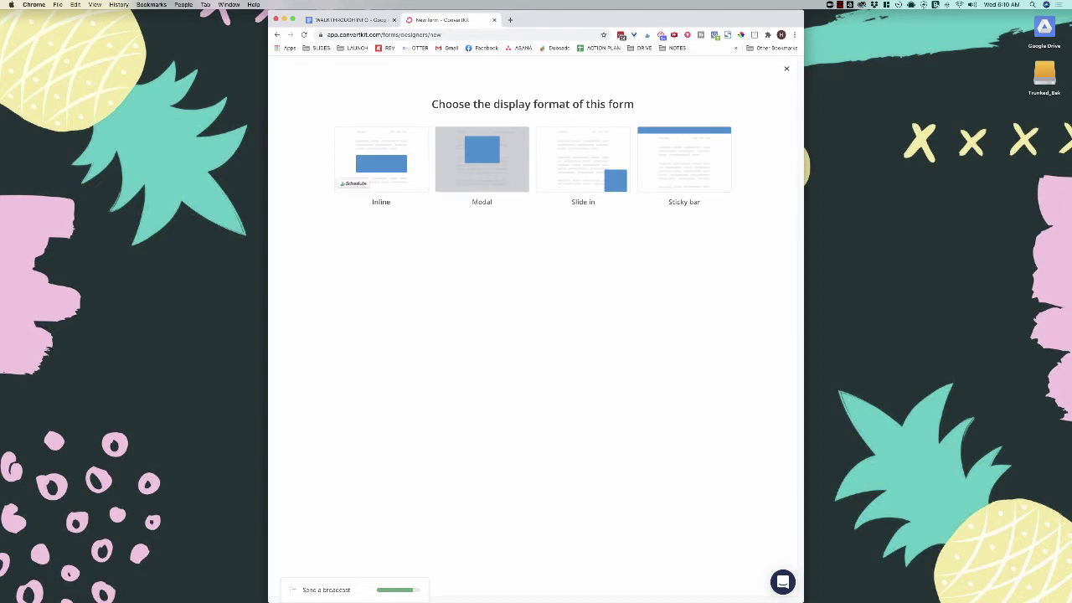
{"action": "left_click", "coordinate": [351, 176]}
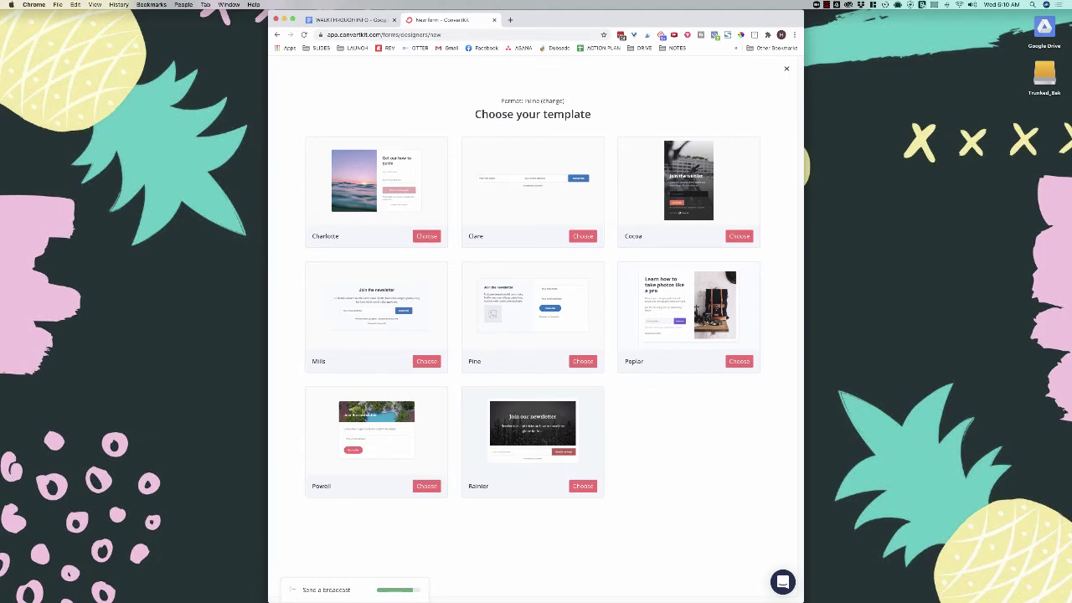
{"action": "left_click", "coordinate": [427, 236]}
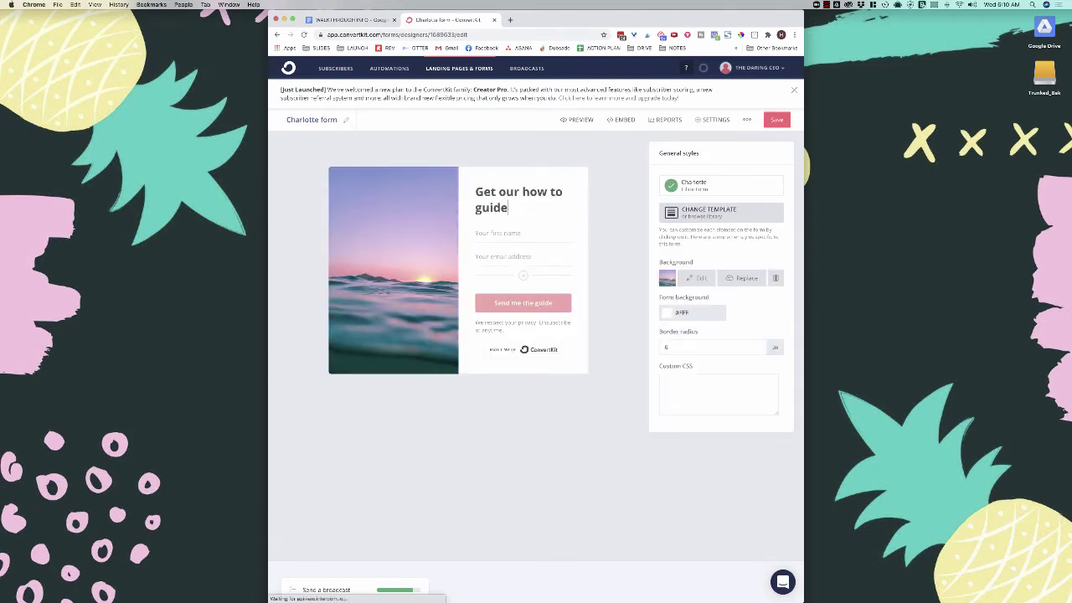
Replace the form's headline with "Sign up to get my checklist".
{"action": "type", "text": "Sign up "}
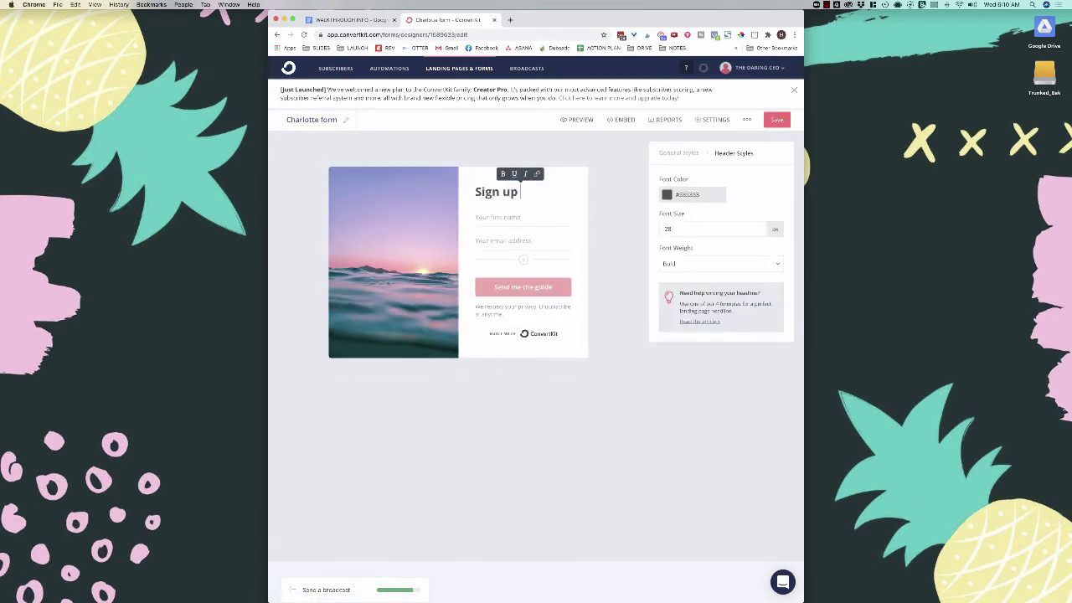
{"action": "type", "text": "to get my "}
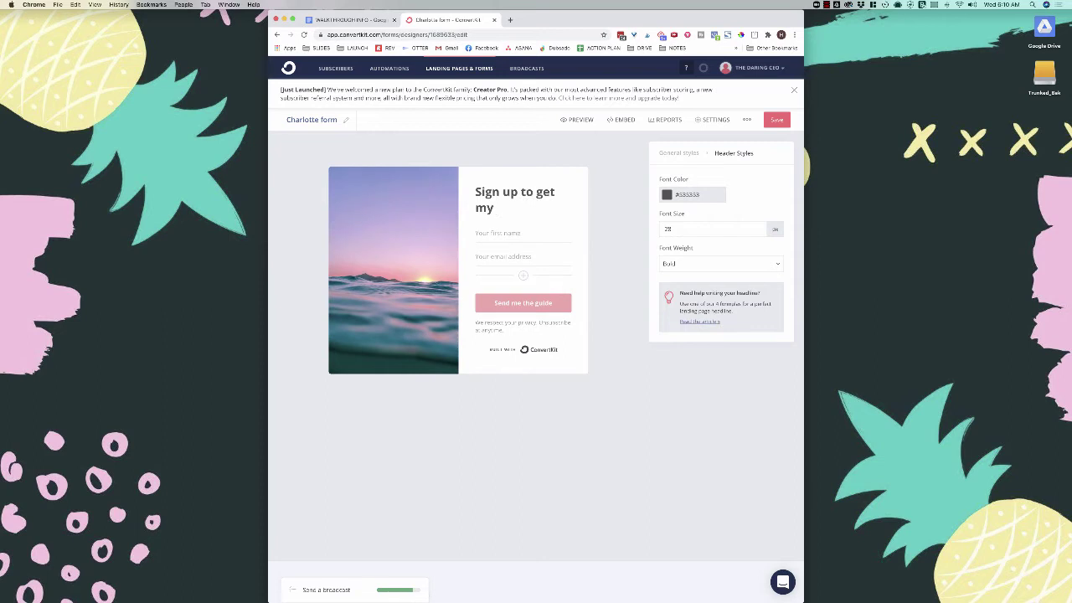
{"action": "type", "text": "checklist"}
{"action": "left_click", "coordinate": [679, 153]}
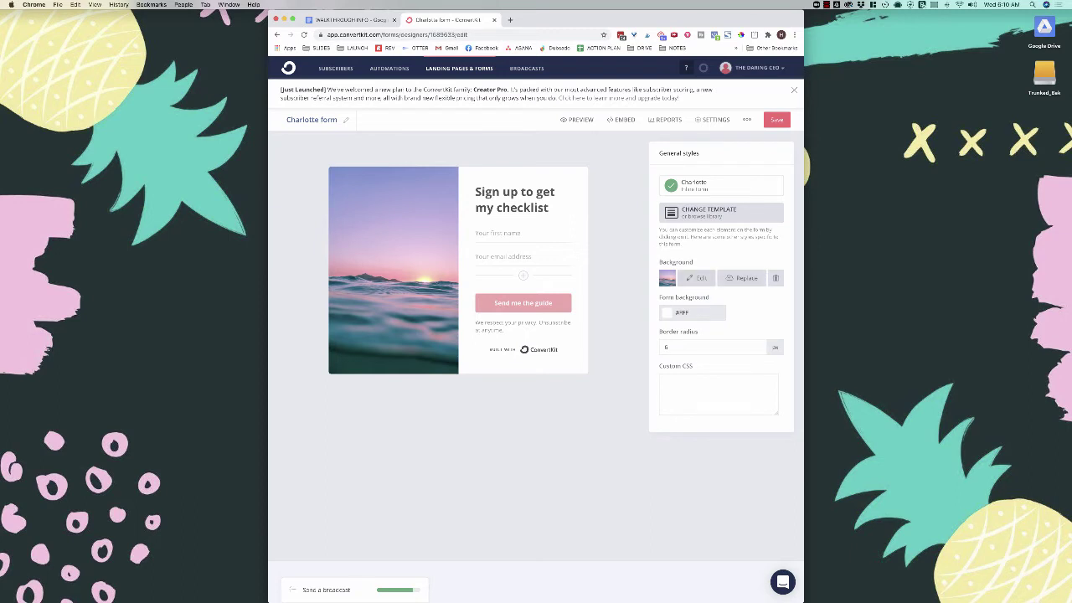
Replace the form's background image with the Unsplash photo of a black-and-white striped building facade.
{"action": "left_click", "coordinate": [744, 278]}
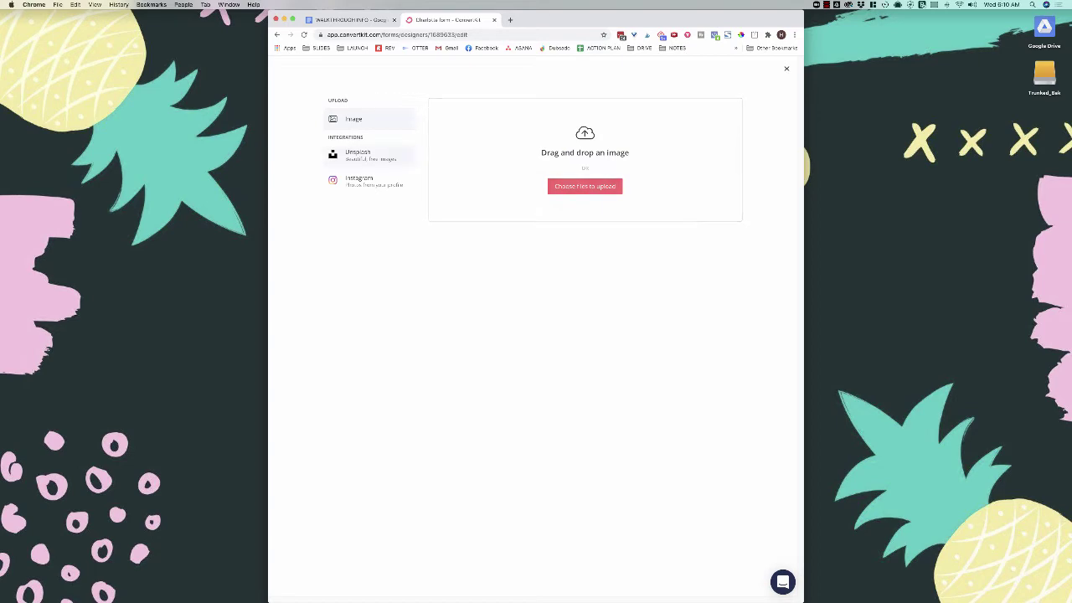
{"action": "left_click", "coordinate": [370, 156]}
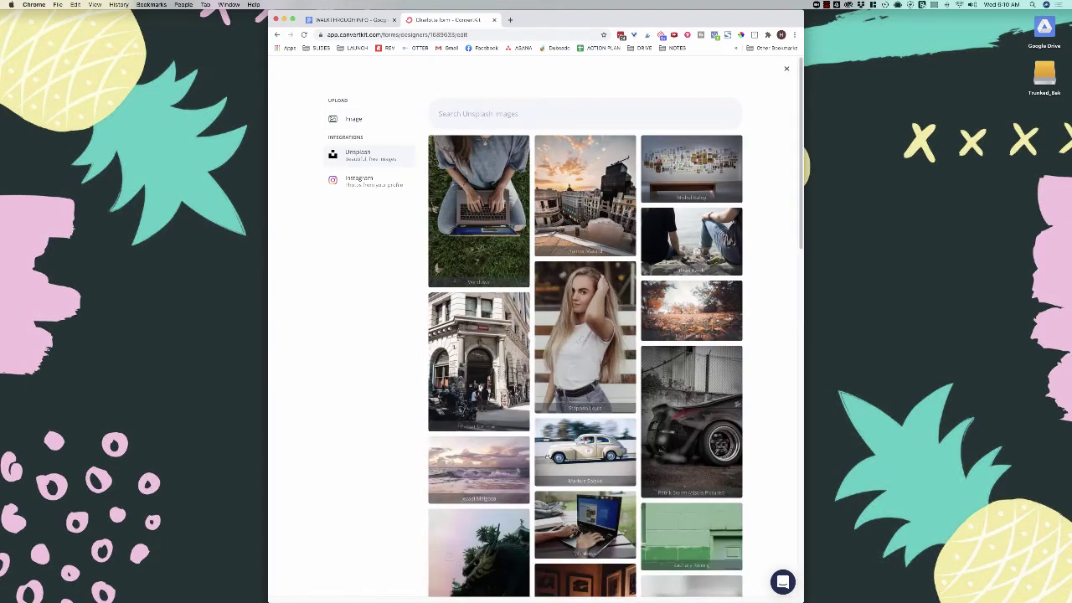
{"action": "scroll", "coordinate": [477, 276], "scroll_direction": "down", "scroll_amount": 10}
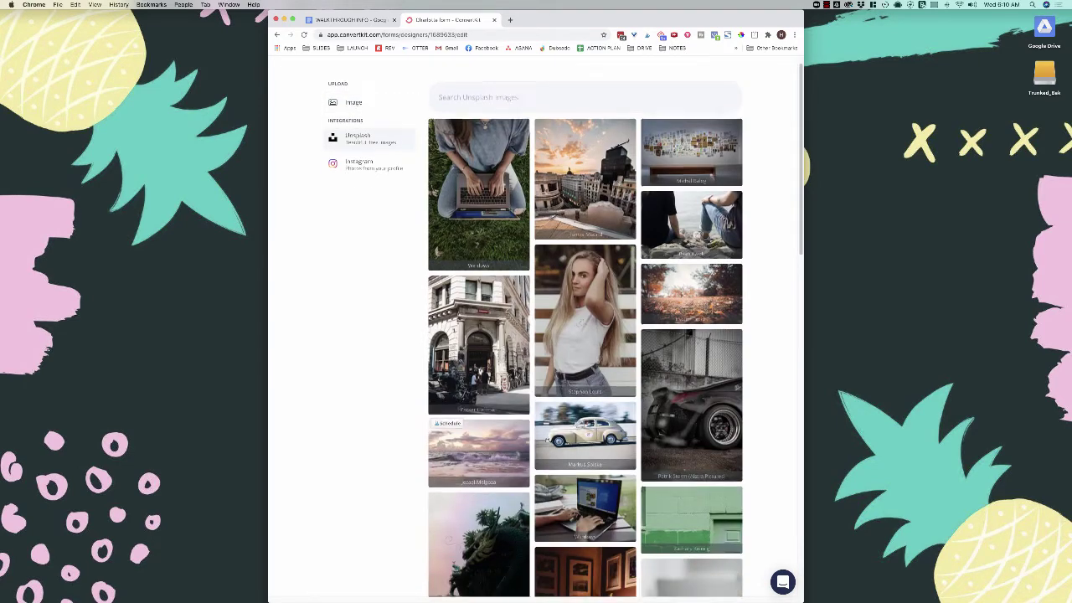
{"action": "scroll", "coordinate": [477, 268], "scroll_direction": "down", "scroll_amount": 6}
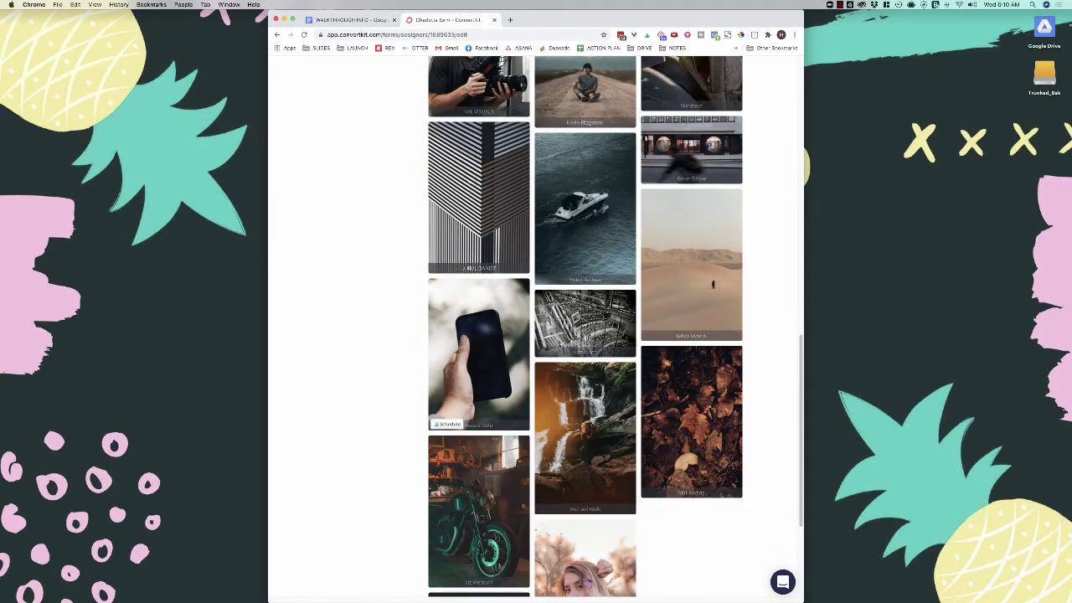
{"action": "scroll", "coordinate": [477, 293], "scroll_direction": "down", "scroll_amount": 3}
{"action": "scroll", "coordinate": [478, 285], "scroll_direction": "up", "scroll_amount": 3}
{"action": "left_click", "coordinate": [478, 264]}
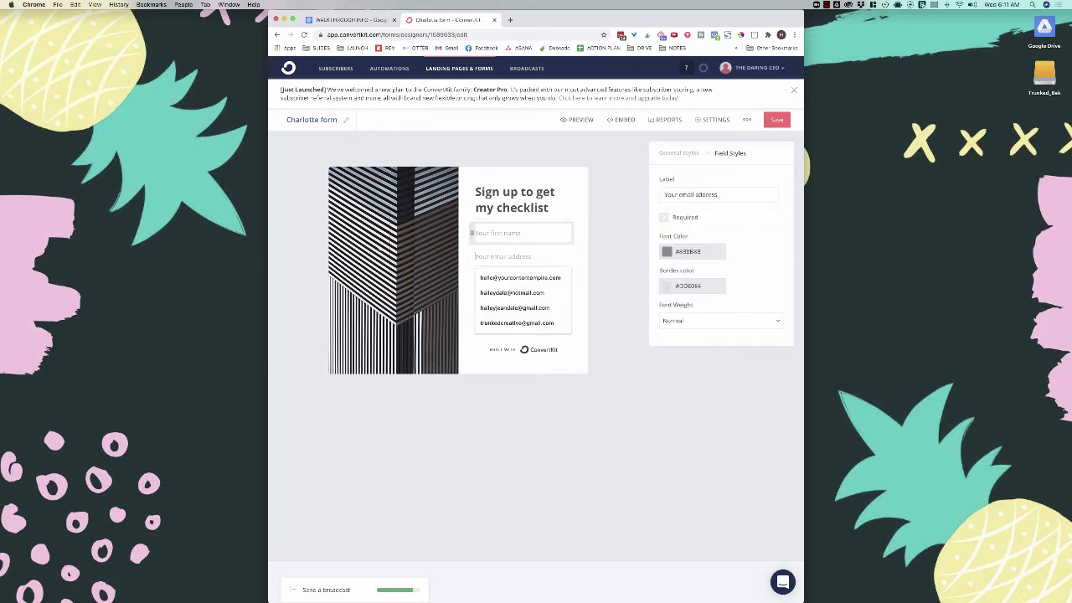
Make the form's first name field required and check the email address field's settings.
{"action": "left_click", "coordinate": [520, 234]}
{"action": "left_click", "coordinate": [664, 286]}
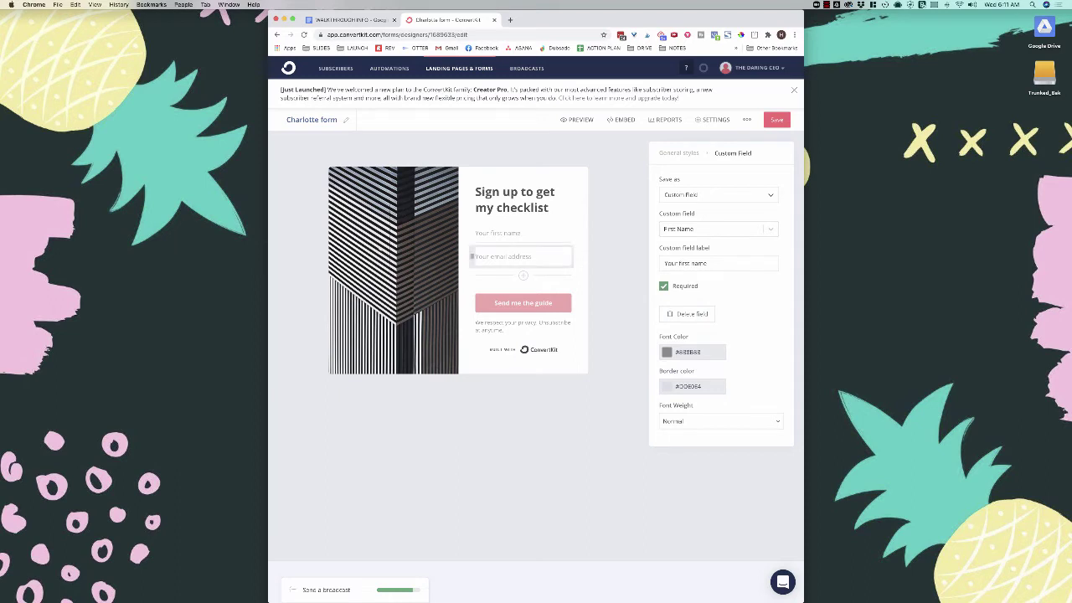
{"action": "left_click", "coordinate": [502, 256]}
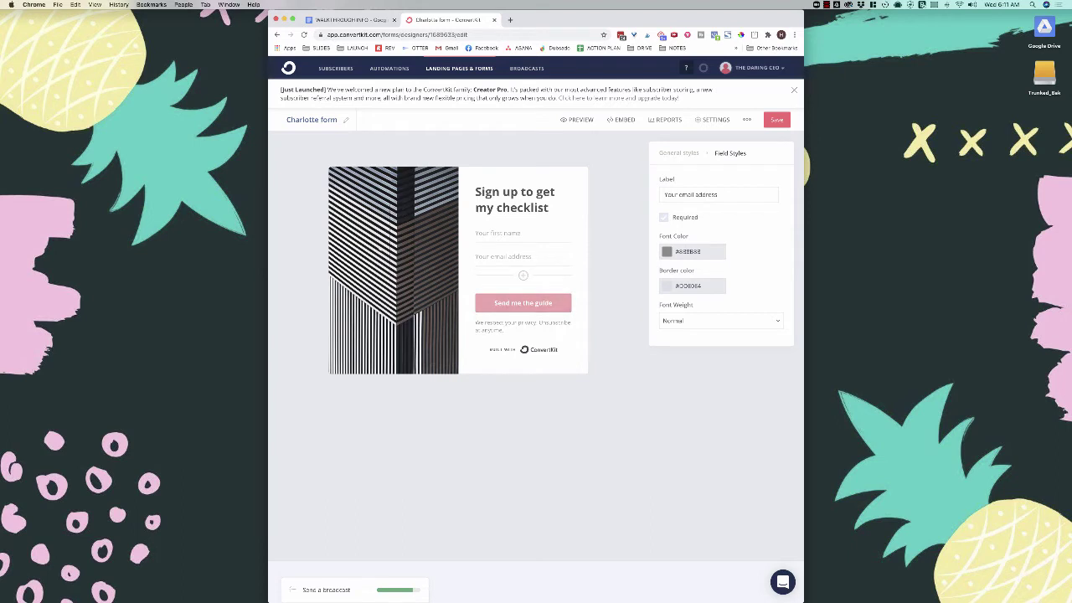
Change the form's button text to "YES, SEND ME THE CHECKLIST!" and hide the Powered By link.
{"action": "left_click", "coordinate": [522, 302]}
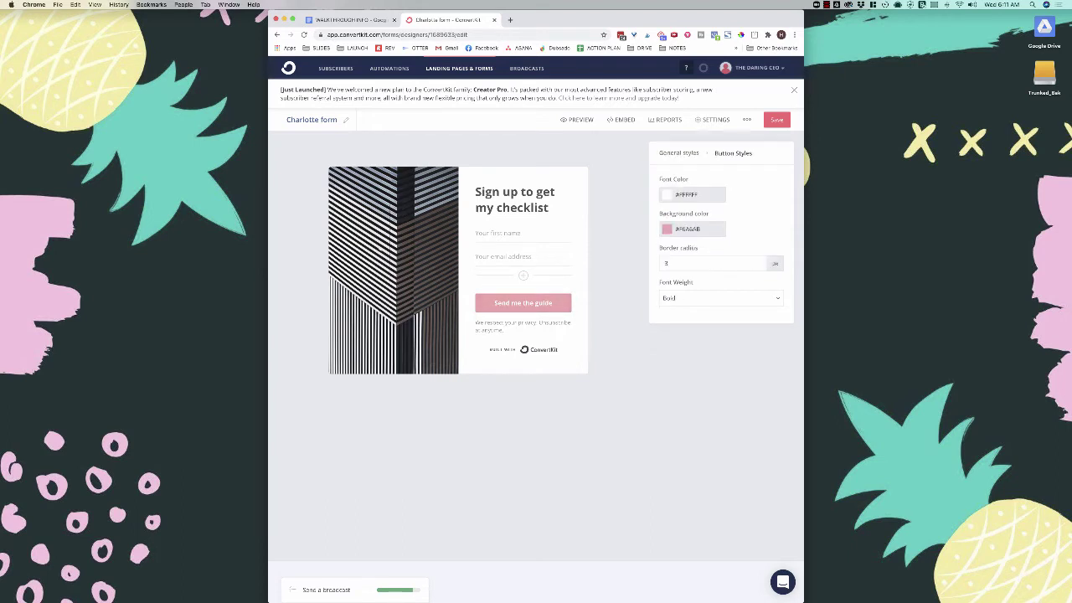
{"action": "left_click", "coordinate": [678, 153]}
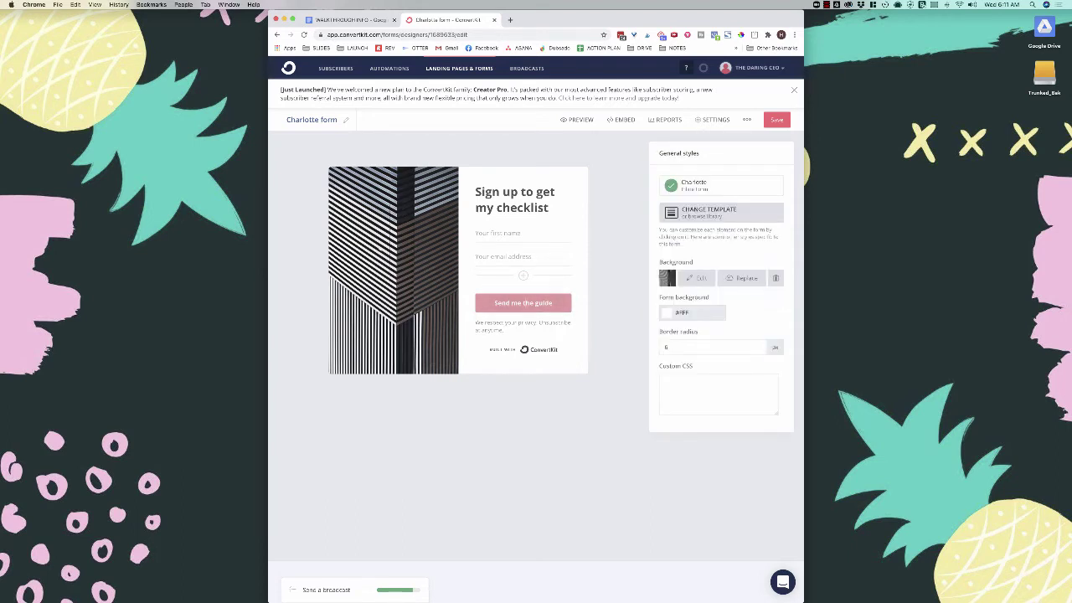
{"action": "left_click", "coordinate": [522, 303]}
{"action": "type", "text": "y"}
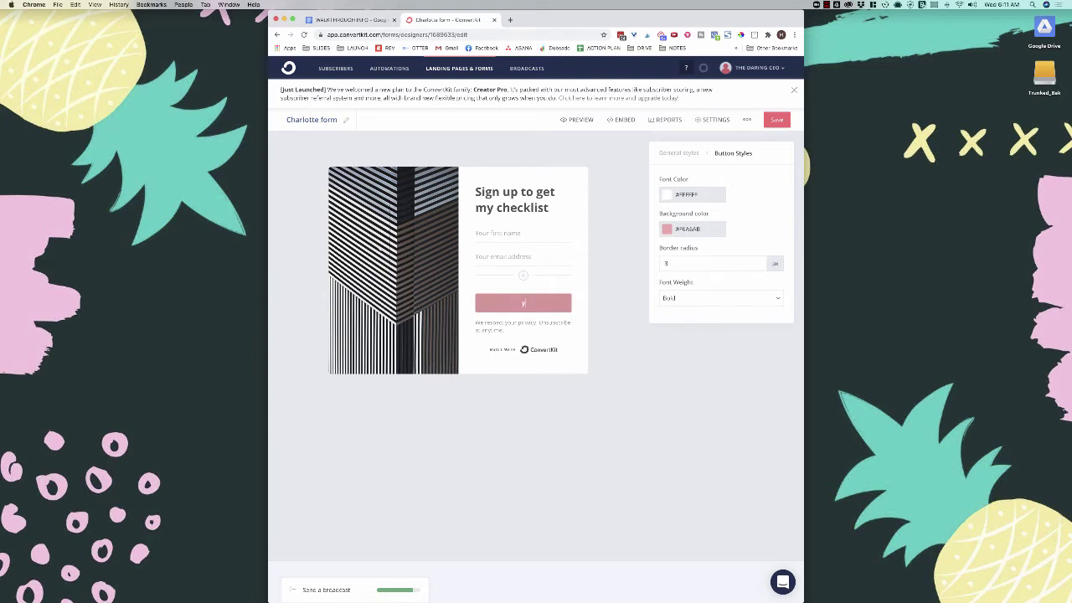
{"action": "type", "text": "YES, SEND ME TOTH"}
{"action": "key", "text": "BackSpace"}
{"action": "key", "text": "BackSpace"}
{"action": "key", "text": "BackSpace"}
{"action": "key", "text": "BackSpace"}
{"action": "type", "text": "THE CHECKLIST!"}
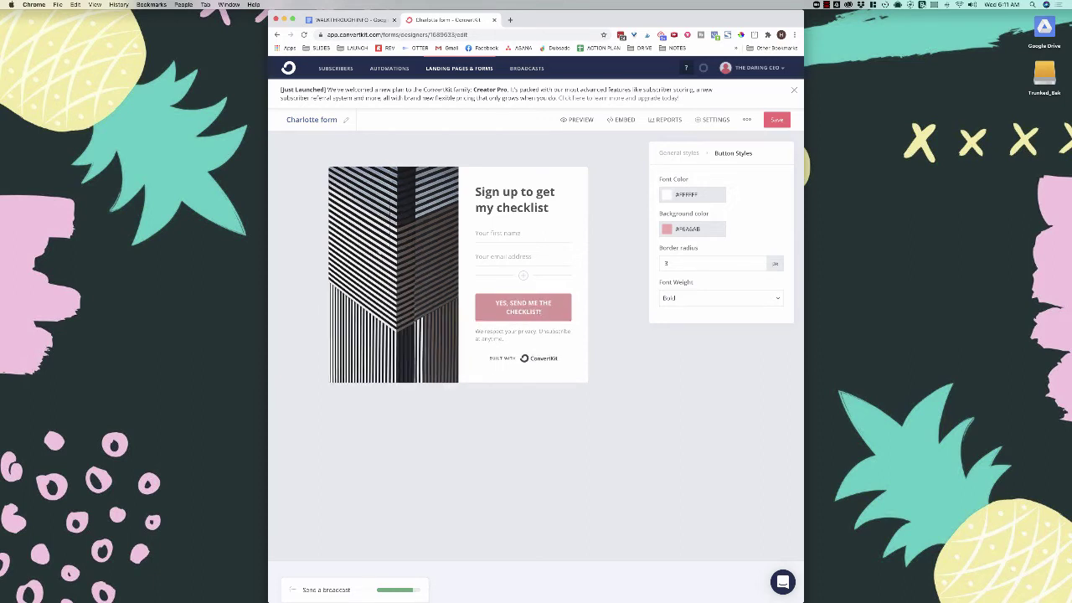
{"action": "left_click", "coordinate": [525, 359]}
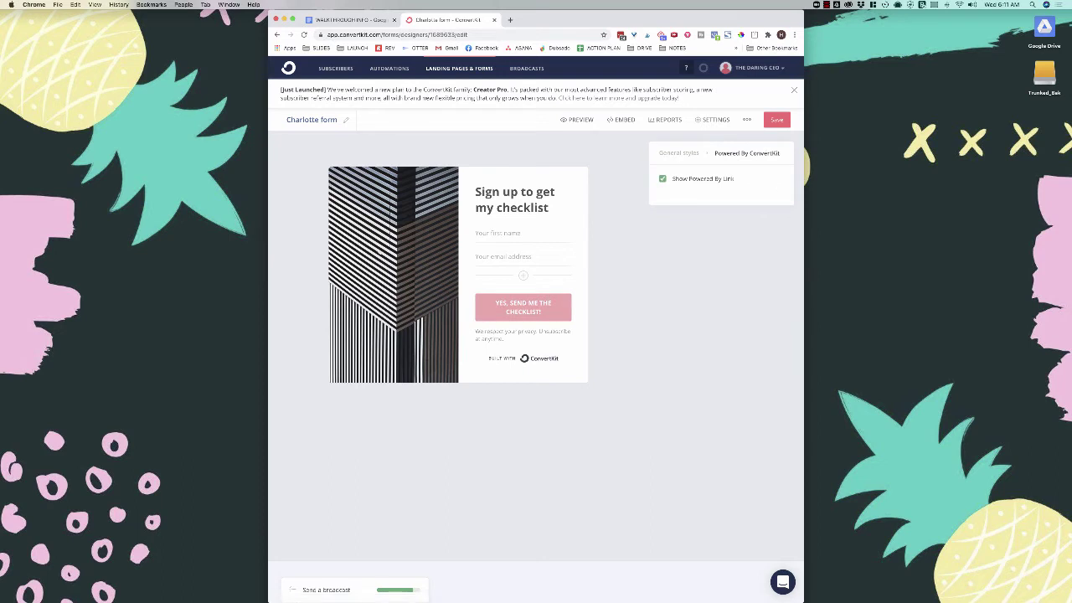
{"action": "left_click", "coordinate": [662, 179]}
Set the form to redirect new subscribers to an external page, copying its URL from the WALKTHROUGH INFO document.
{"action": "left_click", "coordinate": [711, 118]}
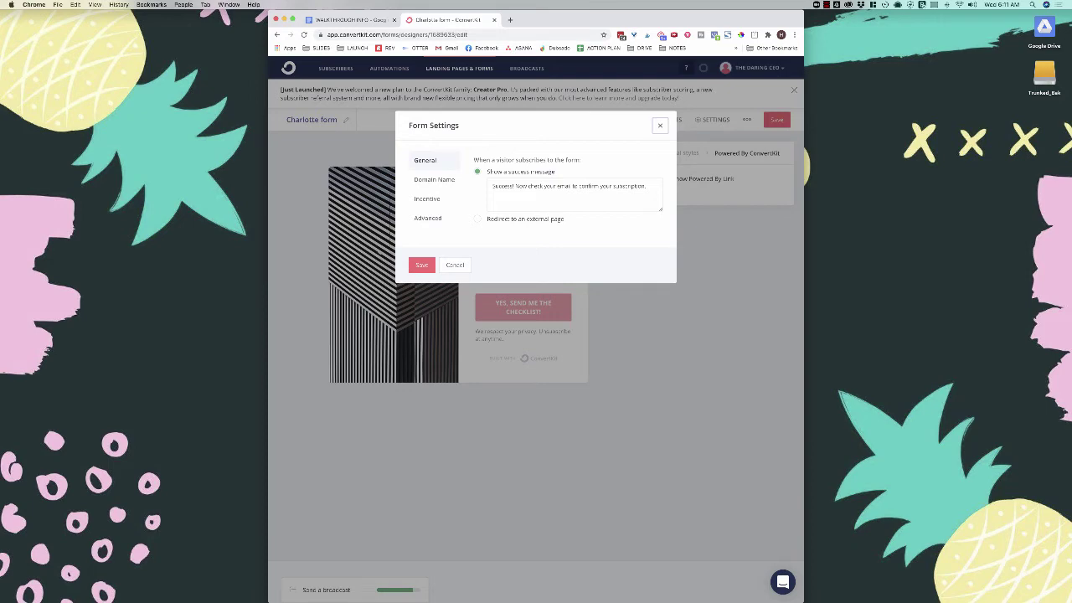
{"action": "left_click", "coordinate": [477, 219]}
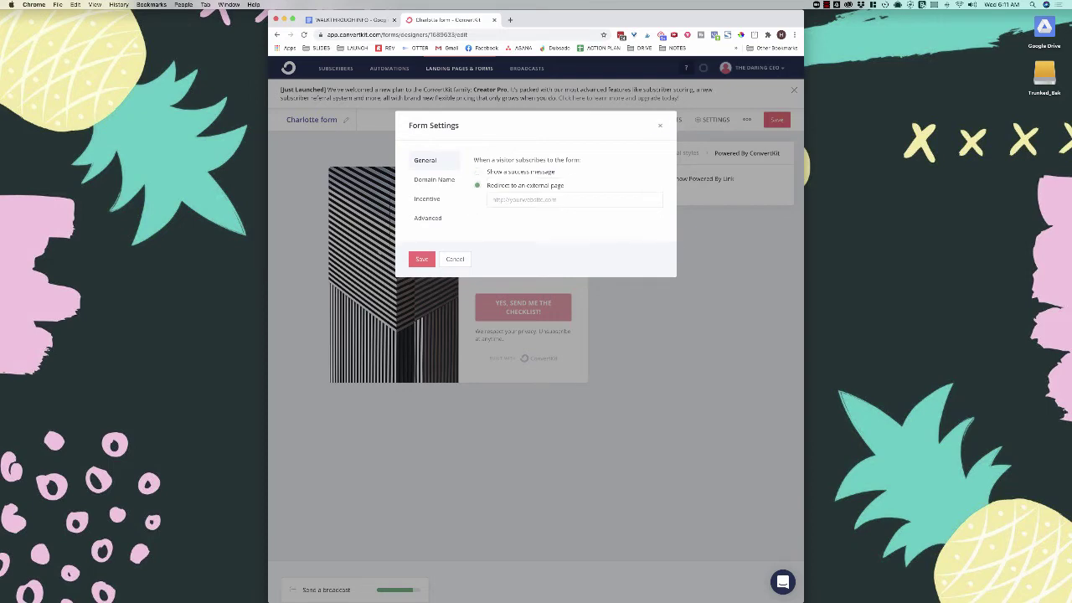
{"action": "left_click", "coordinate": [350, 20]}
{"action": "left_click_drag", "start_coordinate": [512, 150], "coordinate": [413, 150]}
{"action": "key", "text": "super+c"}
{"action": "left_click", "coordinate": [448, 20]}
{"action": "left_click", "coordinate": [552, 199]}
{"action": "key", "text": "super+v"}
Look over the form's domain name settings and set the incentive email's subject to "Your Checklist is Inside".
{"action": "left_click", "coordinate": [434, 180]}
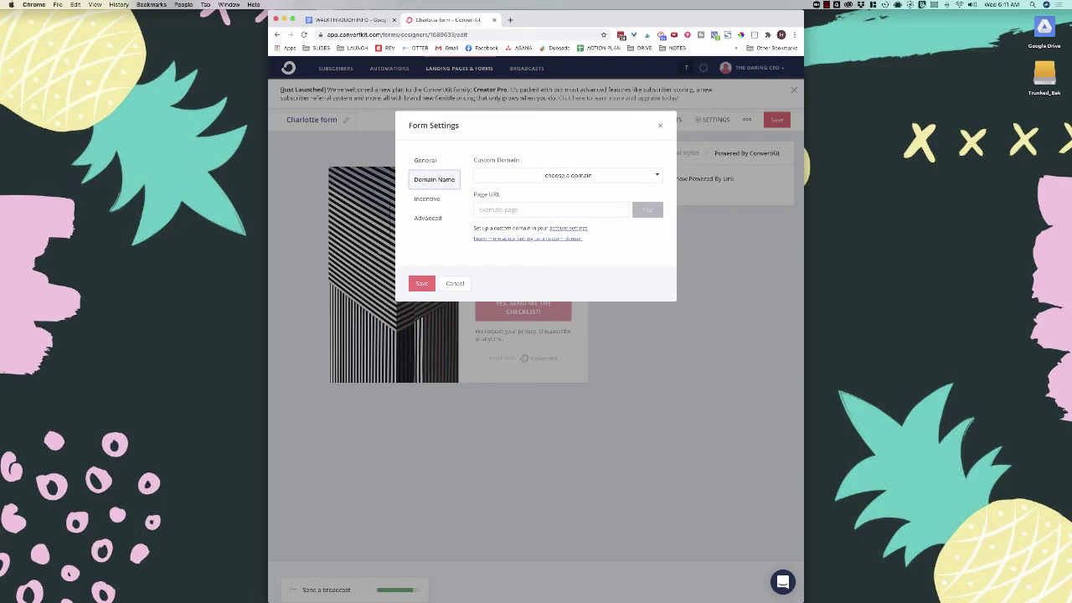
{"action": "left_click", "coordinate": [427, 199]}
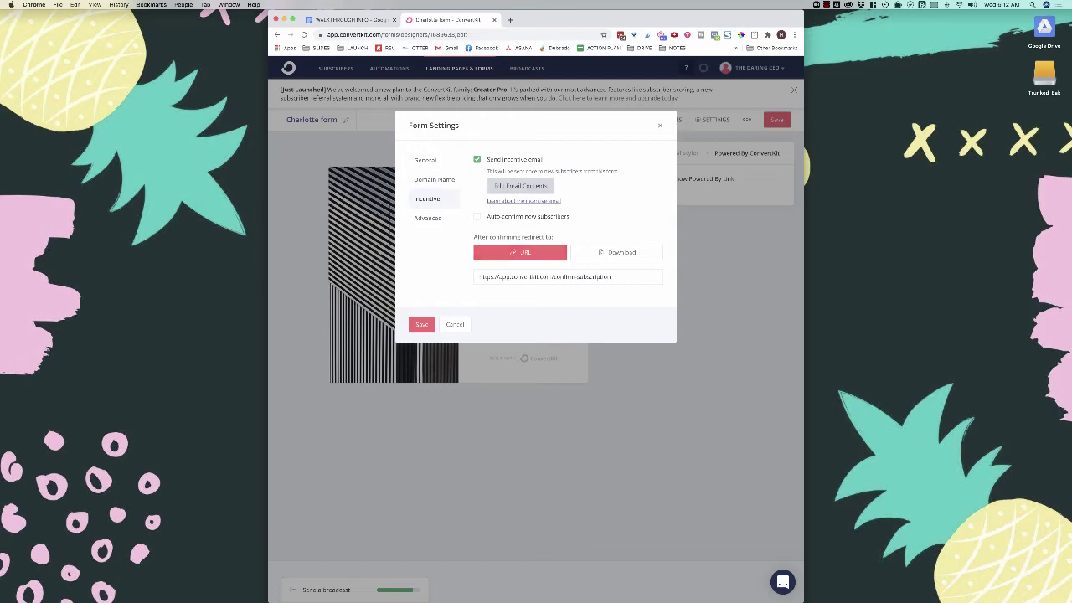
{"action": "left_click", "coordinate": [520, 186]}
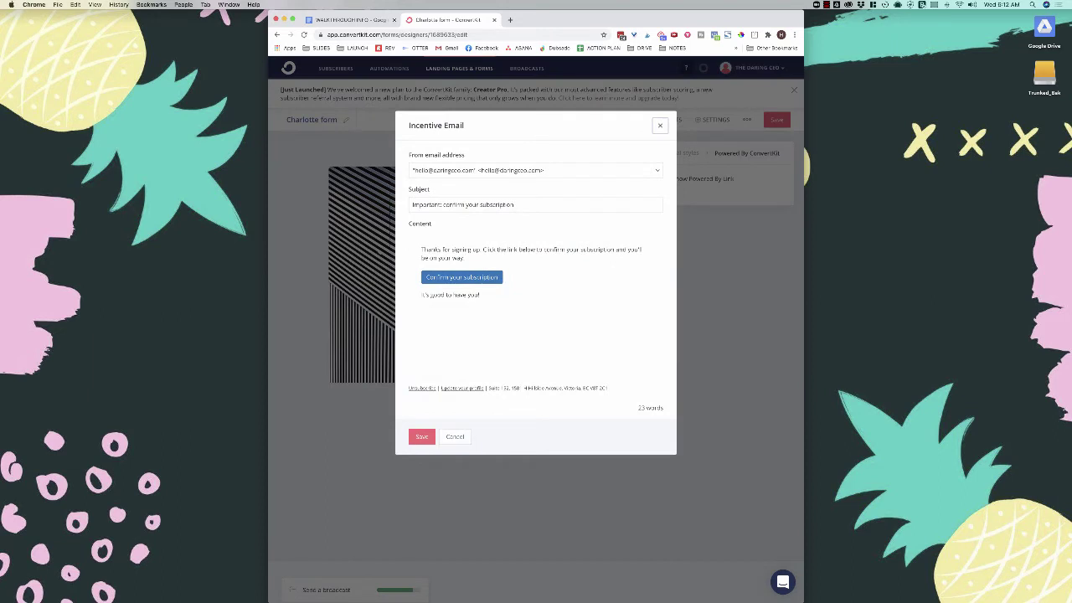
{"action": "left_click_drag", "start_coordinate": [516, 205], "coordinate": [411, 205]}
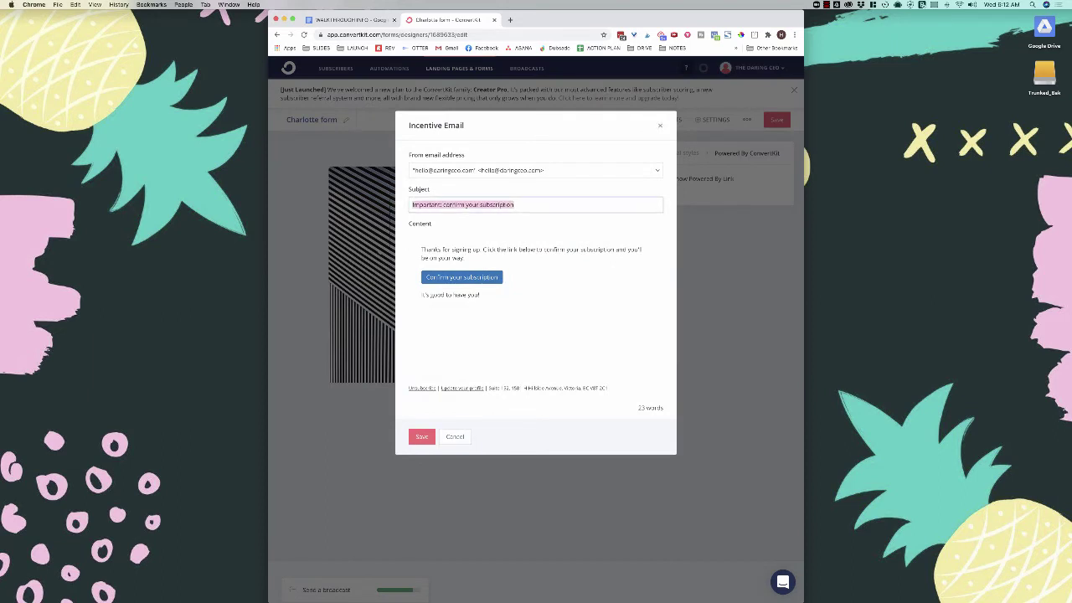
{"action": "type", "text": "Your"}
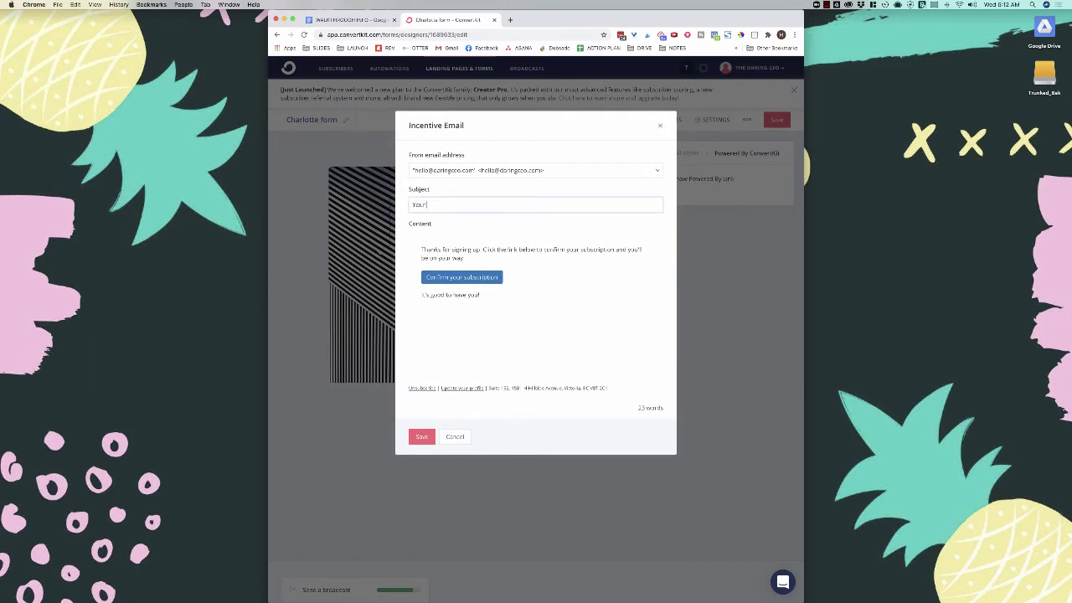
{"action": "type", "text": " Checklist is Inside"}
Change the incentive email's confirmation button text to "Click to Confirm + Download Your Checklist" and save the email.
{"action": "left_click", "coordinate": [502, 254]}
{"action": "left_click", "coordinate": [461, 278]}
{"action": "left_click", "coordinate": [481, 295]}
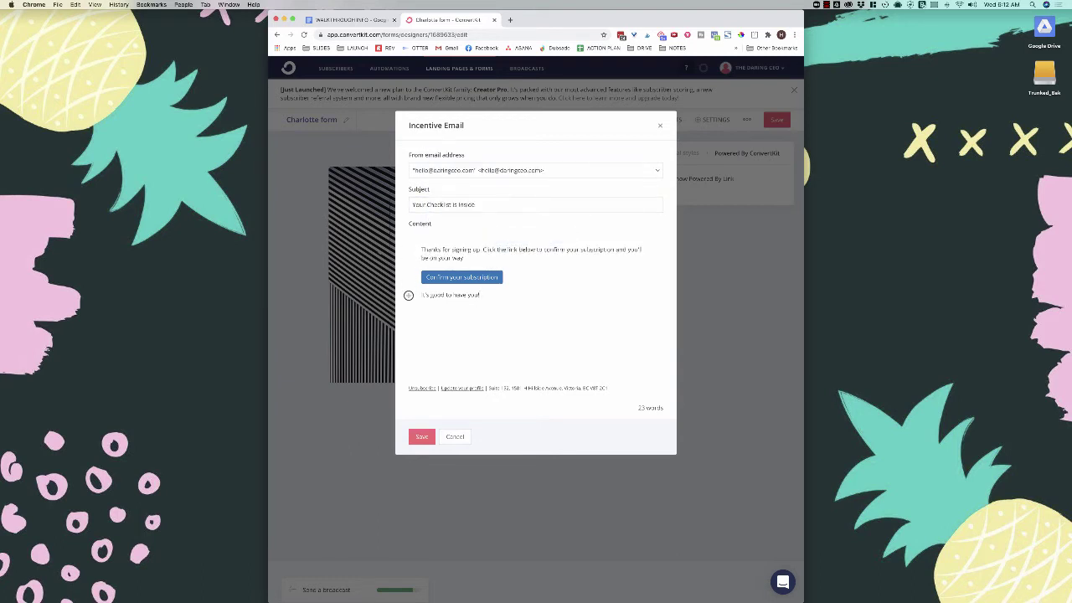
{"action": "key", "text": "Up"}
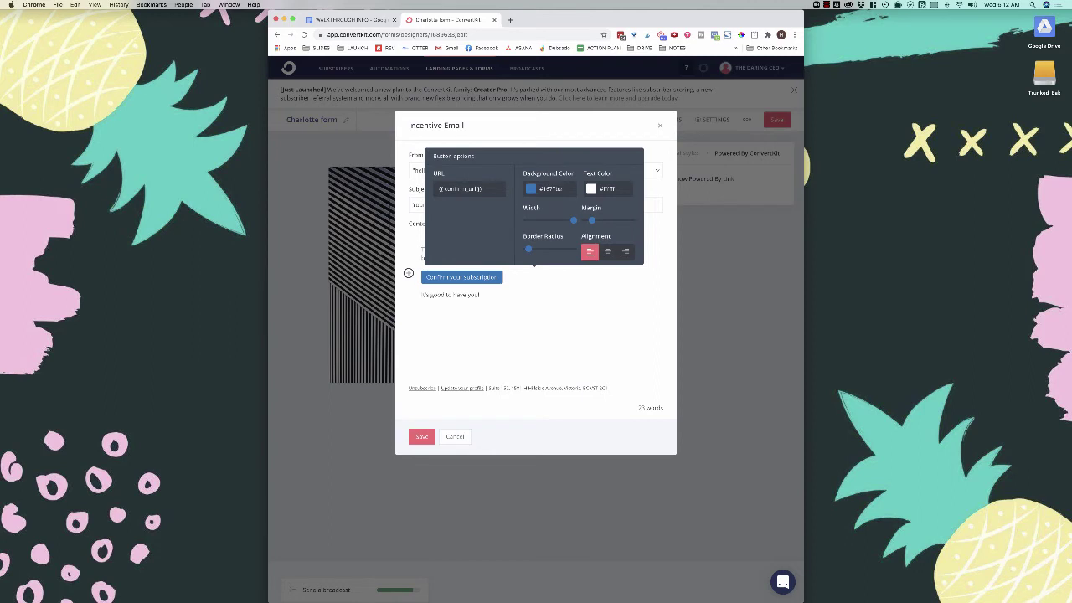
{"action": "left_click_drag", "start_coordinate": [483, 189], "coordinate": [457, 189]}
{"action": "triple_click", "coordinate": [438, 277]}
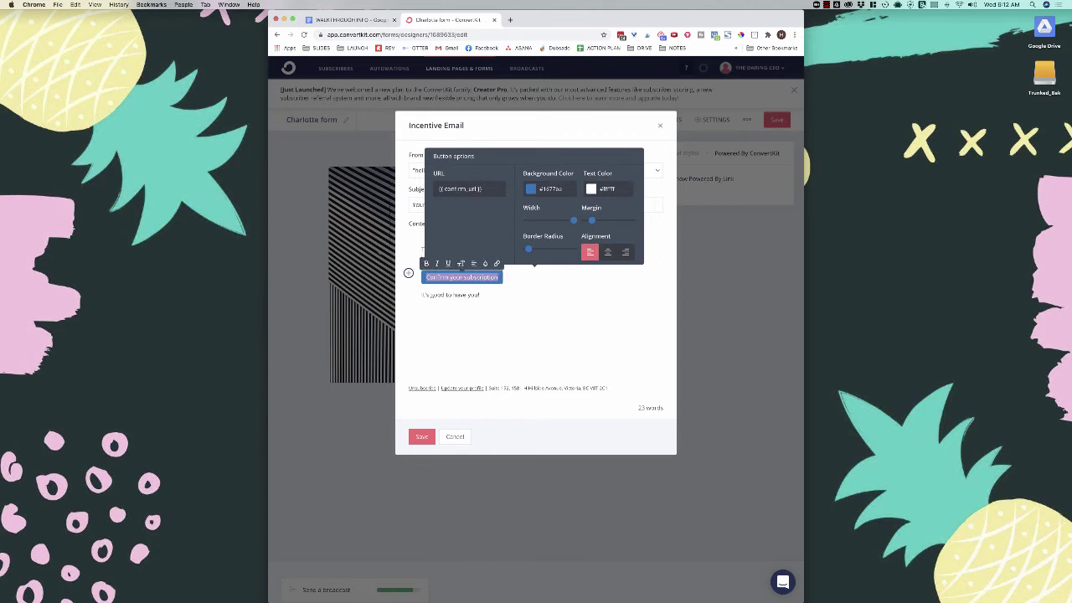
{"action": "type", "text": "Click to Confirm + Download Your"}
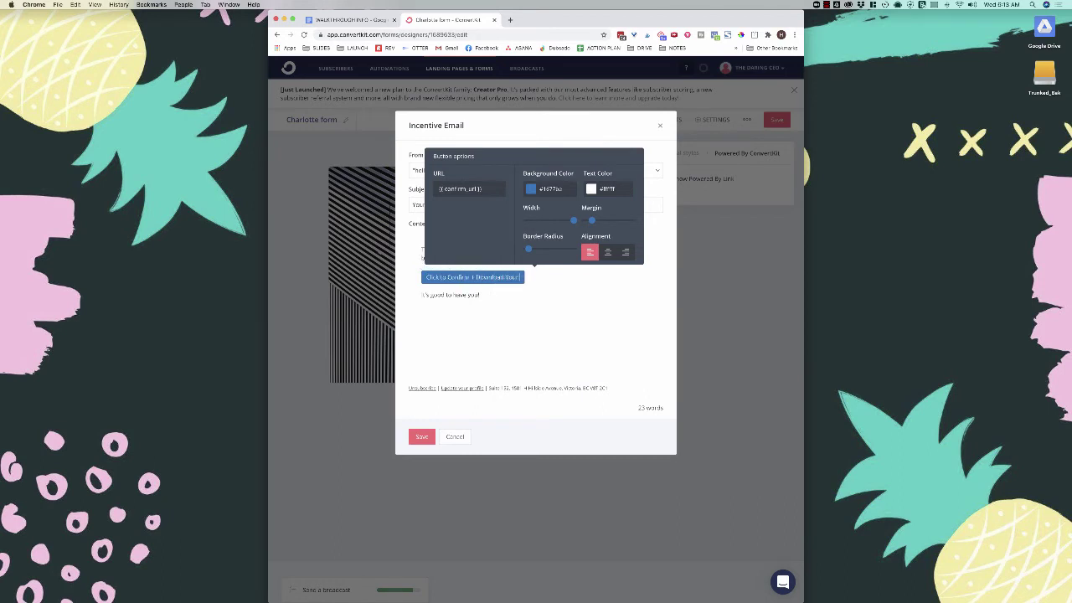
{"action": "type", "text": " Onecklist"}
{"action": "left_click", "coordinate": [481, 294]}
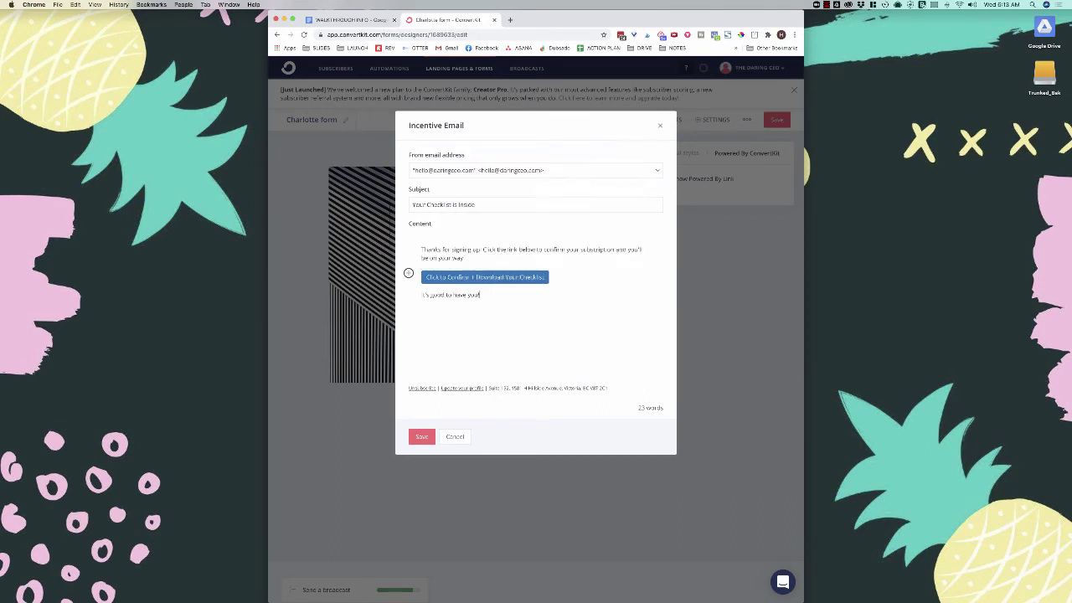
{"action": "left_click", "coordinate": [422, 436]}
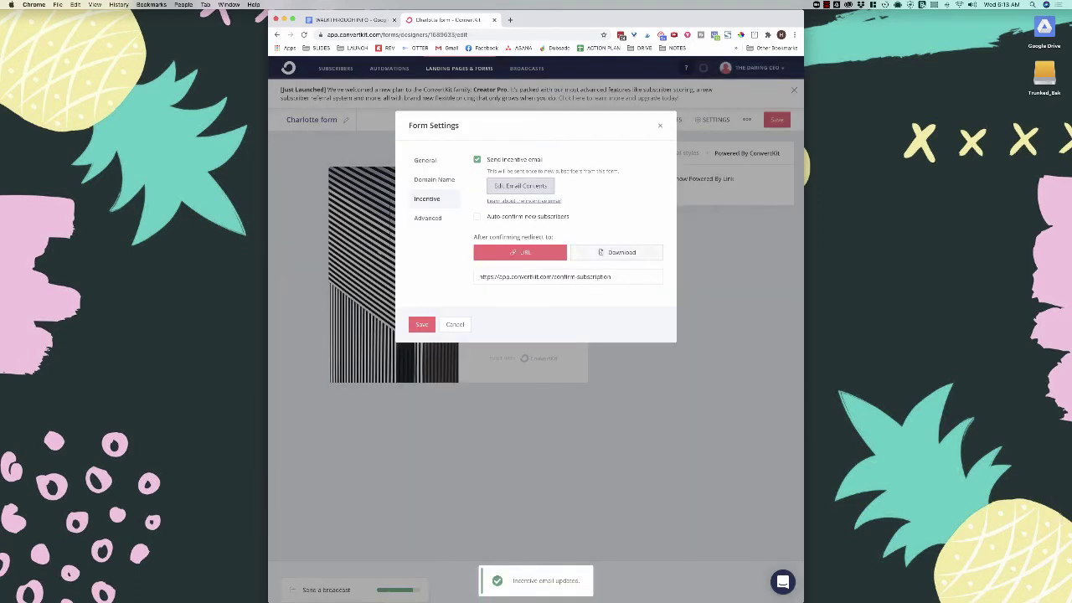
Switch the incentive's after-confirmation redirect to Download, leave the file chooser without selecting a file, and save the form settings.
{"action": "left_click", "coordinate": [620, 252]}
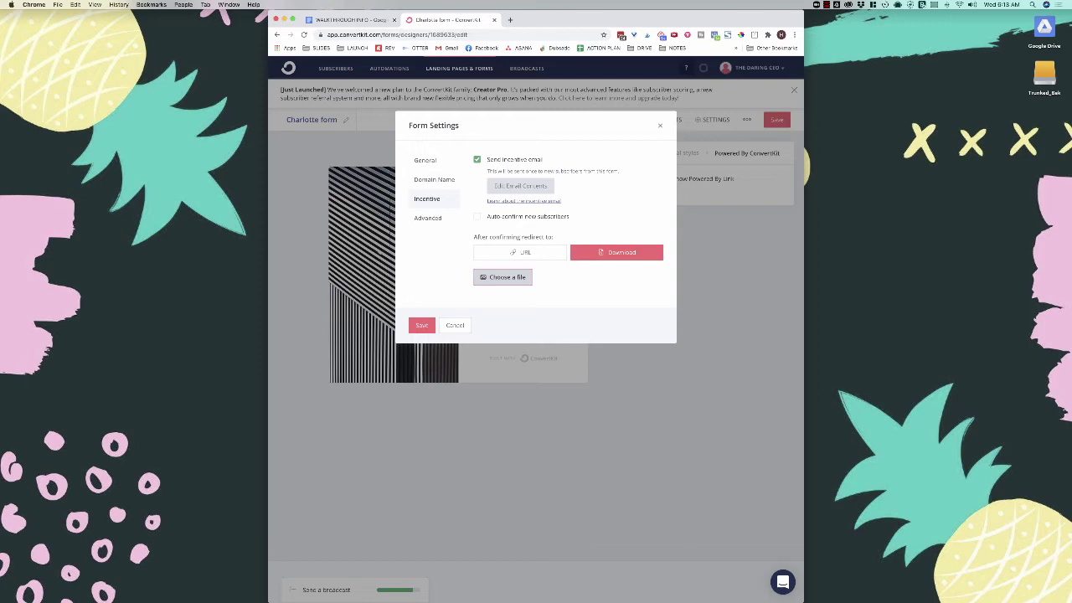
{"action": "left_click", "coordinate": [502, 277]}
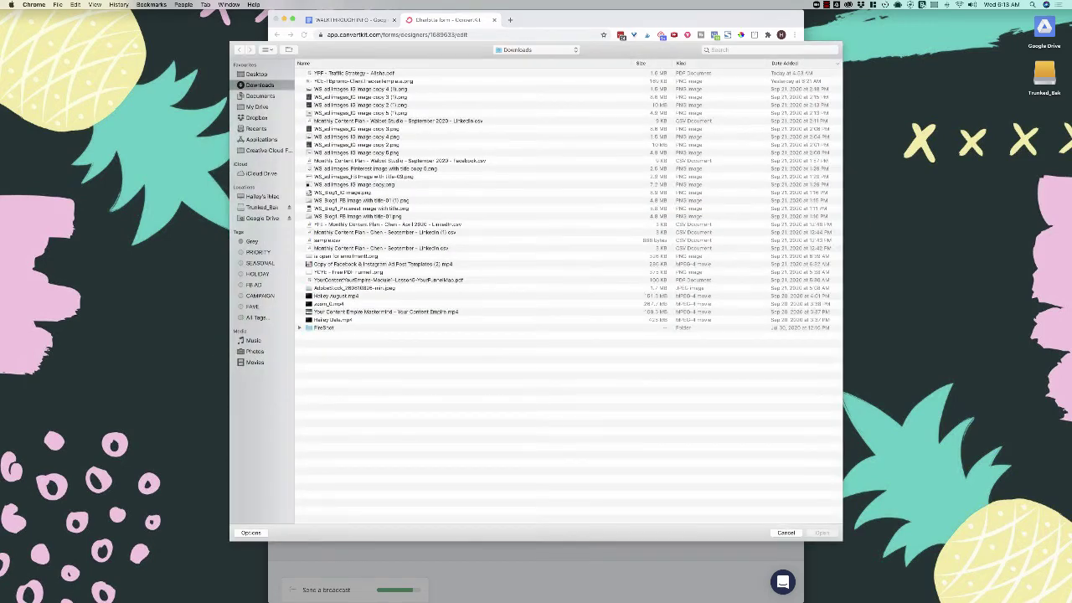
{"action": "key", "text": "Escape"}
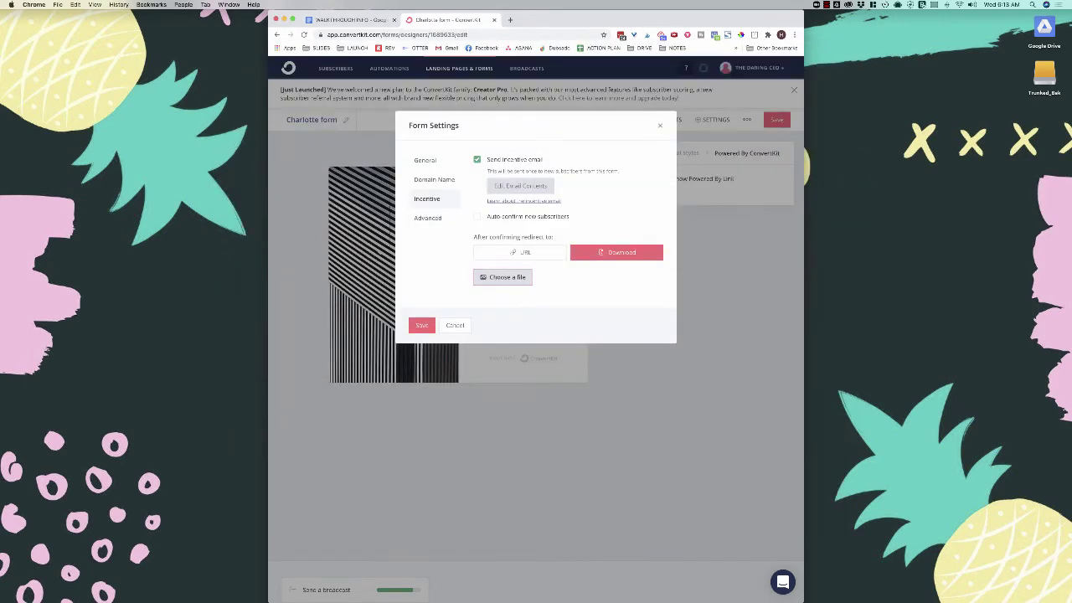
{"action": "left_click", "coordinate": [421, 325]}
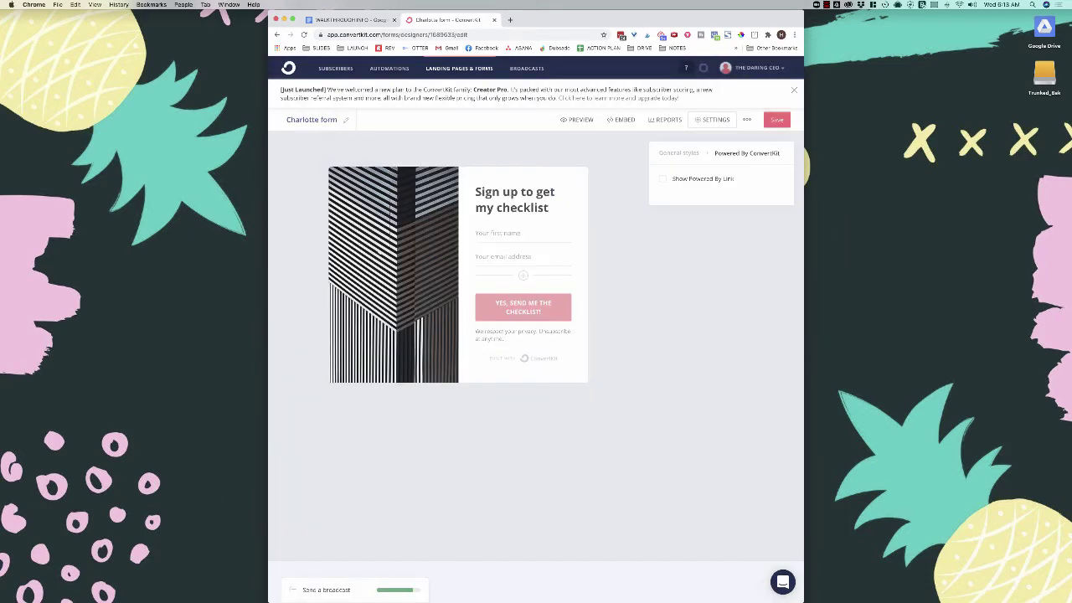
Rename the form to "Freebie | Name of Freebie", copying the name from the WALKTHROUGH INFO document.
{"action": "left_click", "coordinate": [322, 120]}
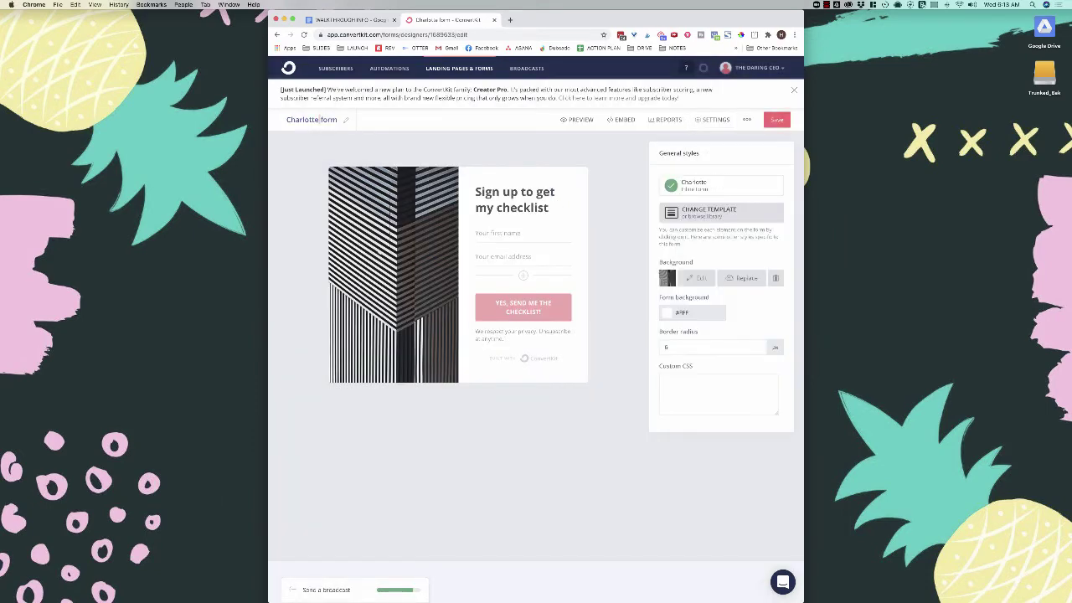
{"action": "left_click", "coordinate": [350, 20]}
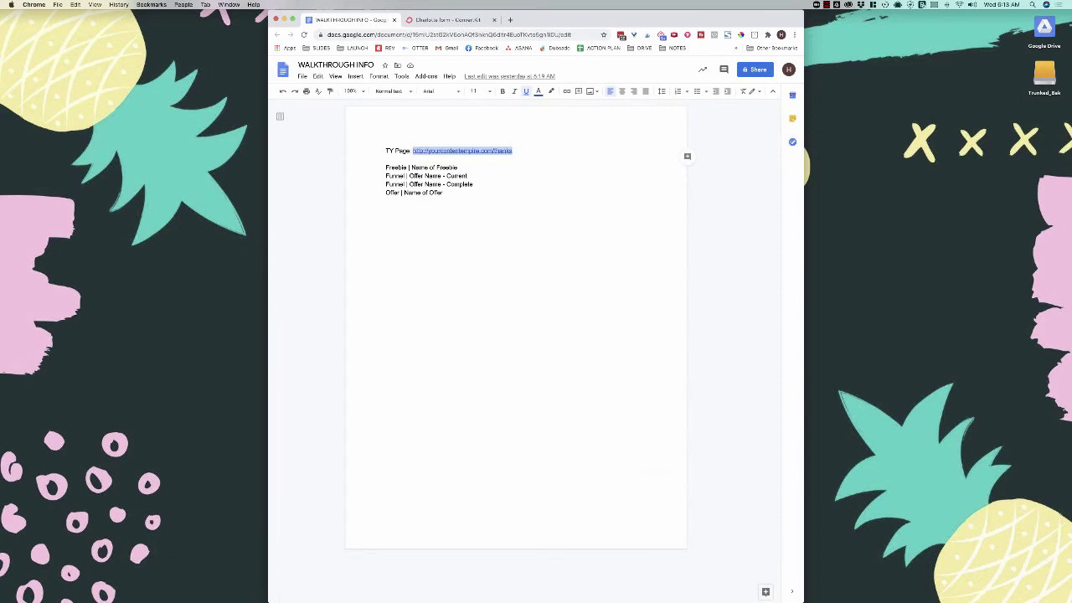
{"action": "triple_click", "coordinate": [446, 167]}
{"action": "key", "text": "super+c"}
{"action": "key", "text": "ctrl+Tab"}
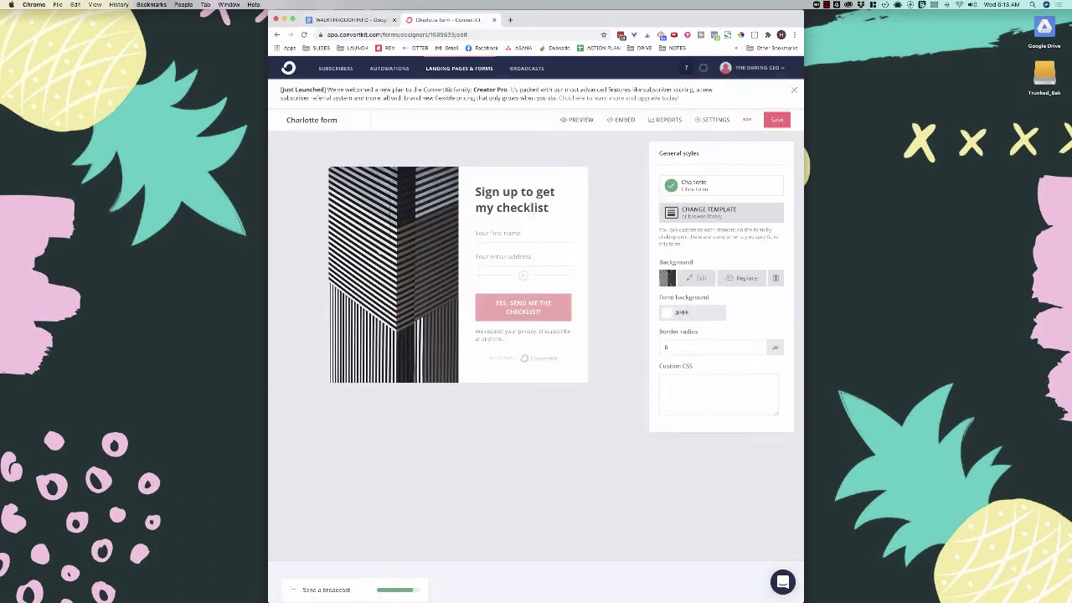
{"action": "triple_click", "coordinate": [329, 120]}
{"action": "key", "text": "super+v"}
{"action": "key", "text": "Return"}
Review the form's Advanced, General, Domain Name and Incentive settings, then save the settings and the form.
{"action": "left_click", "coordinate": [716, 120]}
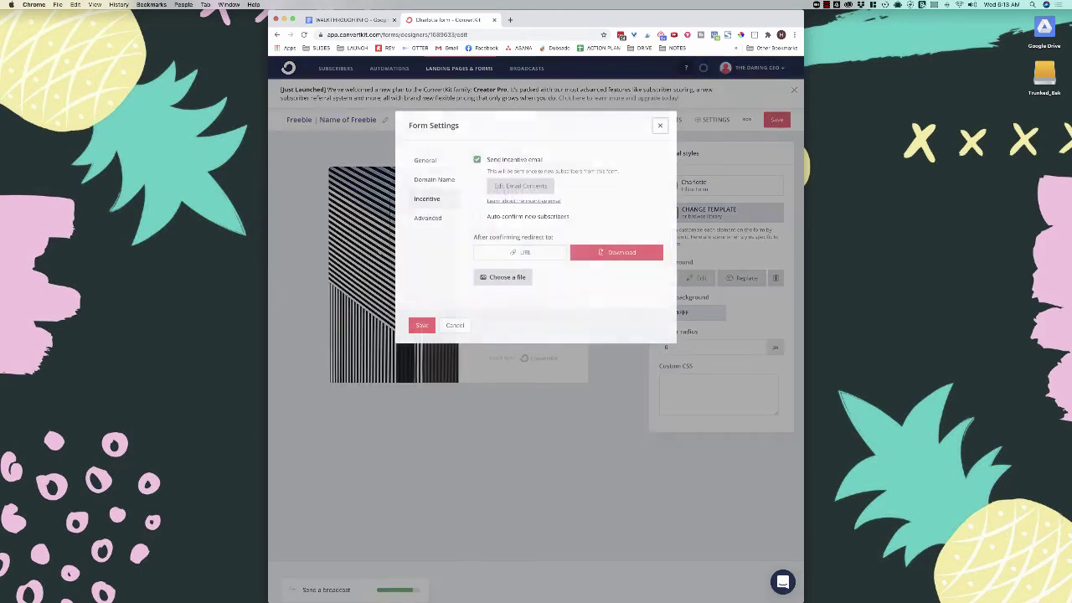
{"action": "left_click", "coordinate": [428, 218]}
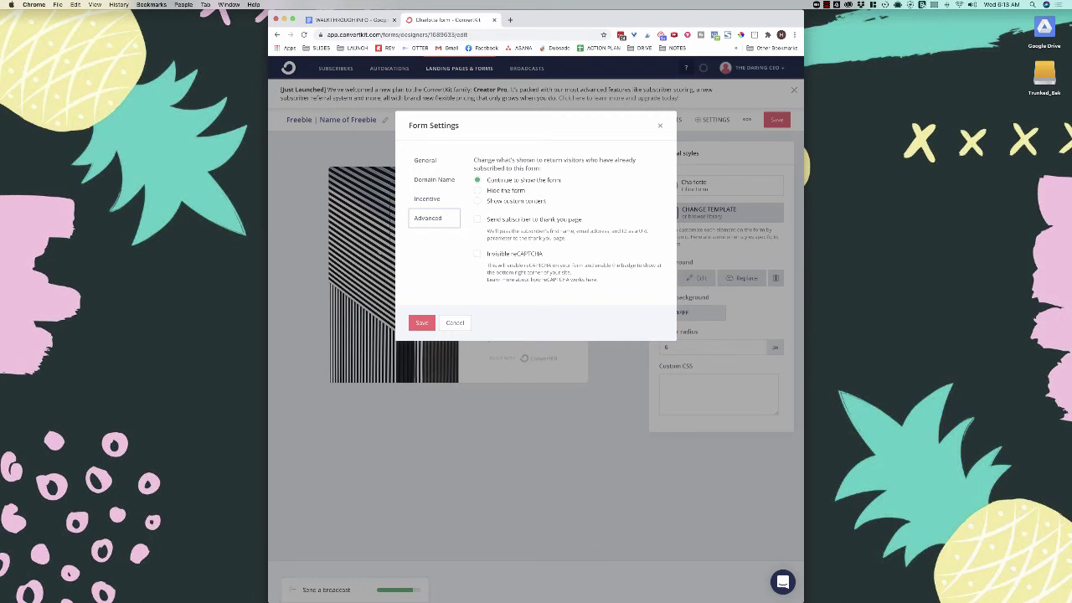
{"action": "left_click", "coordinate": [425, 161]}
{"action": "left_click", "coordinate": [433, 180]}
{"action": "left_click", "coordinate": [427, 199]}
{"action": "left_click", "coordinate": [428, 219]}
{"action": "left_click", "coordinate": [421, 322]}
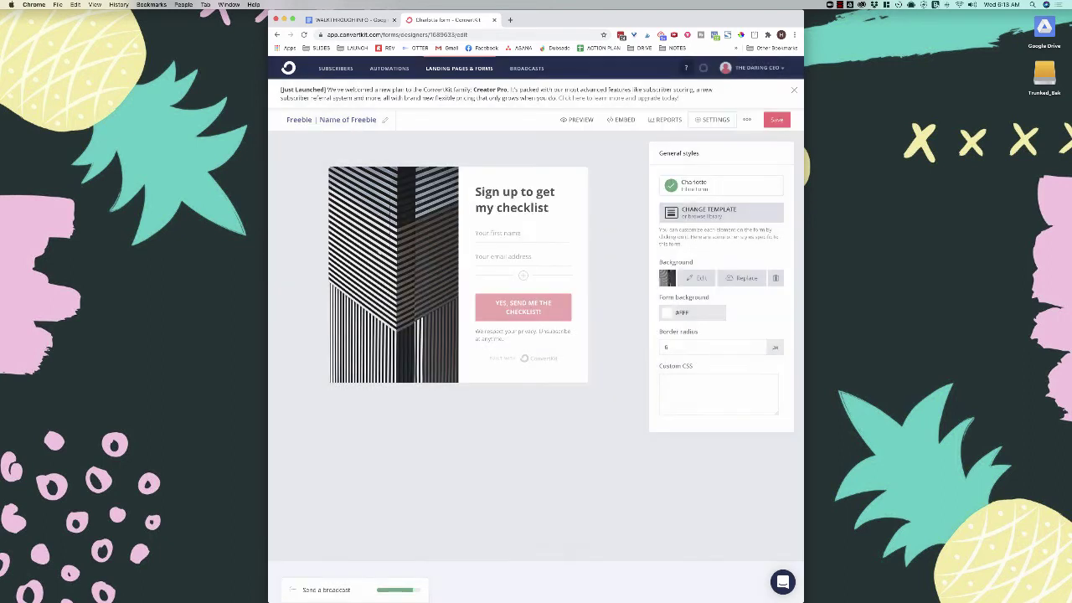
{"action": "left_click", "coordinate": [747, 119]}
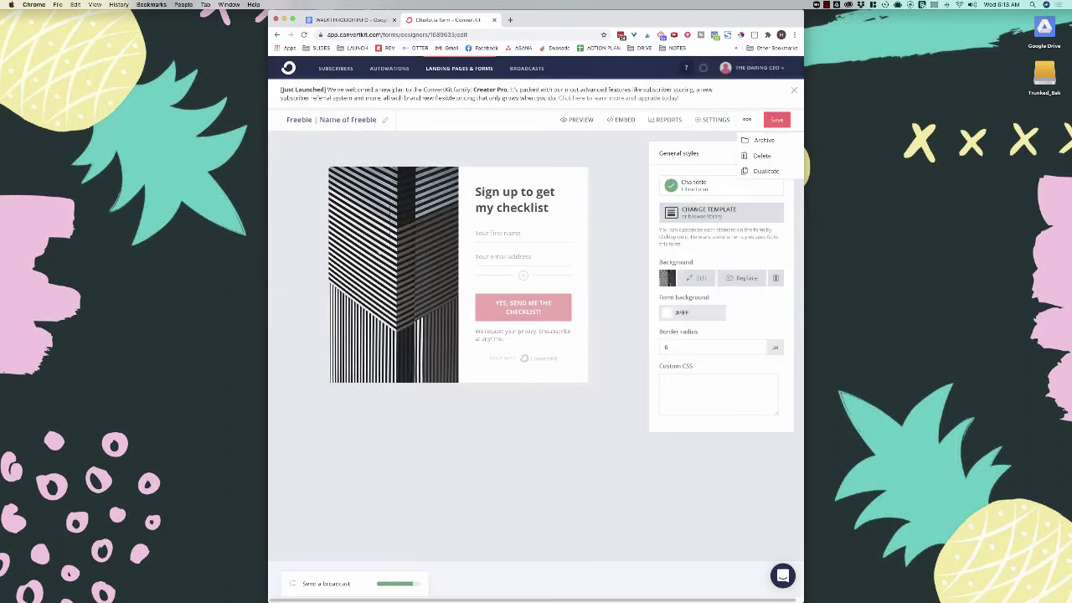
{"action": "left_click", "coordinate": [777, 119]}
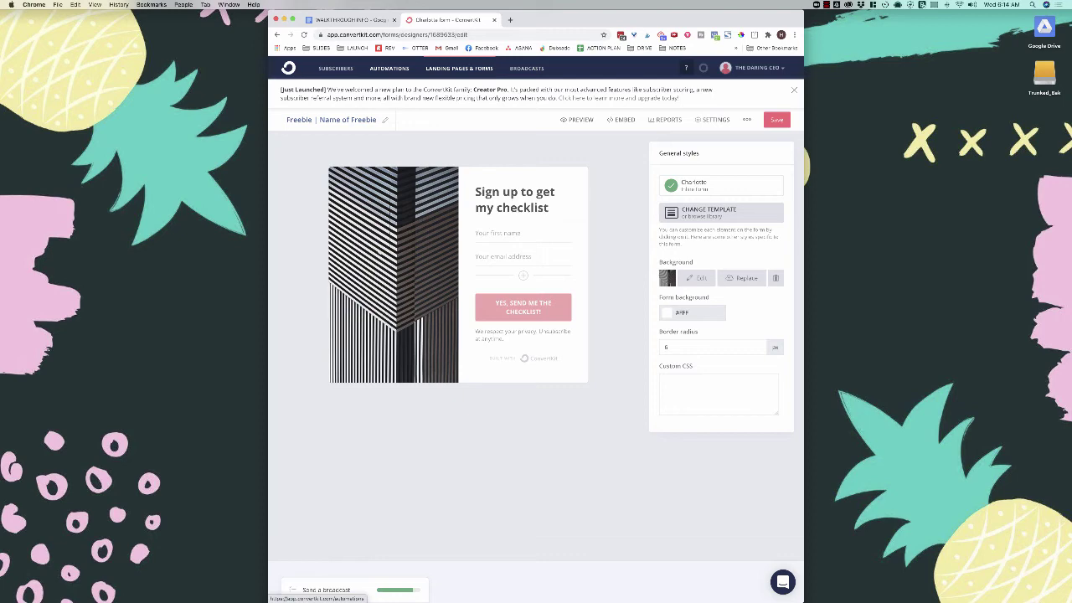
Create a new visual automation and name it "Funnel | Offer Name", copying the name from the WALKTHROUGH INFO document.
{"action": "left_click", "coordinate": [389, 67]}
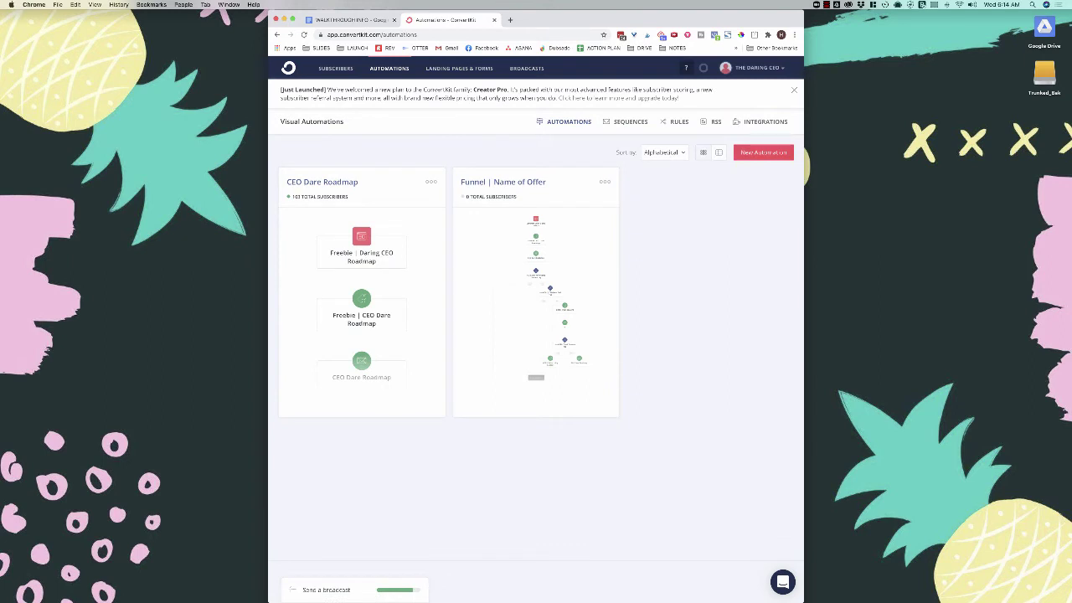
{"action": "left_click", "coordinate": [763, 152]}
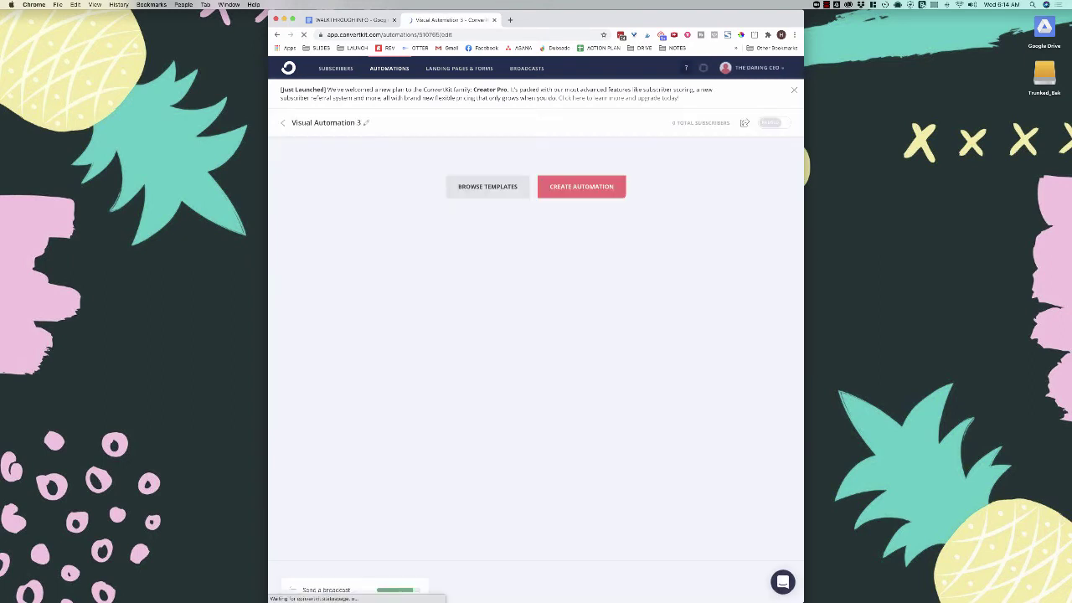
{"action": "left_click", "coordinate": [350, 21]}
{"action": "left_click_drag", "start_coordinate": [386, 176], "coordinate": [422, 176]}
{"action": "key", "text": "alt+shift+Right"}
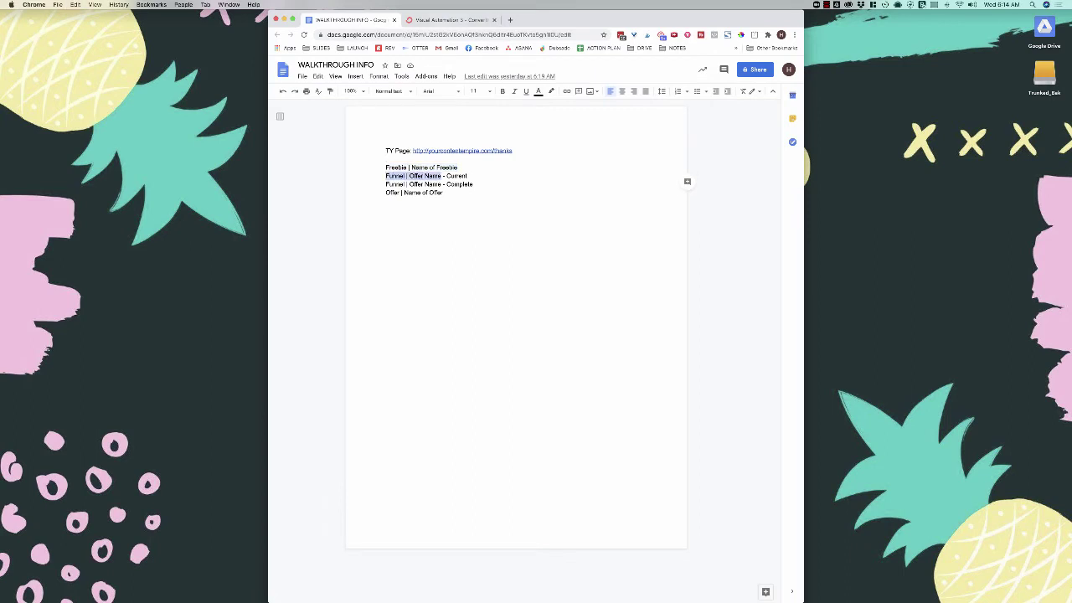
{"action": "key", "text": "ctrl+Tab"}
{"action": "key", "text": "super+a"}
{"action": "key", "text": "super+v"}
{"action": "key", "text": "Return"}
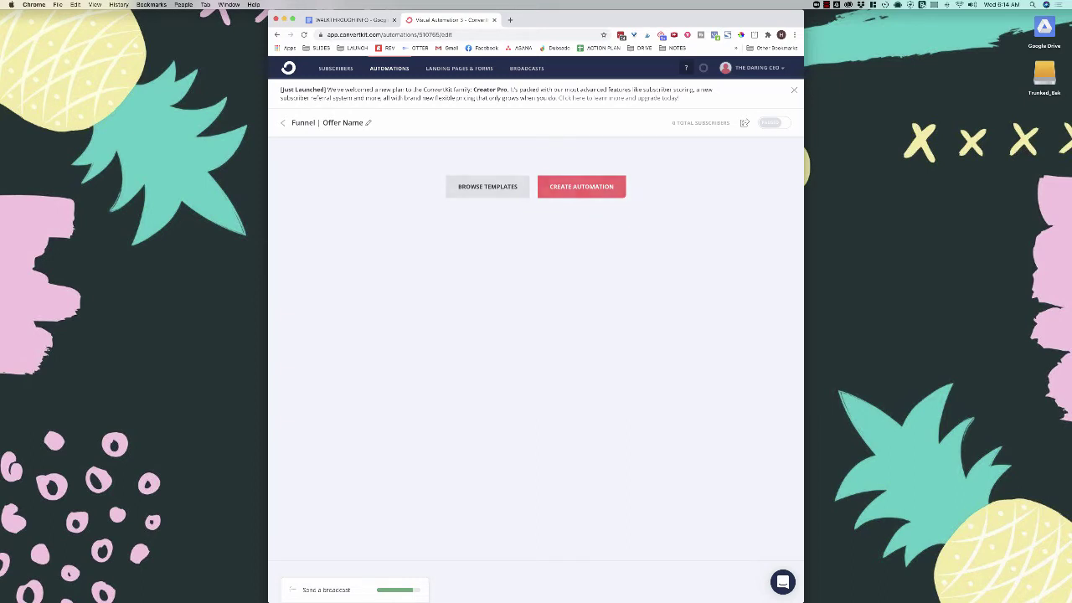
Start the automation with a "Joins a form" event for the form "Freebie | Name of Freebie".
{"action": "left_click", "coordinate": [581, 186]}
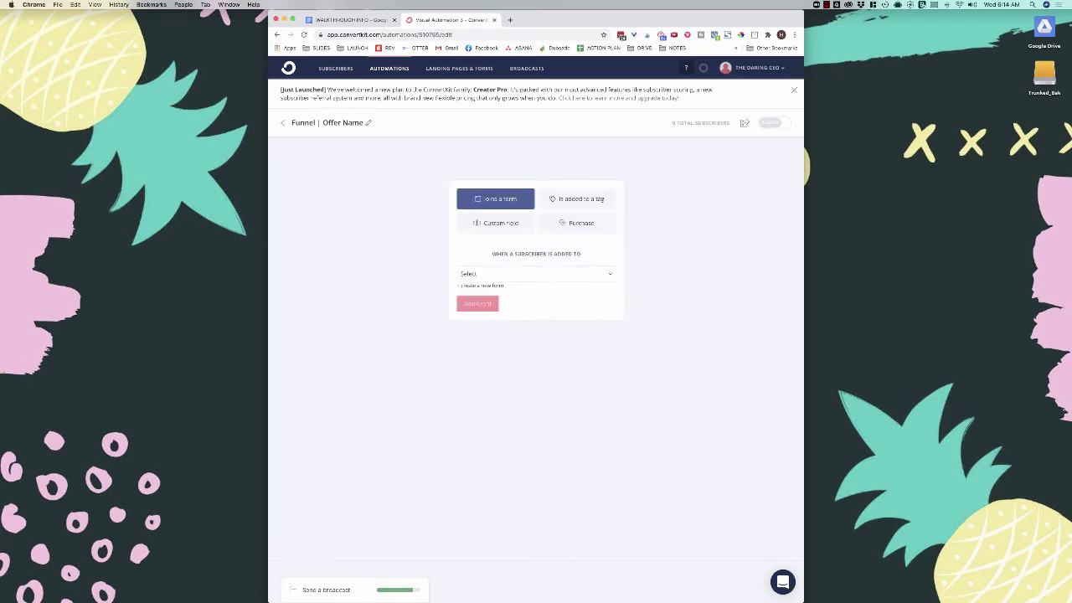
{"action": "left_click", "coordinate": [536, 274]}
{"action": "left_click", "coordinate": [495, 392]}
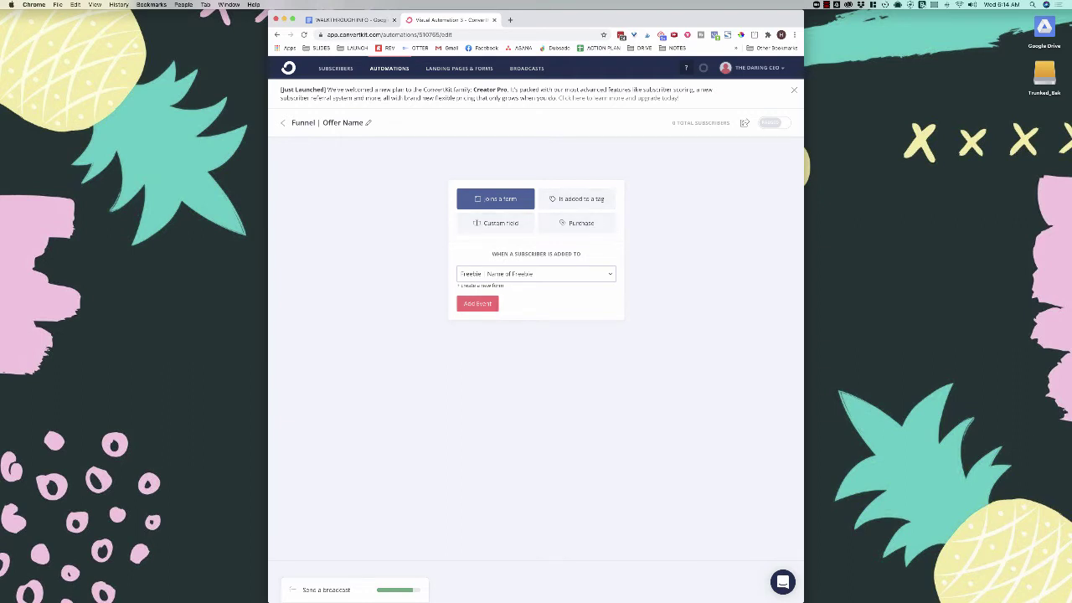
{"action": "left_click", "coordinate": [491, 304]}
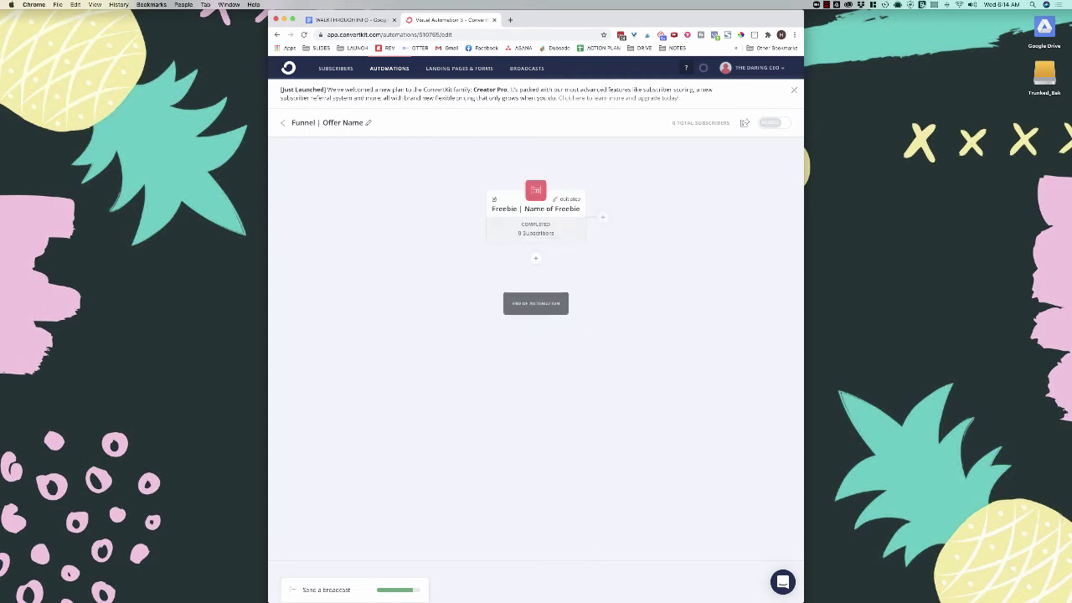
{"action": "left_click", "coordinate": [603, 218]}
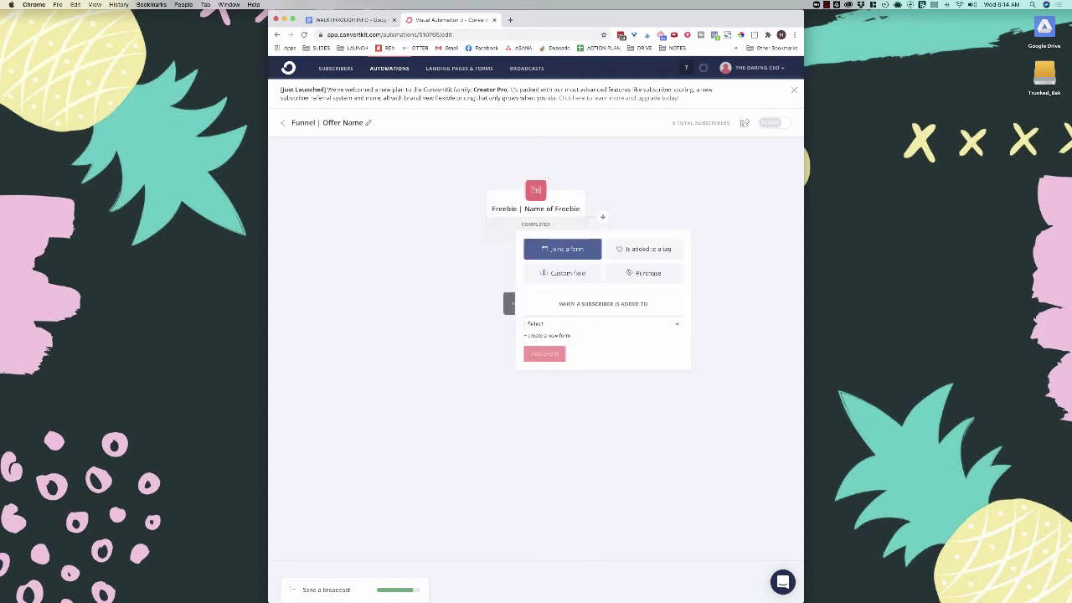
{"action": "left_click", "coordinate": [603, 217]}
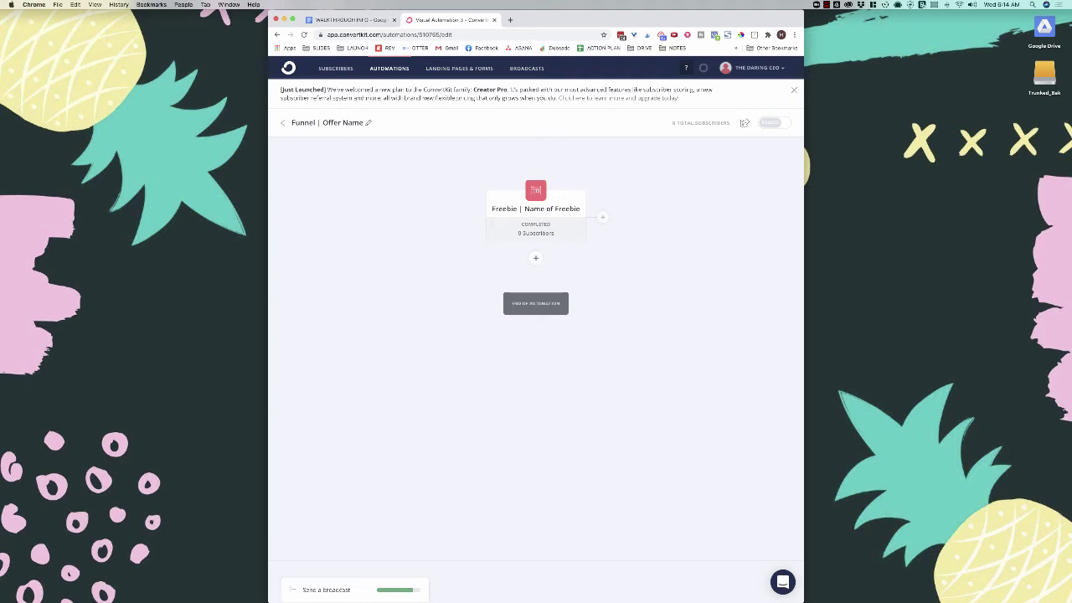
Add an action below the form event that adds the subscriber to the tag "Freebie | Name of Freebie".
{"action": "left_click", "coordinate": [536, 258]}
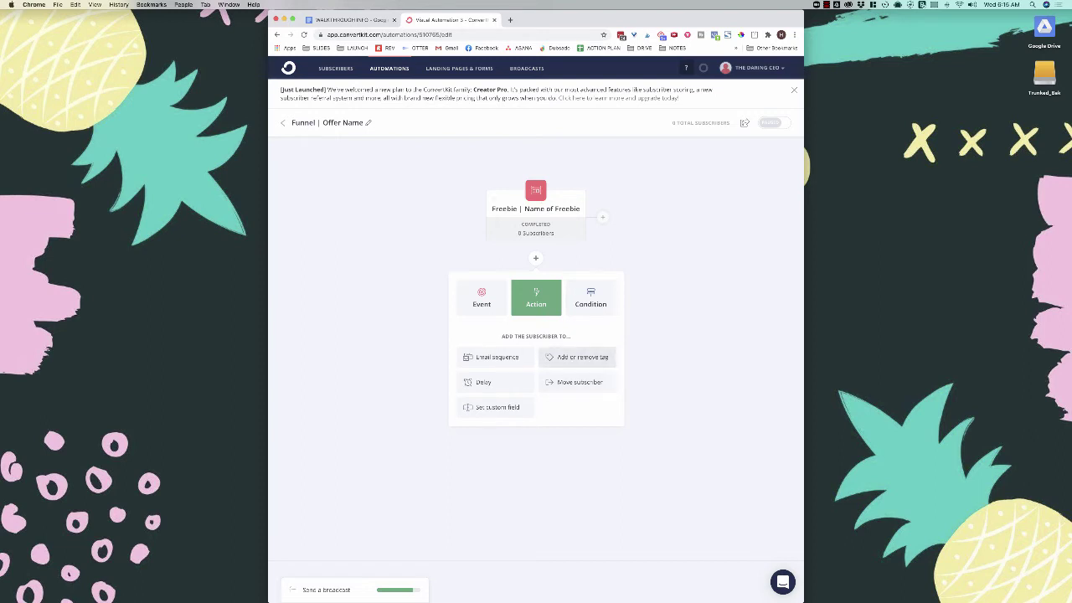
{"action": "left_click", "coordinate": [576, 357]}
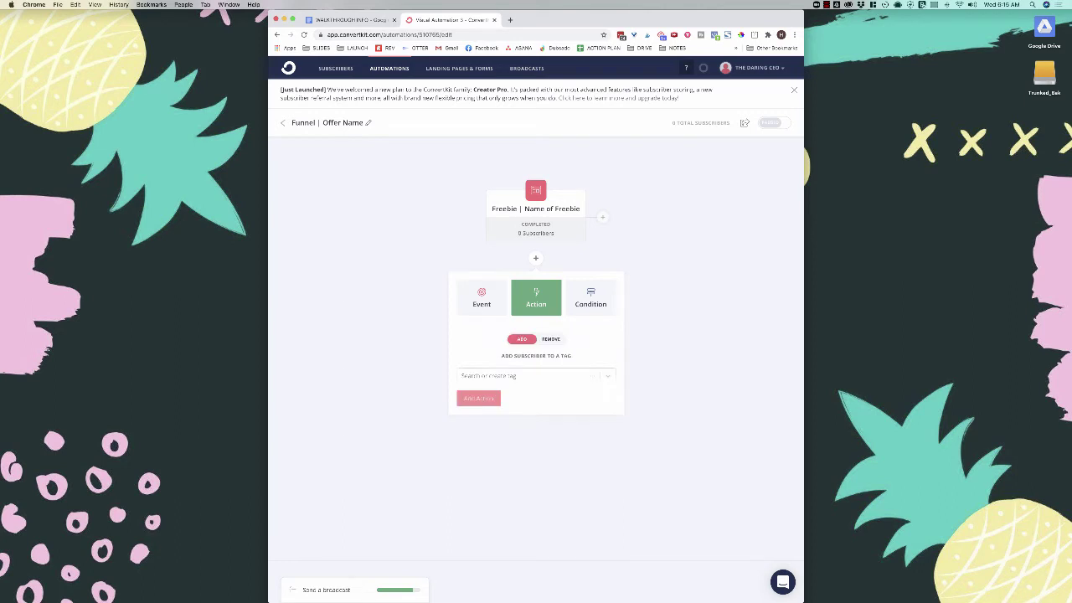
{"action": "left_click", "coordinate": [535, 376]}
{"action": "left_click", "coordinate": [498, 411]}
{"action": "left_click", "coordinate": [479, 398]}
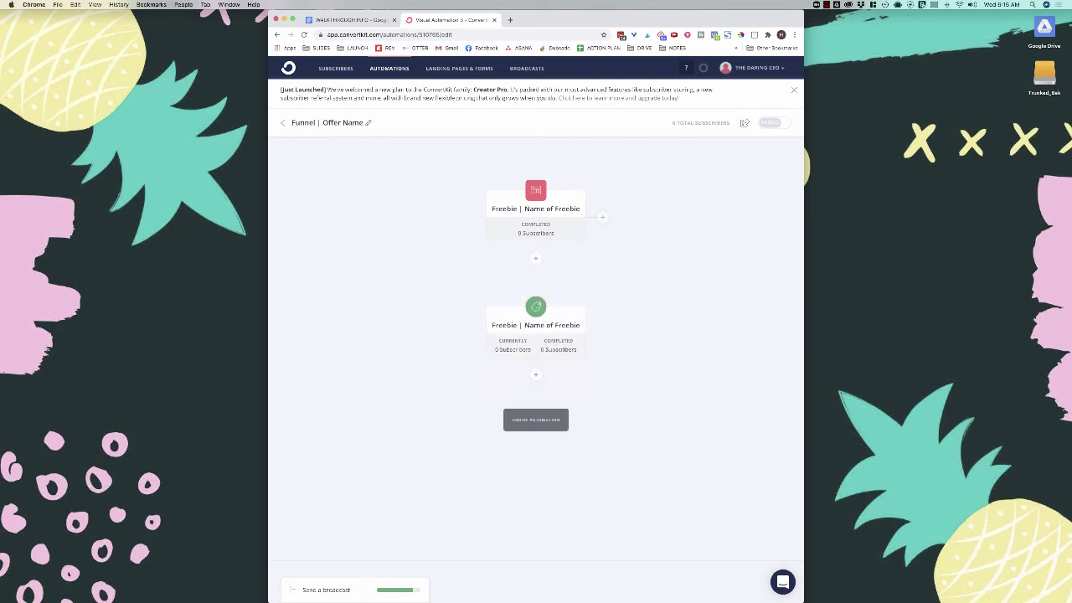
Add an email sequence action below the tag, creating a new sequence "Freebie | Name of Freebie" with the name copied from the WALKTHROUGH INFO document.
{"action": "left_click", "coordinate": [536, 374]}
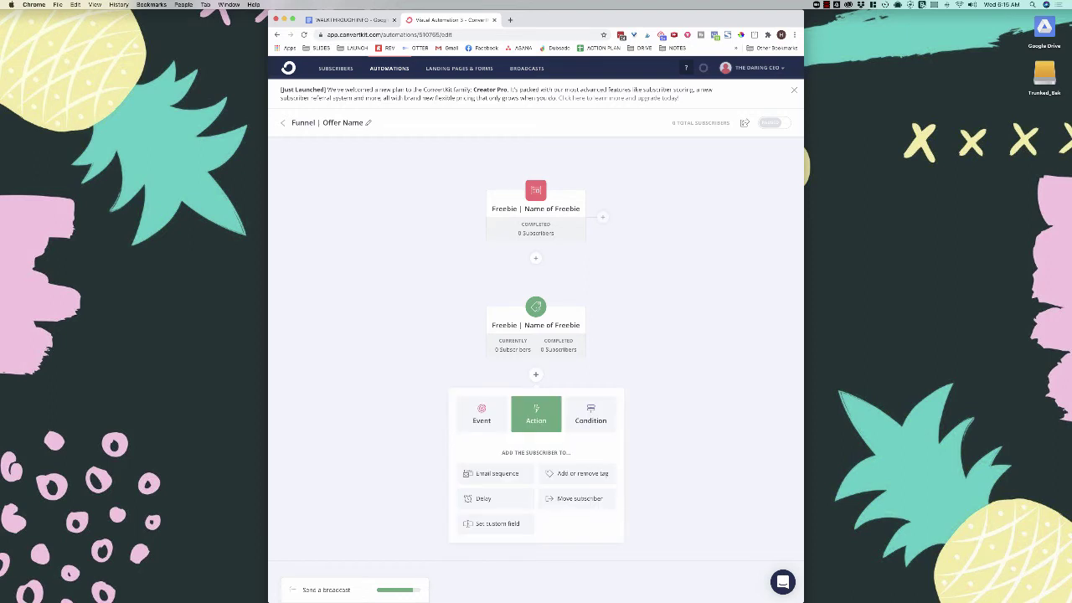
{"action": "left_click", "coordinate": [496, 473]}
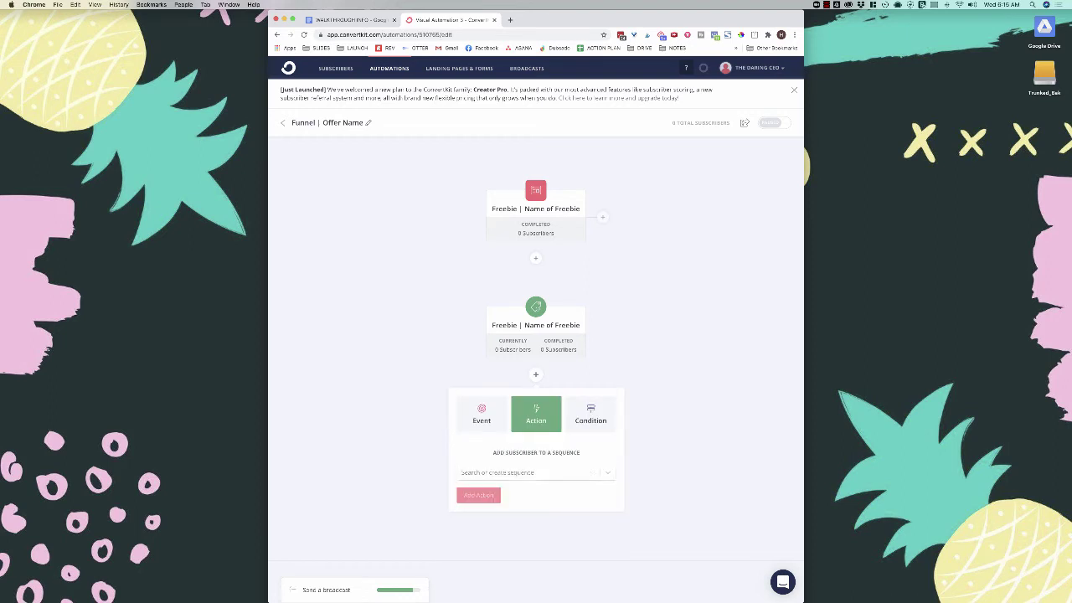
{"action": "left_click", "coordinate": [536, 472]}
{"action": "left_click", "coordinate": [536, 472]}
{"action": "type", "text": "Free"}
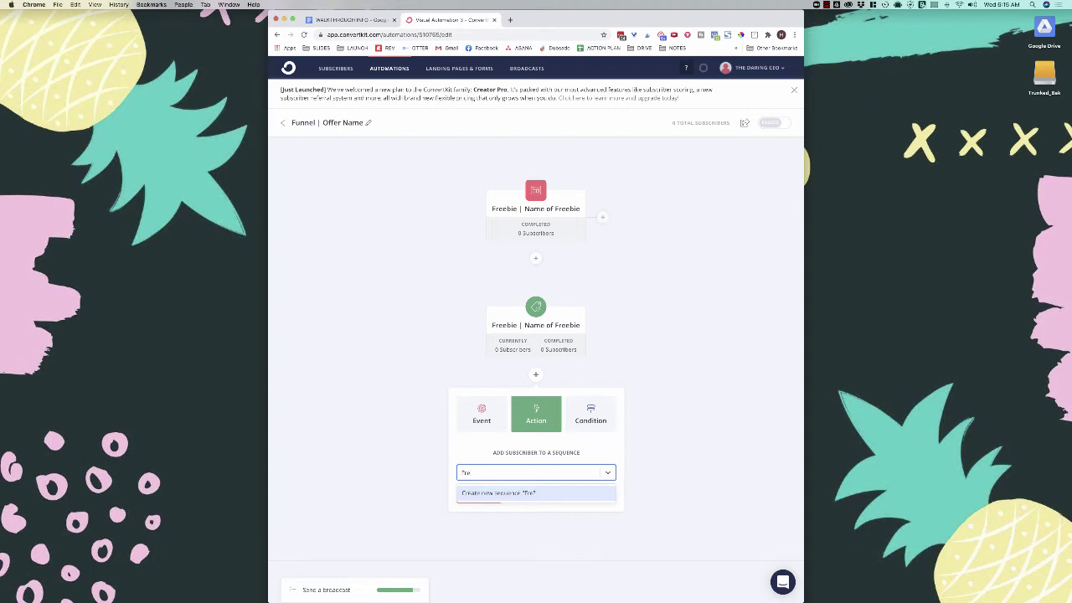
{"action": "key", "text": "BackSpace"}
{"action": "key", "text": "BackSpace"}
{"action": "key", "text": "BackSpace"}
{"action": "key", "text": "ctrl+Tab"}
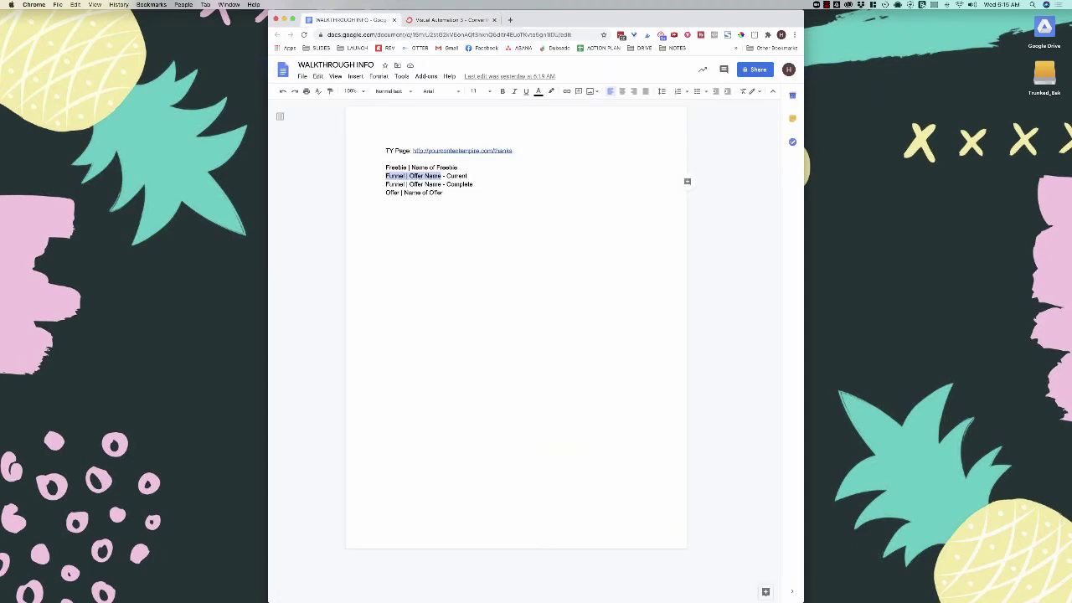
{"action": "left_click_drag", "start_coordinate": [458, 167], "coordinate": [385, 168]}
{"action": "key", "text": "super+c"}
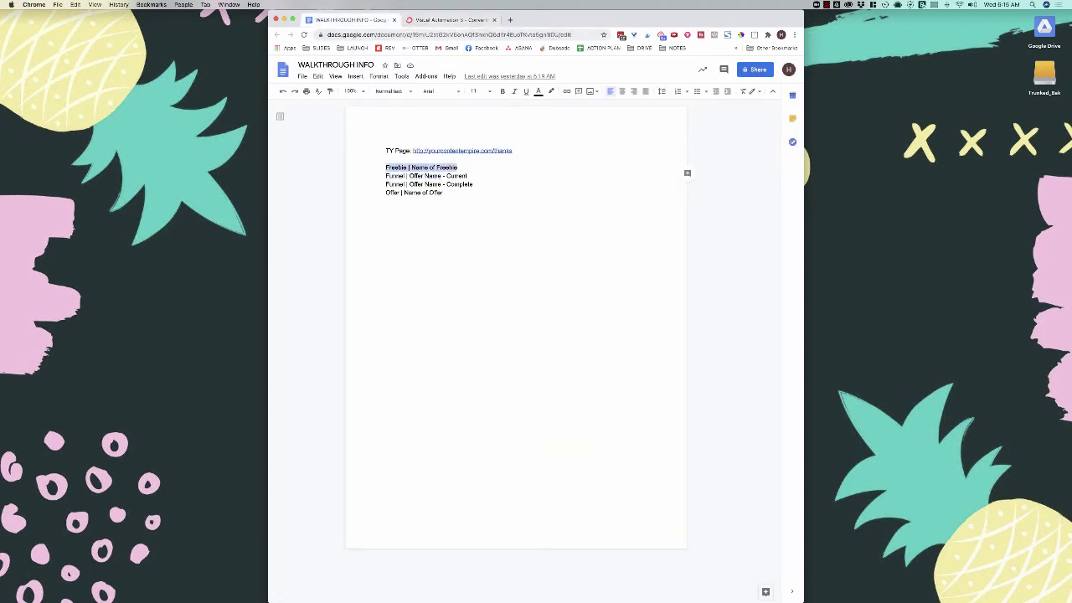
{"action": "left_click", "coordinate": [452, 20]}
{"action": "key", "text": "super+v"}
{"action": "key", "text": "Return"}
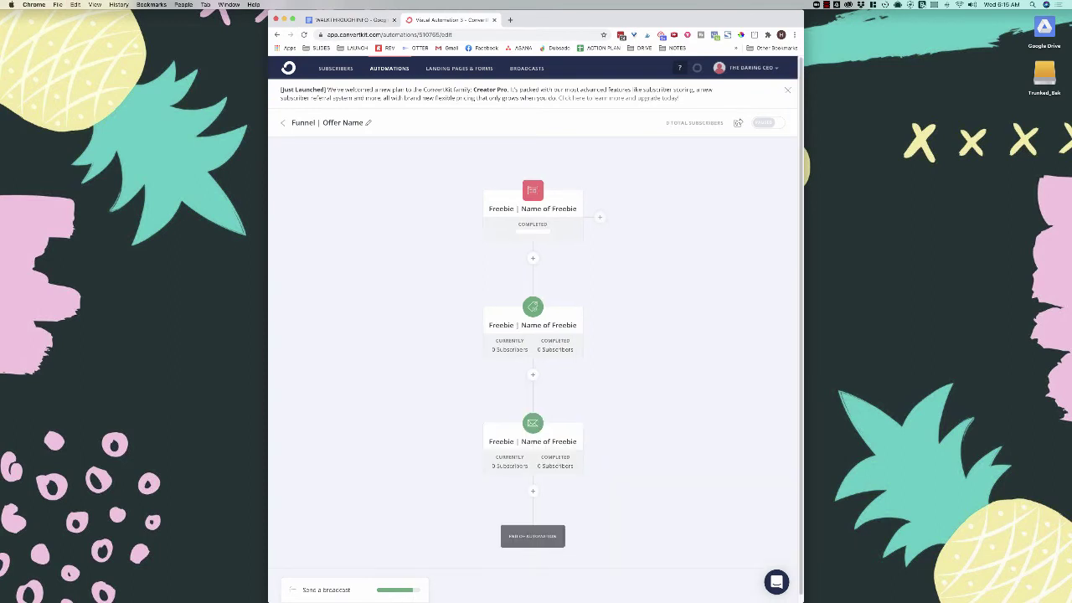
Open the new sequence in the automation, set its first email's subject to "Welcome to Daring CEO" and its status to Active.
{"action": "scroll", "coordinate": [535, 496], "scroll_direction": "down", "scroll_amount": 1}
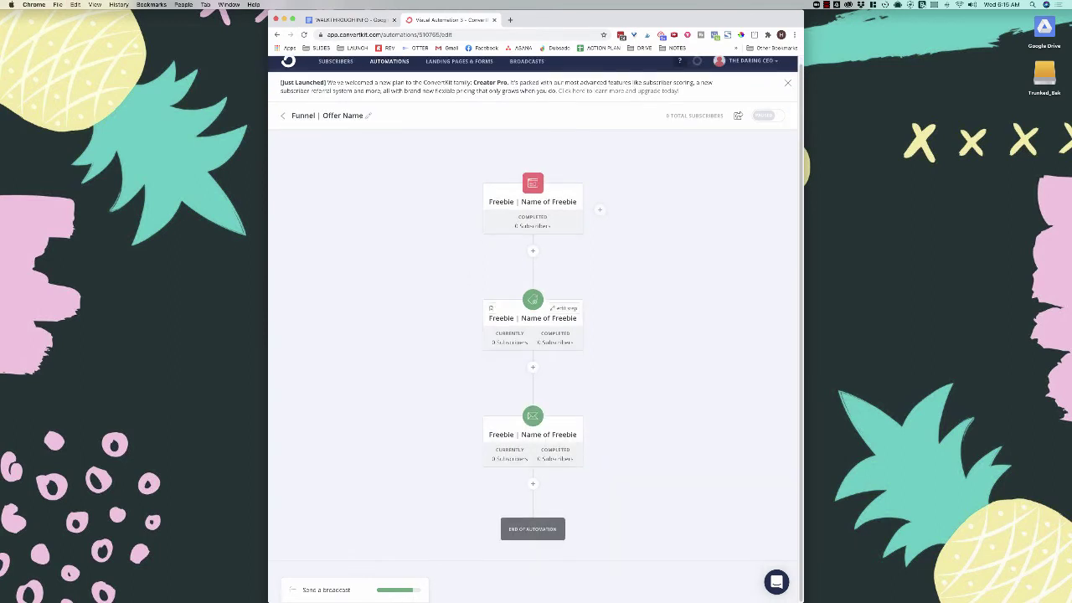
{"action": "left_click", "coordinate": [564, 425]}
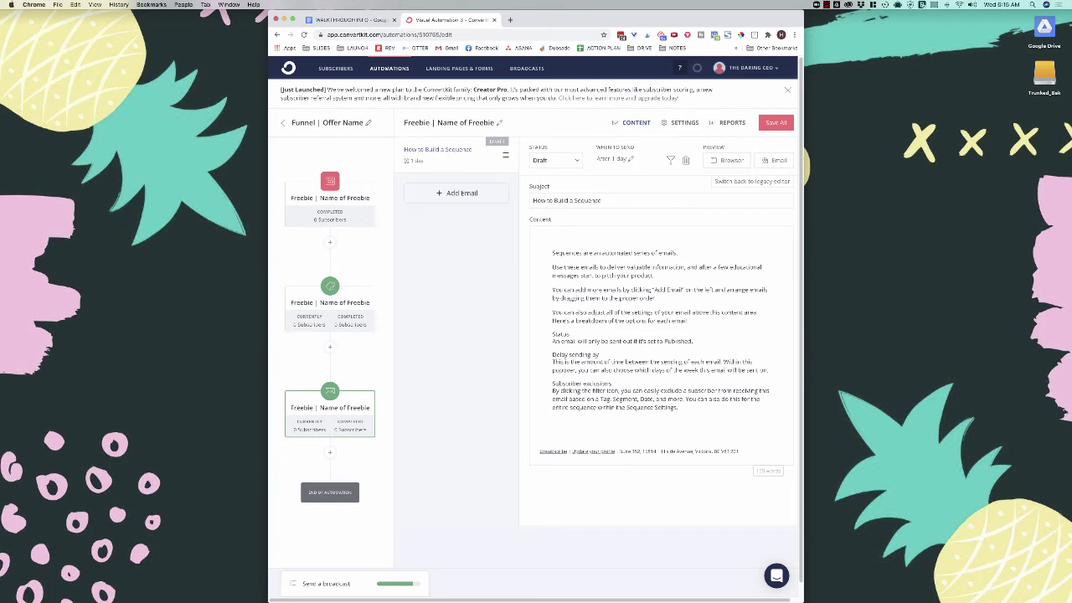
{"action": "left_click_drag", "start_coordinate": [603, 201], "coordinate": [515, 200]}
{"action": "type", "text": "Welcome to "}
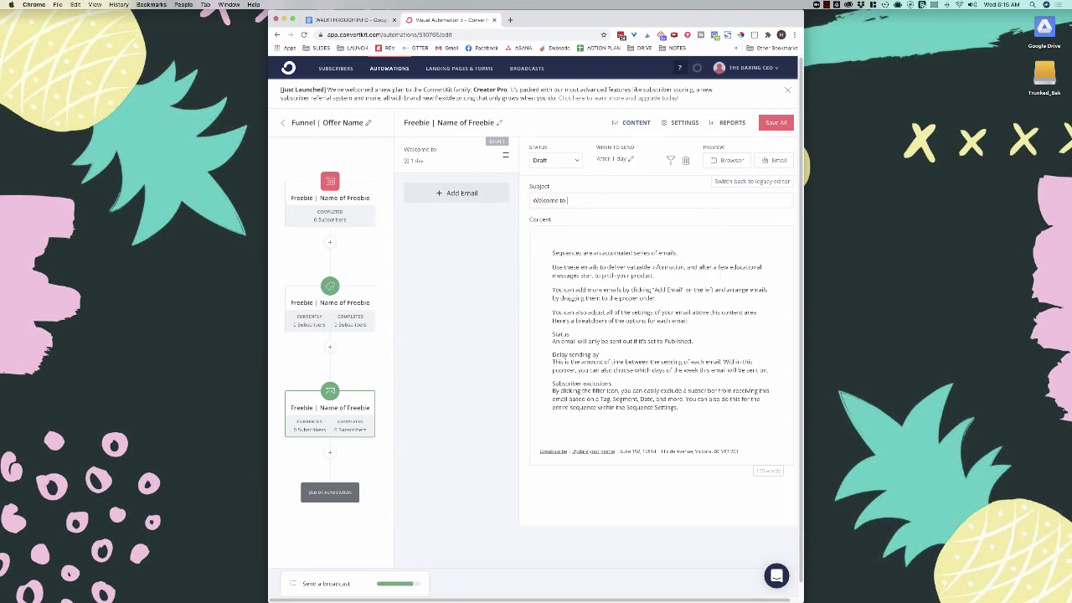
{"action": "type", "text": "Daring CEO"}
{"action": "key", "text": "super+a"}
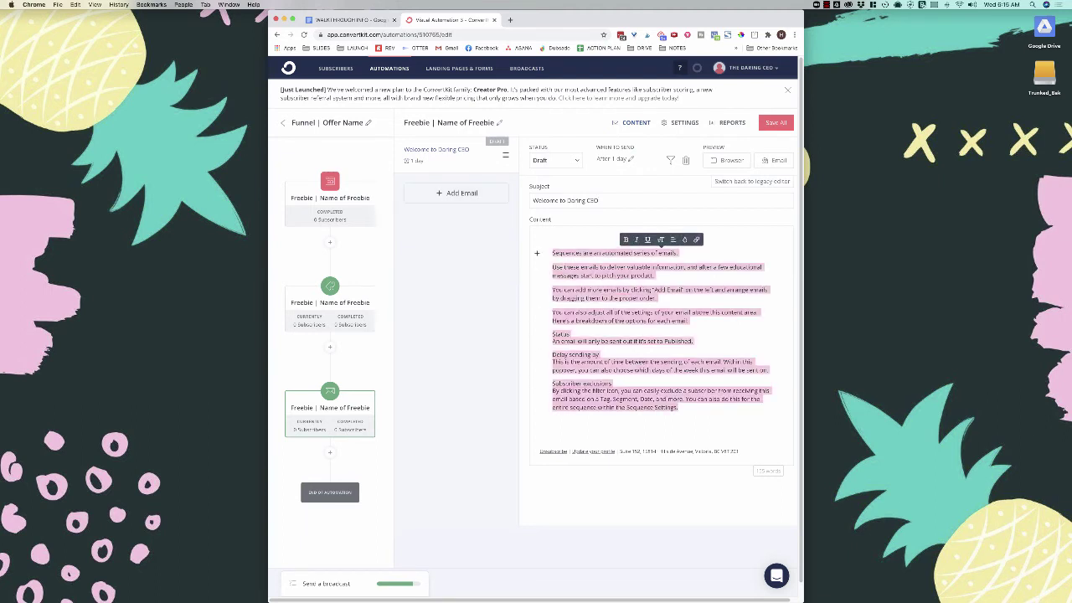
{"action": "left_click", "coordinate": [556, 160]}
{"action": "left_click", "coordinate": [541, 185]}
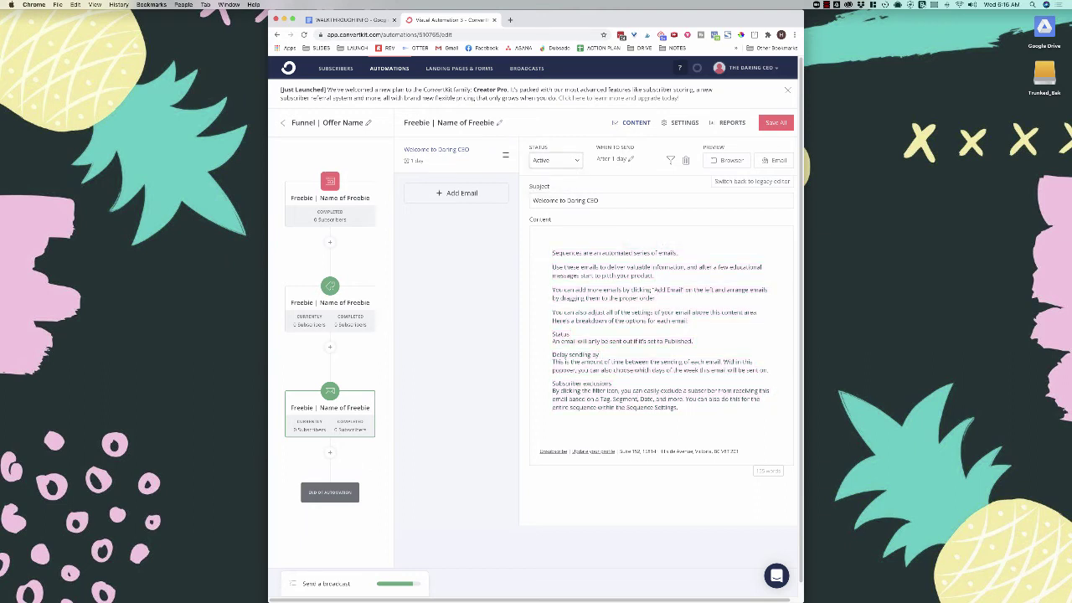
Set the welcome email to send immediately with a delay of 0 days, and save the sequence.
{"action": "left_click", "coordinate": [614, 158]}
{"action": "type", "text": "0"}
{"action": "left_click", "coordinate": [617, 159]}
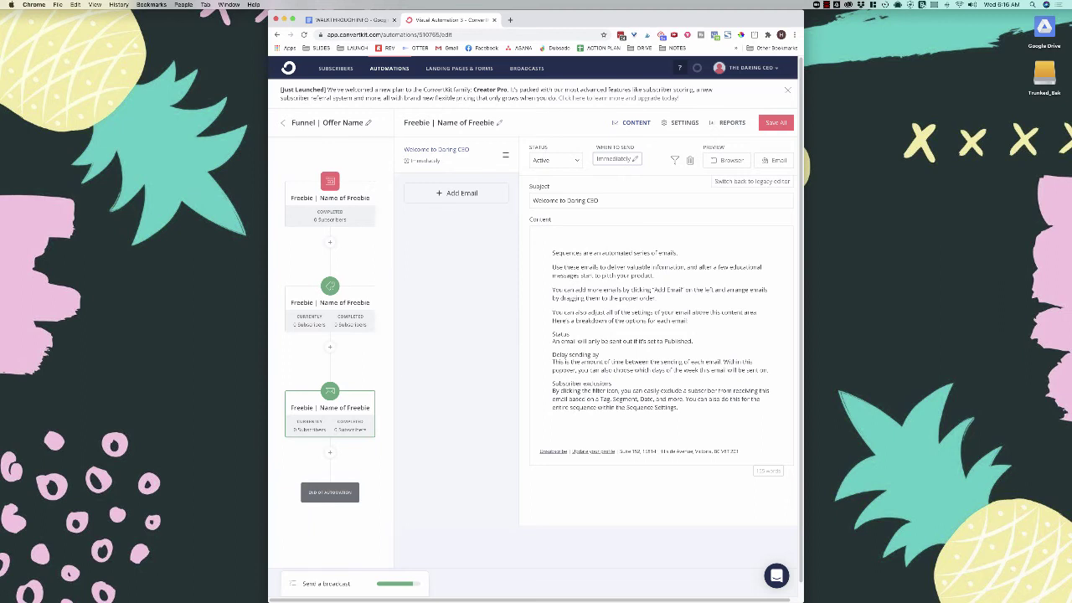
{"action": "left_click", "coordinate": [776, 123]}
Add a condition below the freebie email sequence that checks whether the subscriber has the tag "Funnel | Offer Name - Current".
{"action": "scroll", "coordinate": [544, 443], "scroll_direction": "down", "scroll_amount": 1}
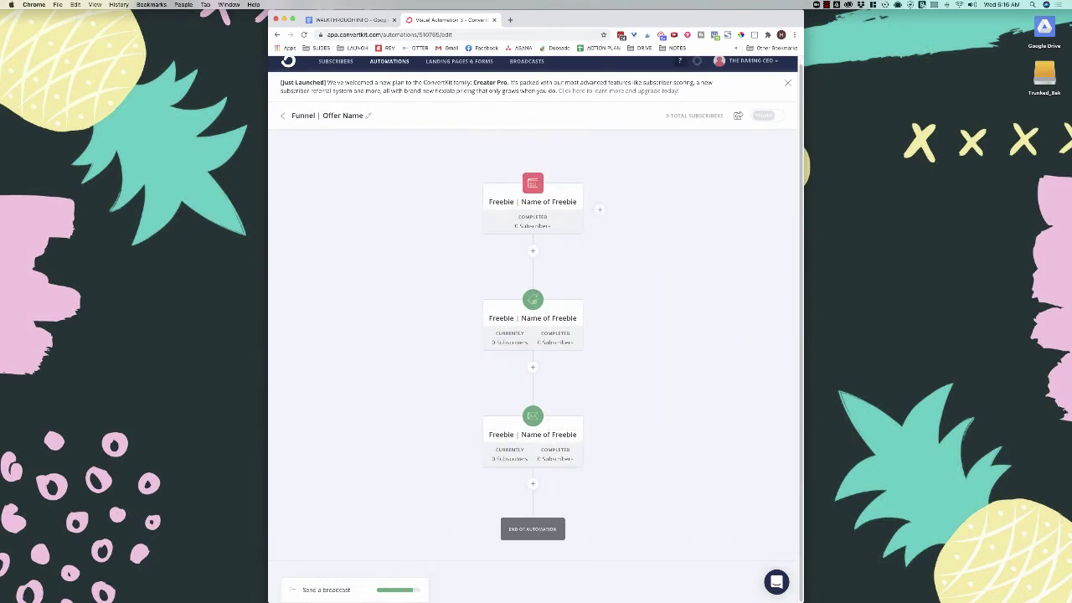
{"action": "left_click", "coordinate": [532, 484]}
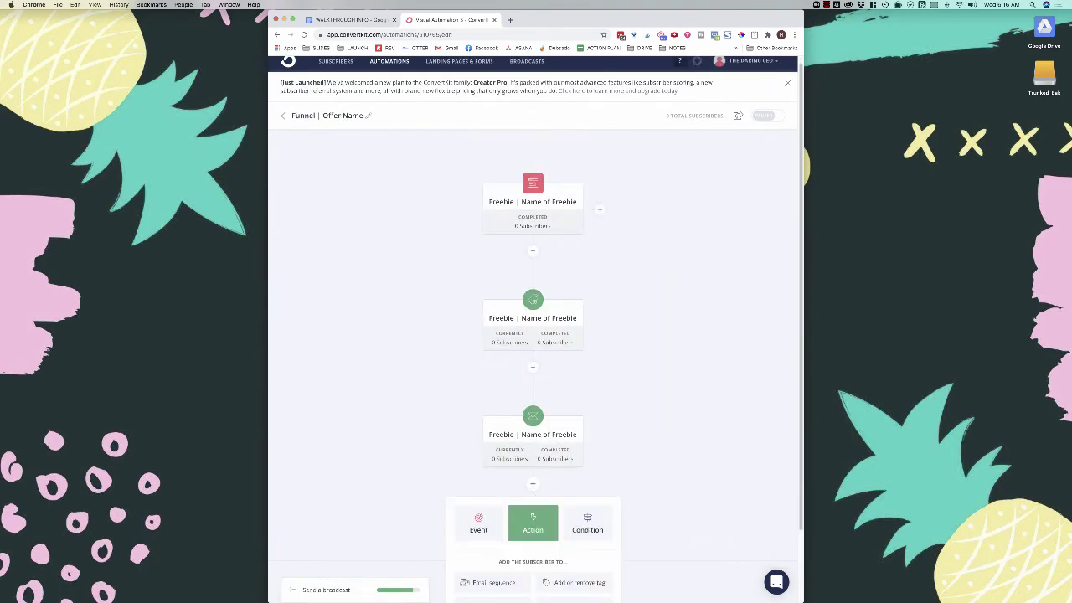
{"action": "scroll", "coordinate": [536, 327], "scroll_direction": "down", "scroll_amount": 2}
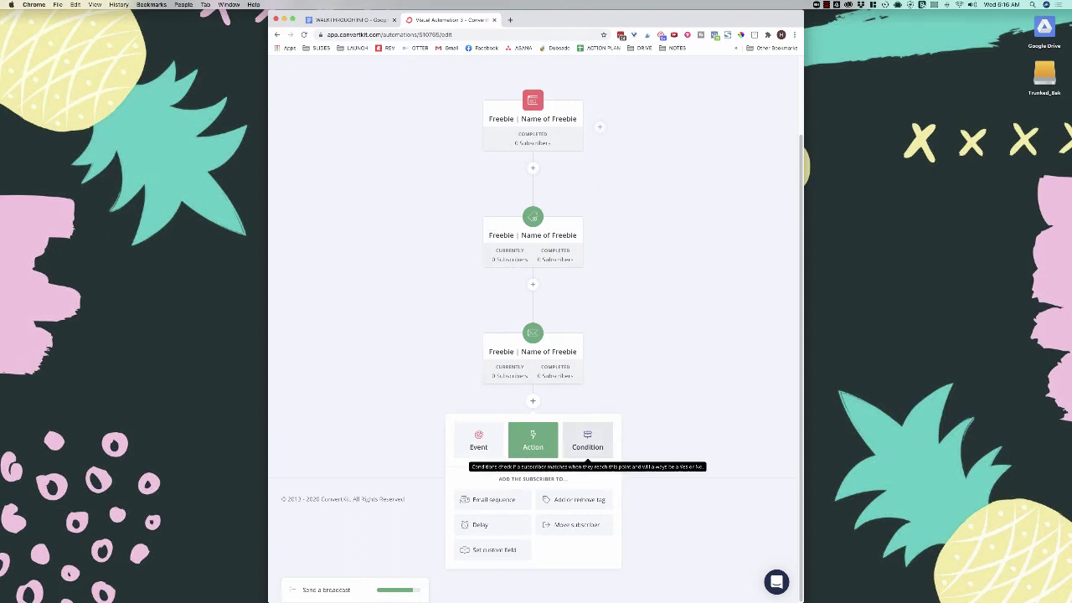
{"action": "left_click", "coordinate": [587, 439]}
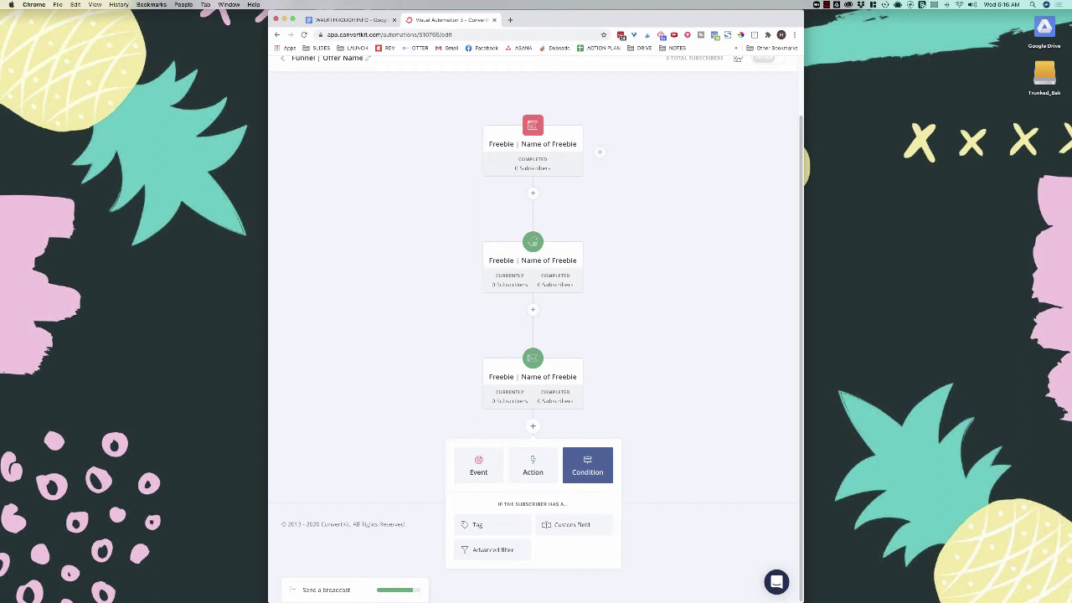
{"action": "left_click", "coordinate": [507, 528]}
{"action": "left_click", "coordinate": [506, 530]}
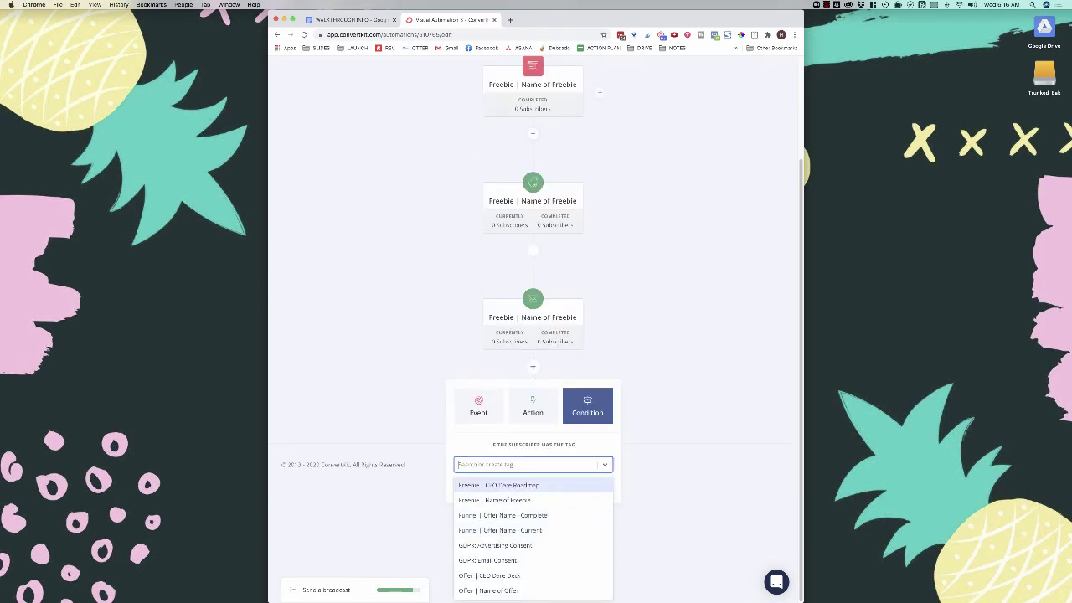
{"action": "type", "text": "current"}
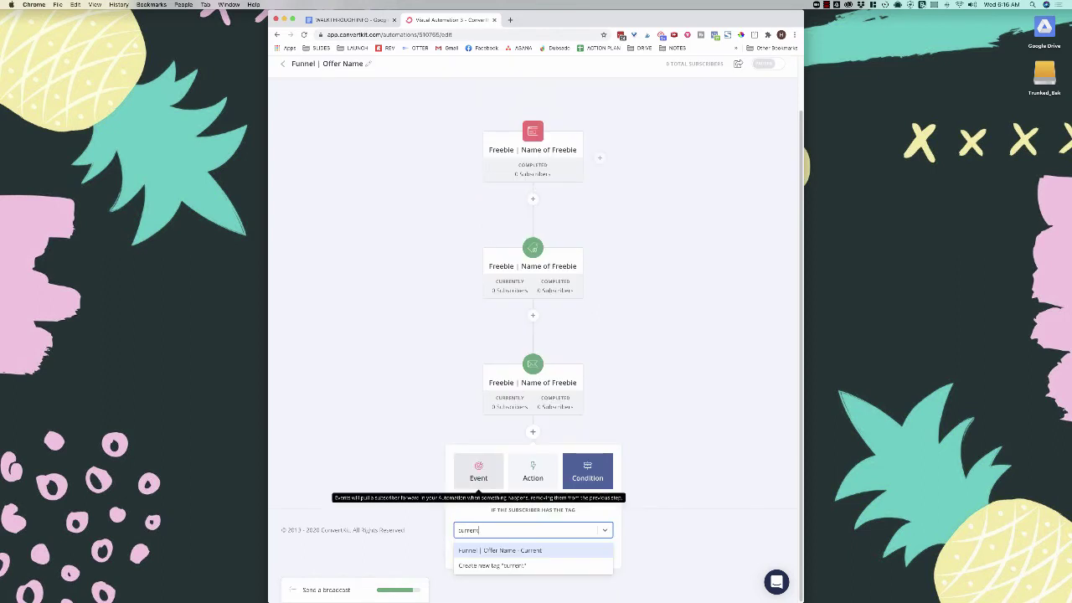
{"action": "key", "text": "Return"}
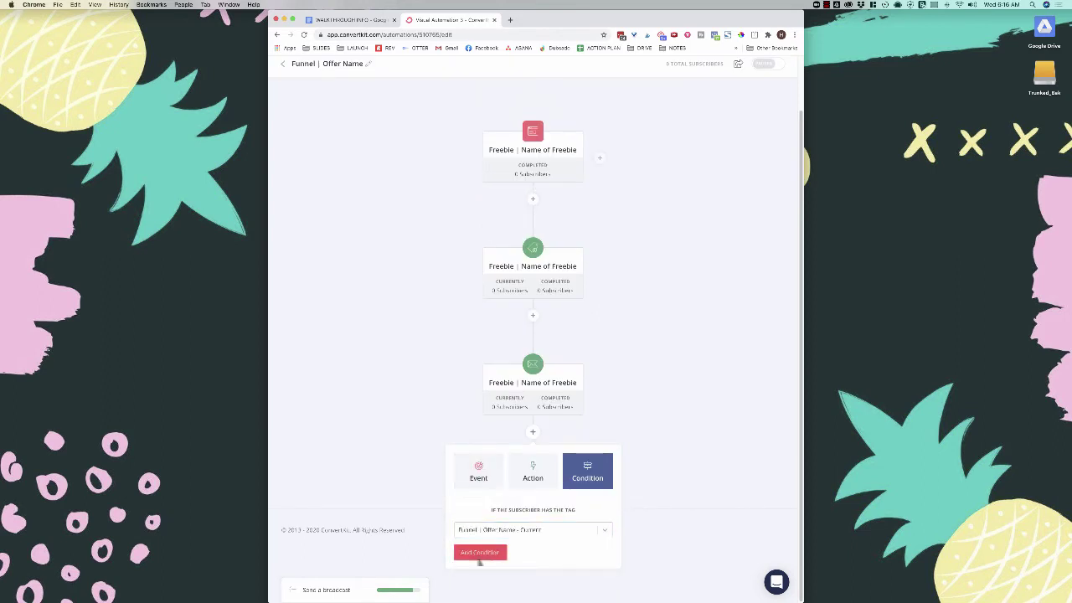
{"action": "left_click", "coordinate": [479, 553]}
On the No branch of the Current tag condition, add a condition checking for the tag "Funnel | Offer Name - Complete".
{"action": "scroll", "coordinate": [532, 377], "scroll_direction": "down", "scroll_amount": 3}
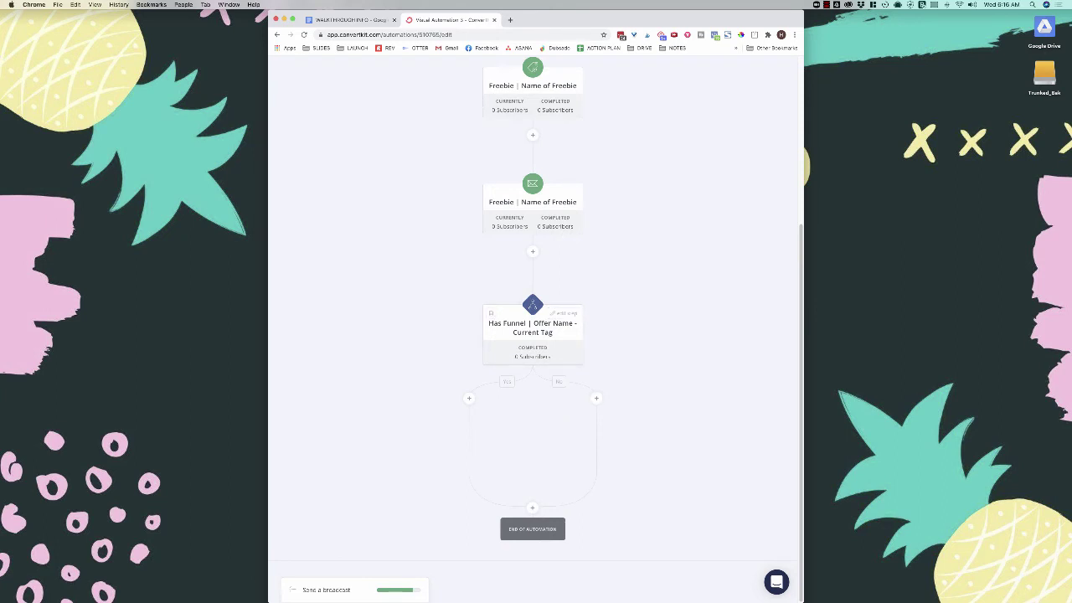
{"action": "left_click", "coordinate": [596, 398]}
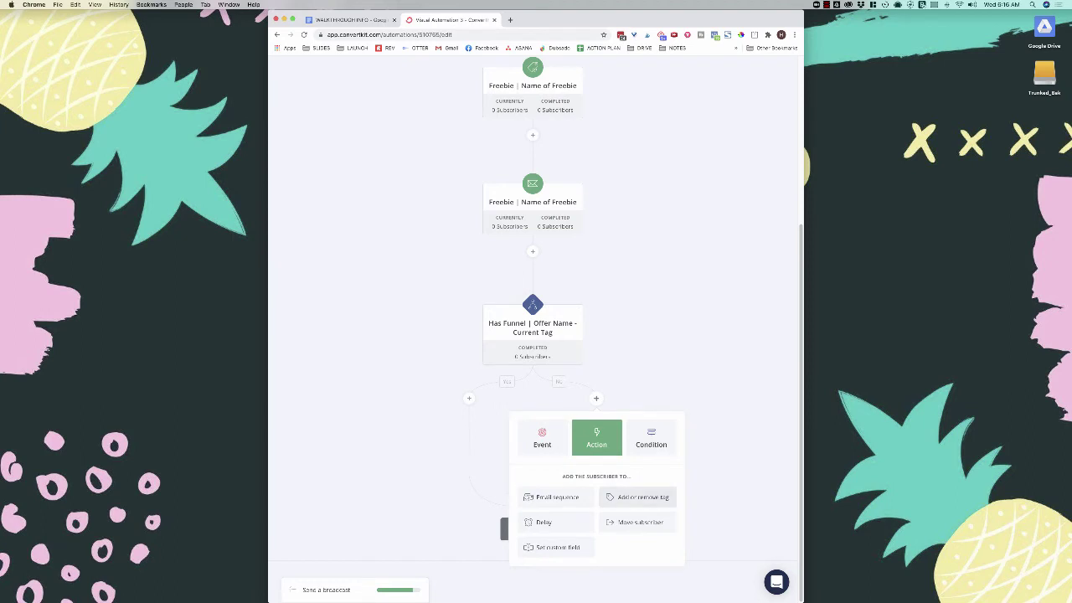
{"action": "left_click", "coordinate": [652, 438]}
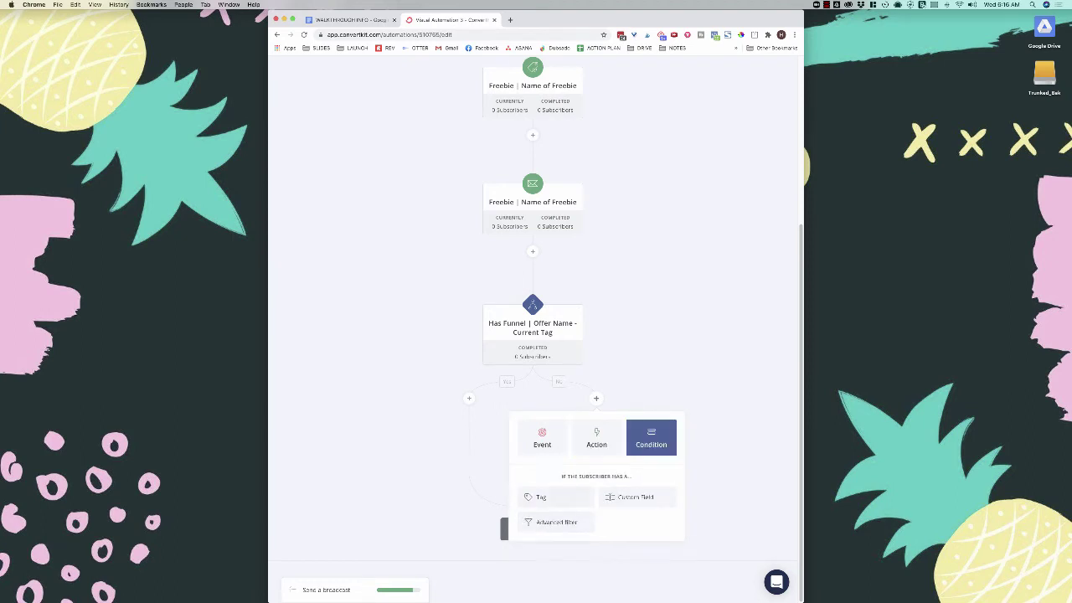
{"action": "left_click", "coordinate": [555, 497]}
{"action": "left_click", "coordinate": [586, 496]}
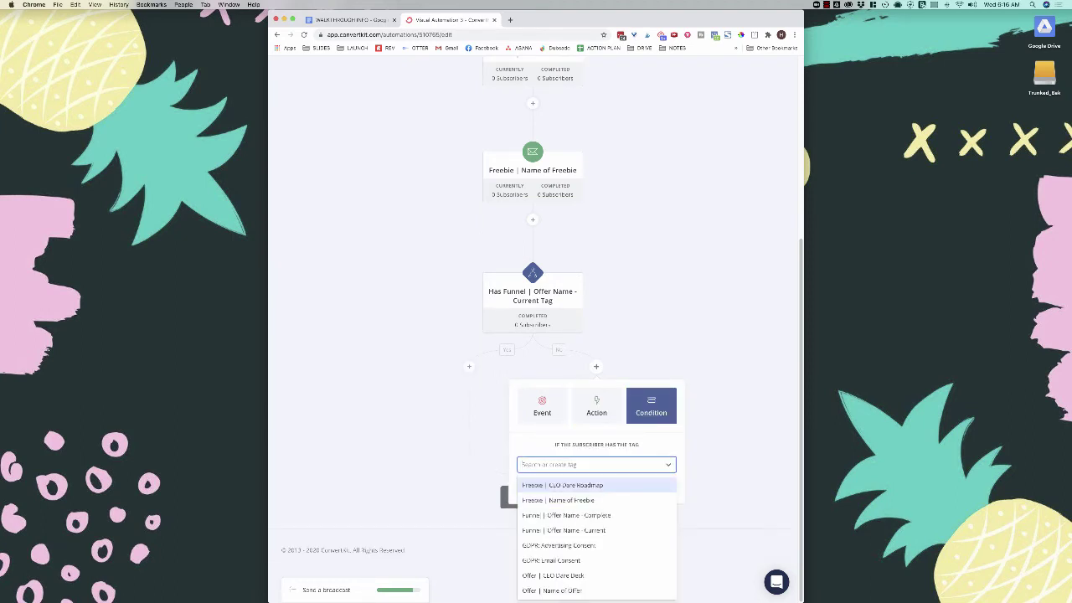
{"action": "type", "text": "complete"}
{"action": "key", "text": "Return"}
{"action": "left_click", "coordinate": [565, 524]}
On the No branch of the Complete tag condition, add a 1 day delay followed by a new email sequence "Nurture Emails".
{"action": "scroll", "coordinate": [564, 524], "scroll_direction": "down", "scroll_amount": 3}
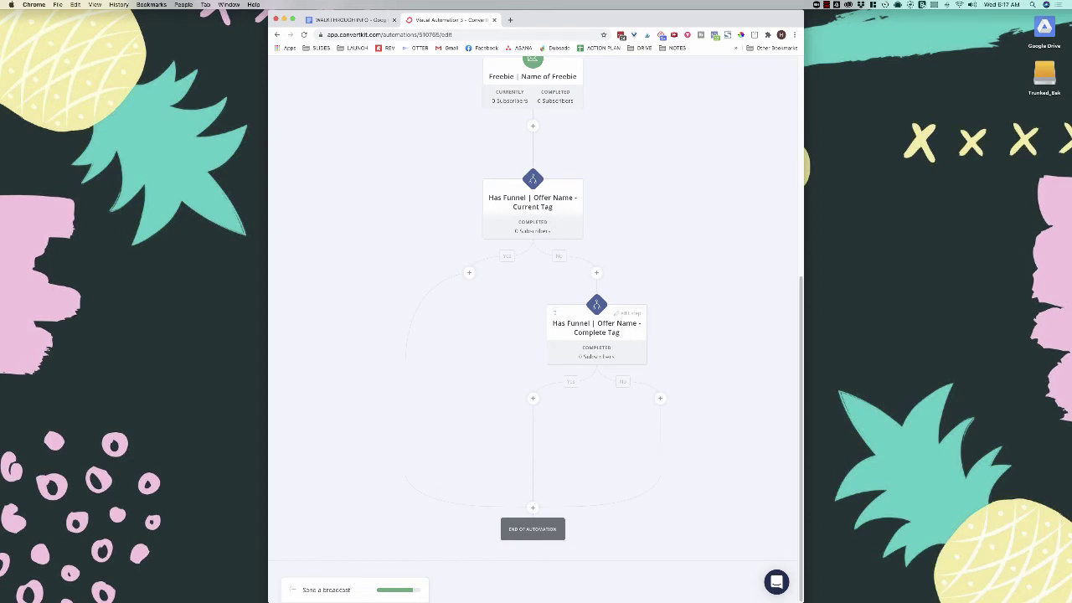
{"action": "left_click", "coordinate": [660, 398]}
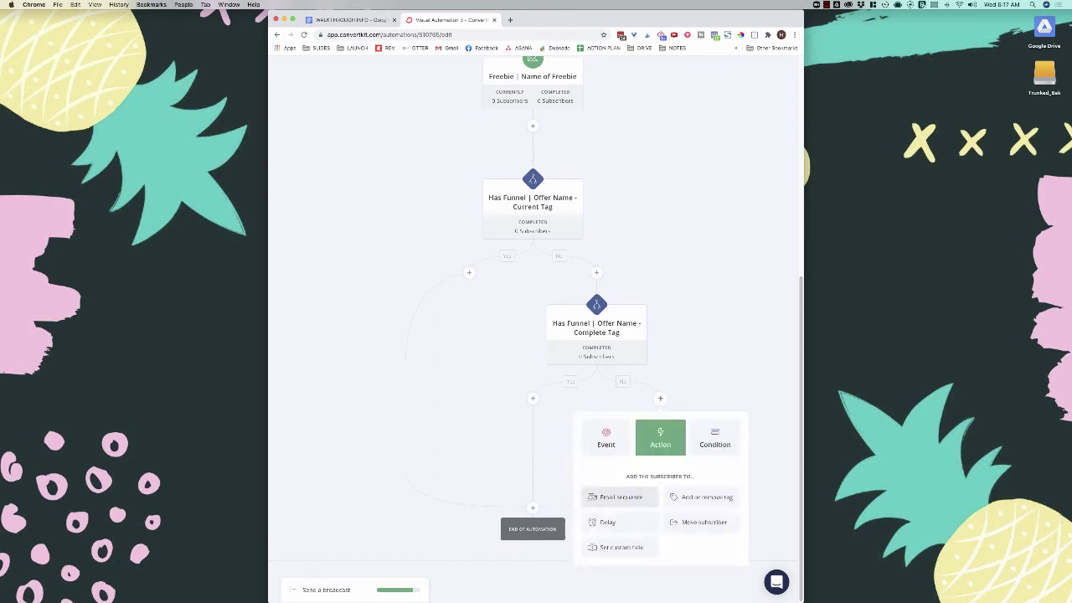
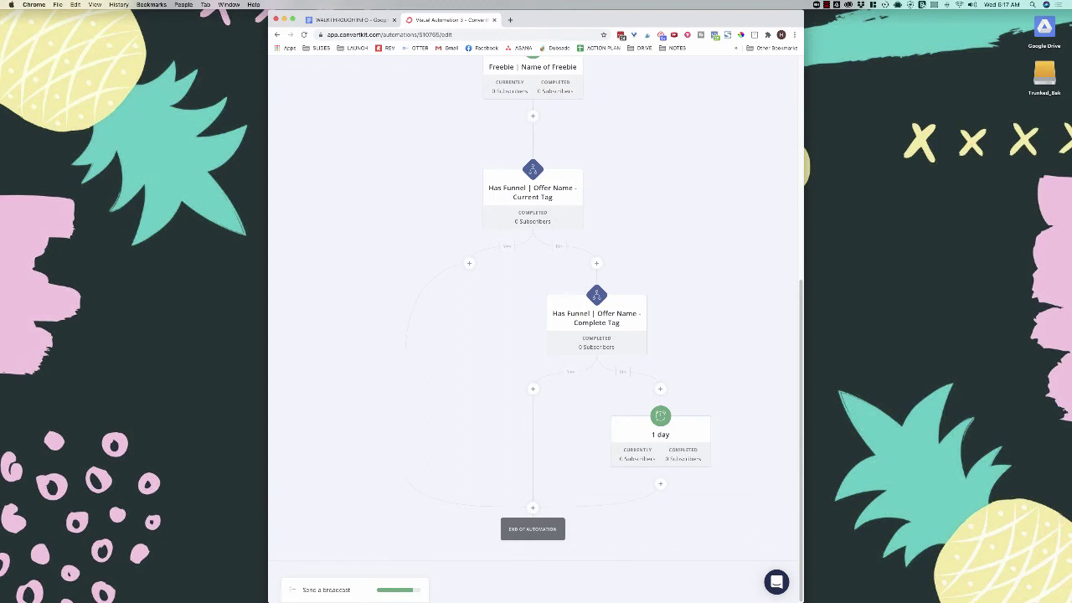
{"action": "left_click", "coordinate": [660, 483]}
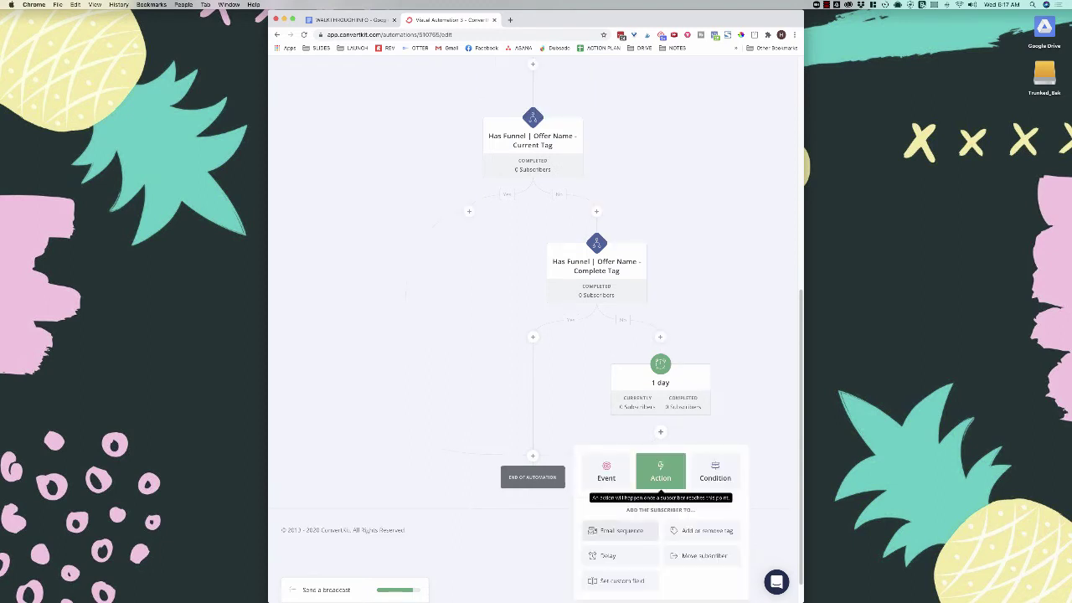
{"action": "left_click", "coordinate": [621, 531]}
{"action": "left_click", "coordinate": [623, 530]}
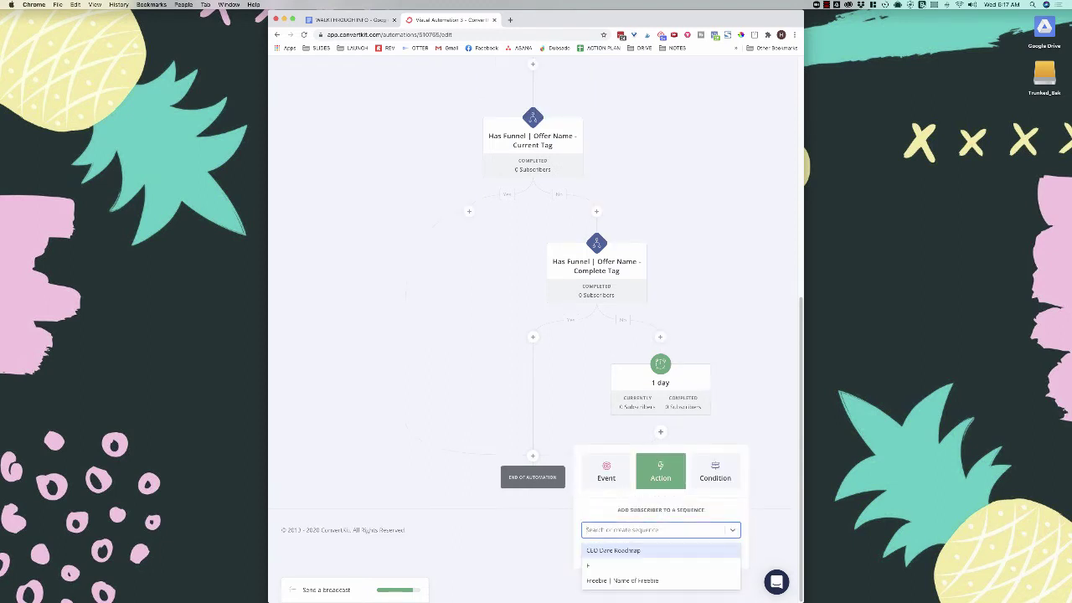
{"action": "type", "text": "Nurture Emails"}
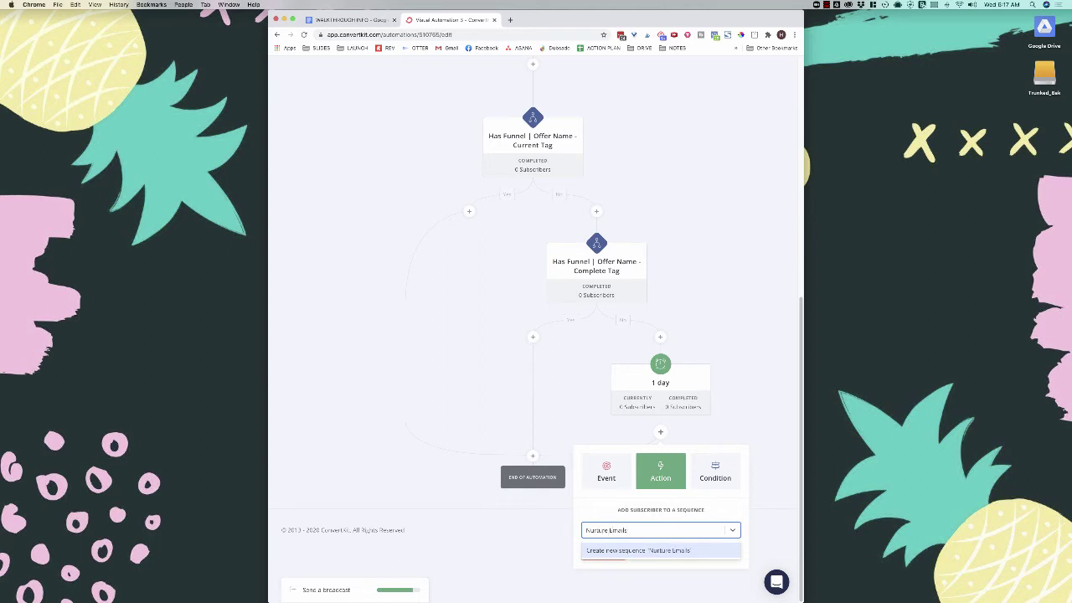
{"action": "key", "text": "Return"}
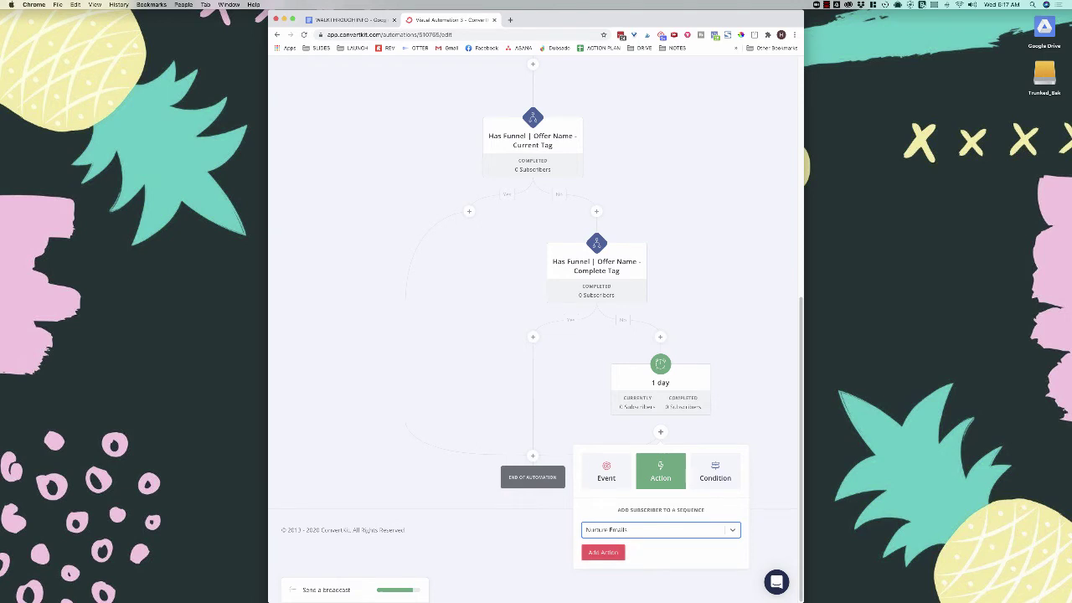
{"action": "left_click", "coordinate": [602, 553]}
Open the Nurture Emails sequence for editing and set its first email's subject to "Nurture Email #1".
{"action": "scroll", "coordinate": [536, 329], "scroll_direction": "down", "scroll_amount": 1}
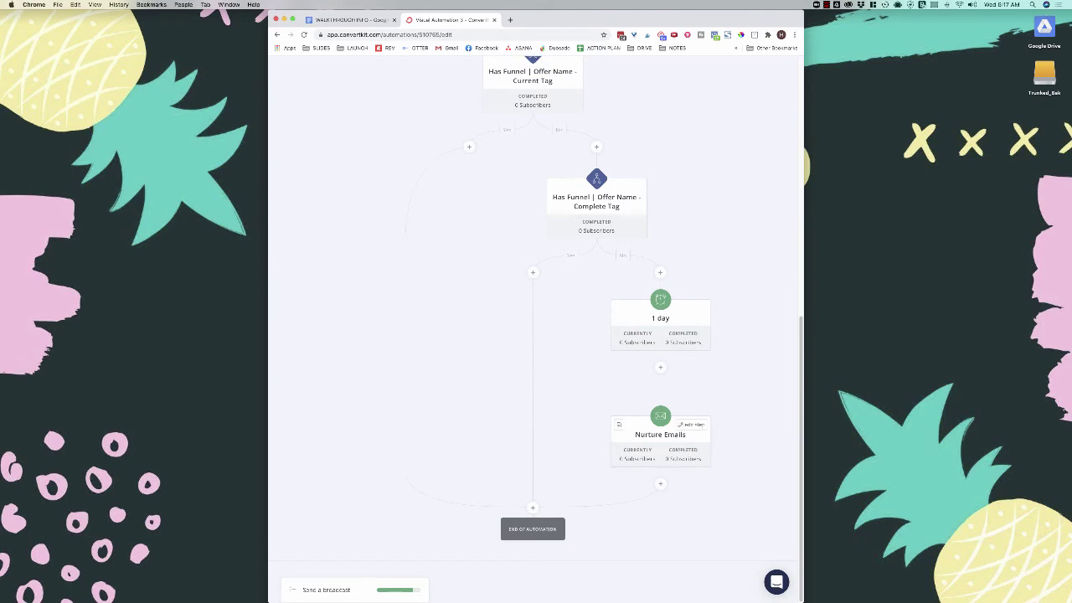
{"action": "left_click", "coordinate": [691, 425]}
{"action": "scroll", "coordinate": [658, 335], "scroll_direction": "up", "scroll_amount": 3}
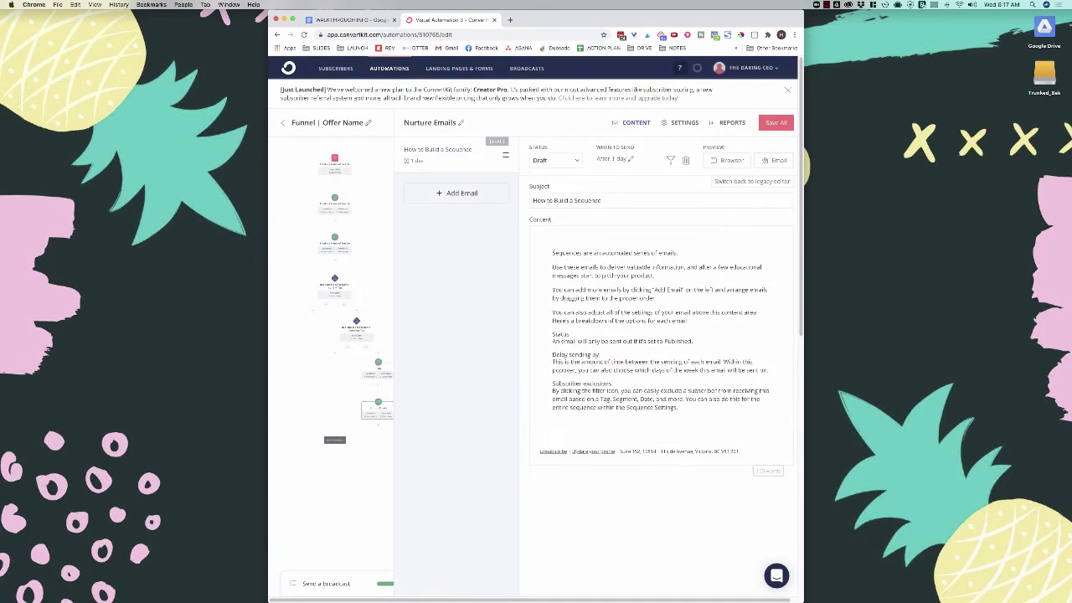
{"action": "triple_click", "coordinate": [574, 200]}
{"action": "type", "text": "Nurture Email #1"}
Add a second email to the sequence, reusing the first email's subject and changing it to "Nurture Email #2".
{"action": "key", "text": "super+a"}
{"action": "key", "text": "super+c"}
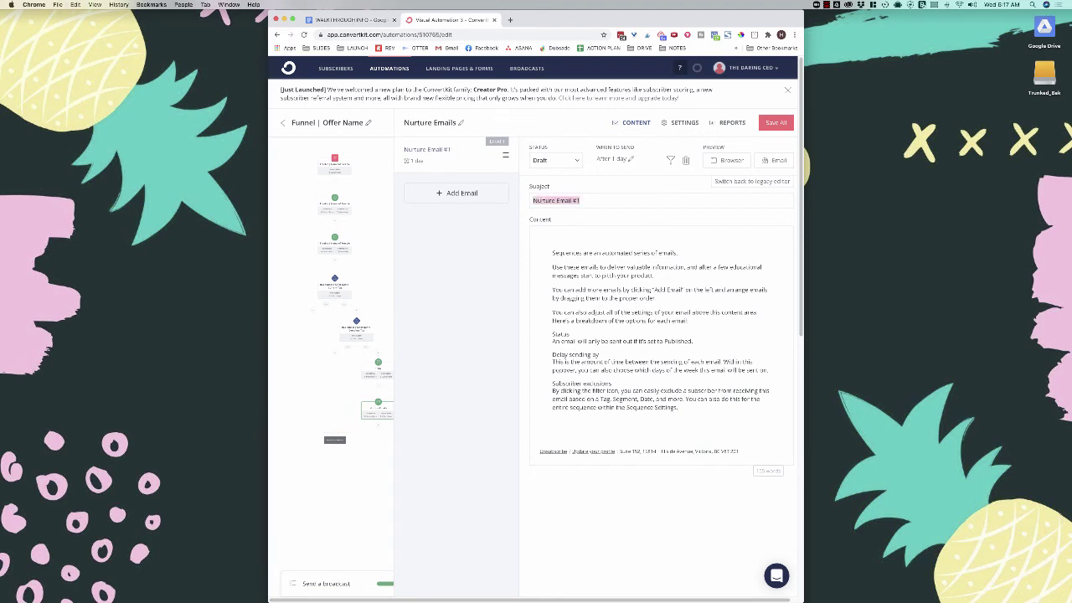
{"action": "left_click", "coordinate": [455, 192]}
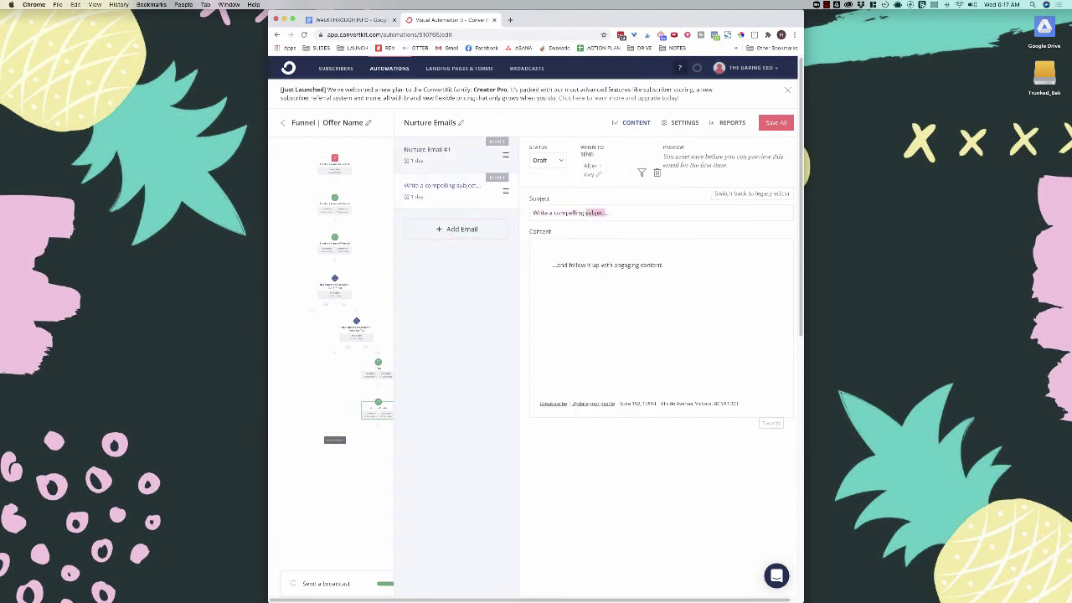
{"action": "key", "text": "super+v"}
{"action": "type", "text": "3"}
{"action": "key", "text": "BackSpace"}
{"action": "type", "text": "2"}
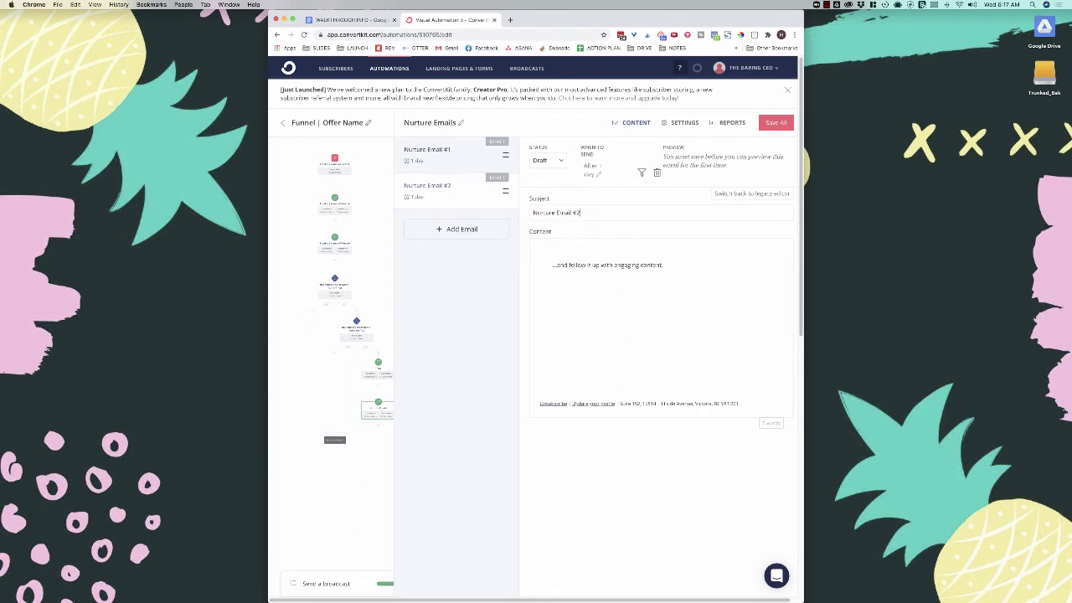
Set Nurture Email #1's status to Active and its sending delay to 0 days.
{"action": "left_click", "coordinate": [427, 150]}
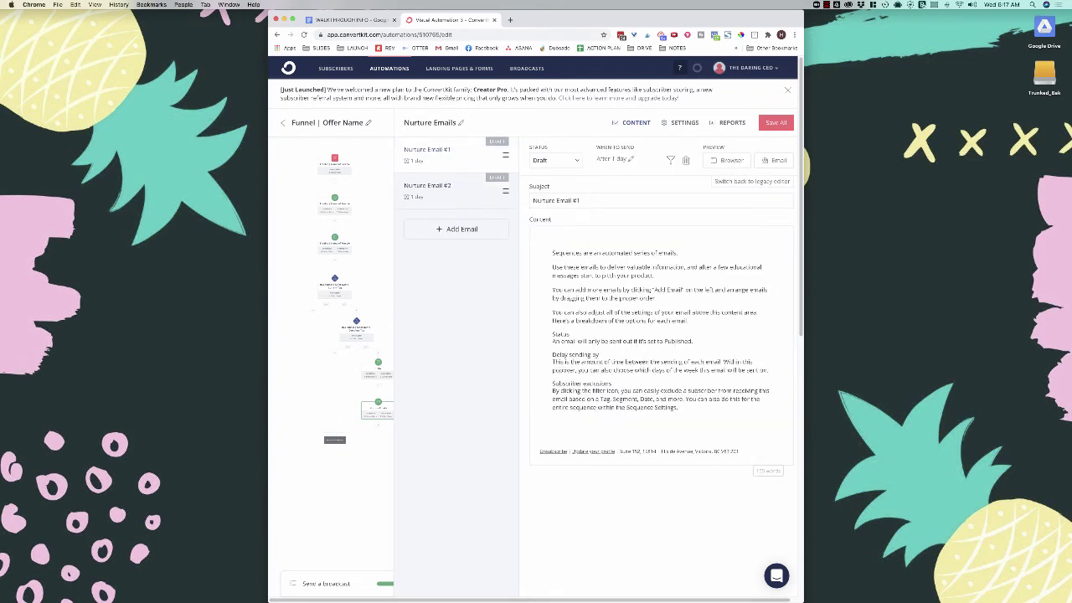
{"action": "left_click", "coordinate": [548, 160]}
{"action": "left_click", "coordinate": [542, 186]}
{"action": "left_click", "coordinate": [630, 159]}
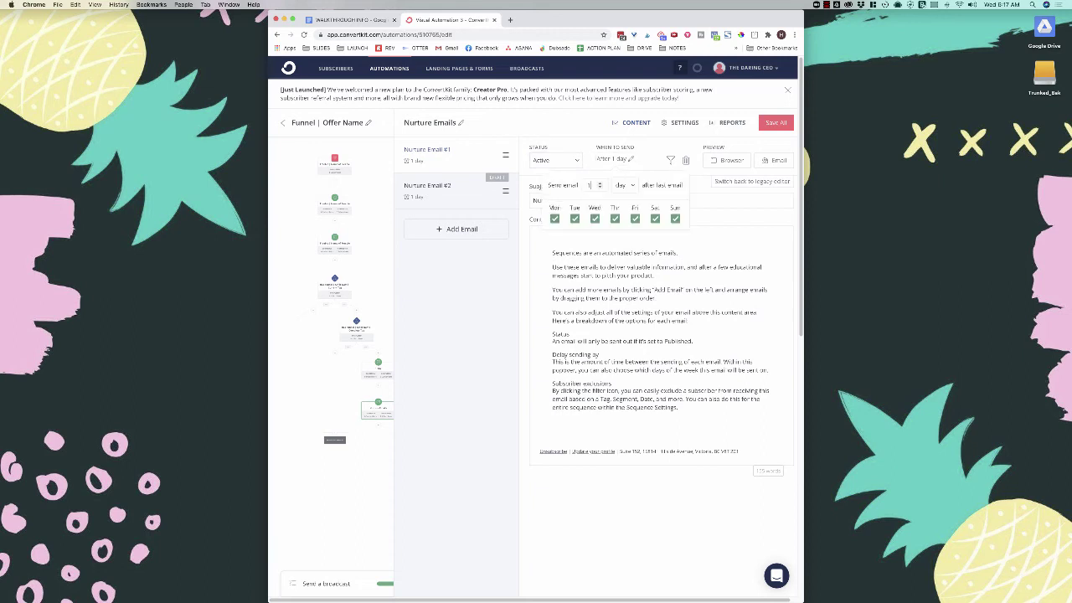
{"action": "double_click", "coordinate": [589, 186]}
{"action": "type", "text": "0"}
{"action": "key", "text": "Return"}
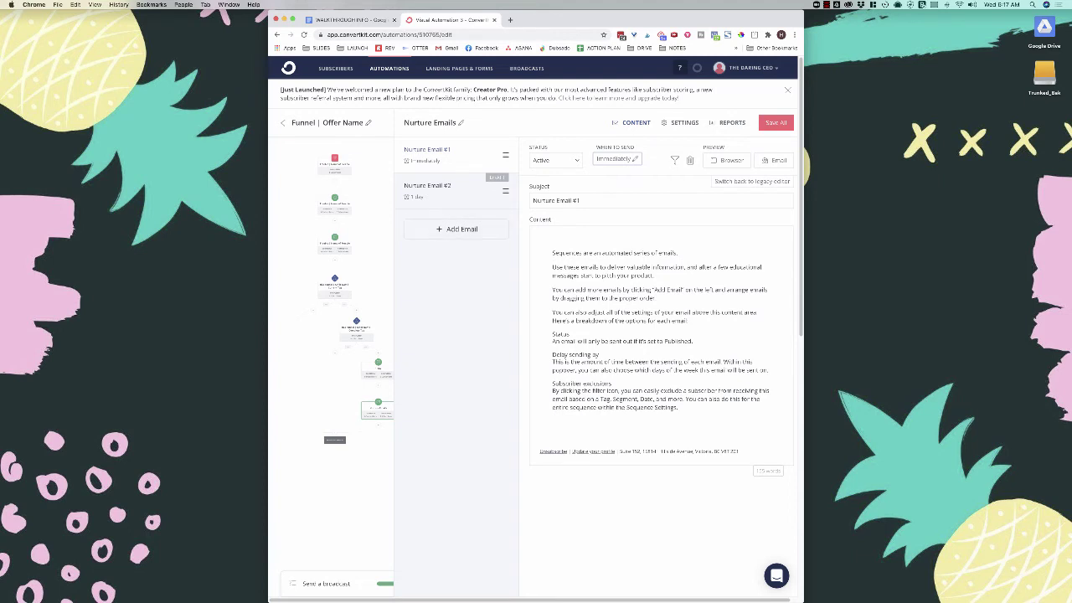
Set Nurture Email #2's status to Active and save the whole sequence.
{"action": "left_click", "coordinate": [436, 187]}
{"action": "left_click", "coordinate": [549, 160]}
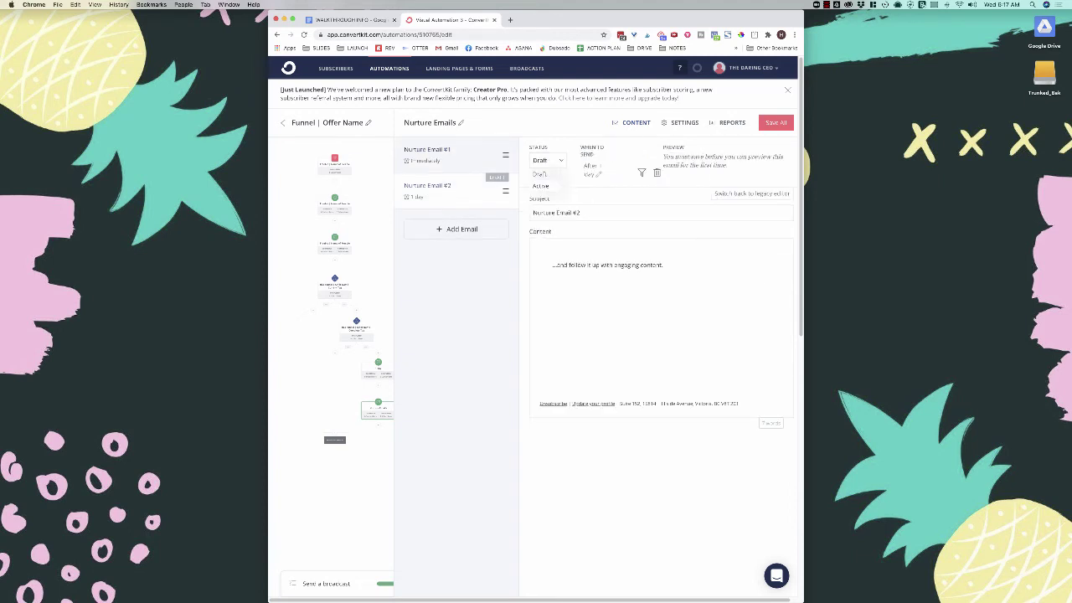
{"action": "left_click", "coordinate": [549, 160]}
{"action": "left_click", "coordinate": [549, 160]}
{"action": "left_click", "coordinate": [542, 187]}
{"action": "left_click", "coordinate": [776, 124]}
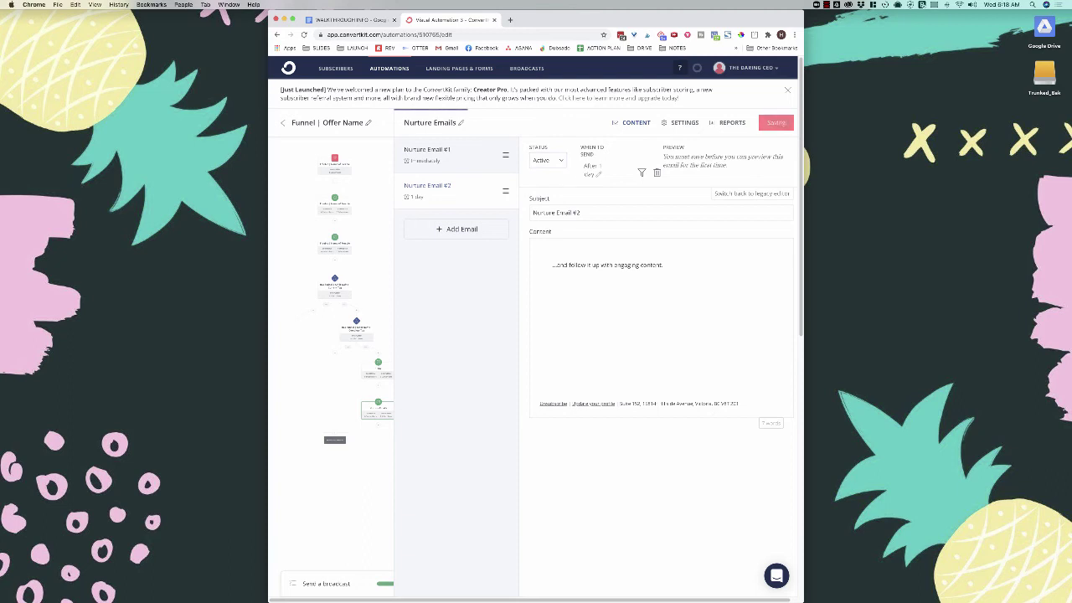
Reopen the Nurture Emails sequence from the automation and set Nurture Email #2 to send 2 days after the last email.
{"action": "scroll", "coordinate": [536, 326], "scroll_direction": "down", "scroll_amount": 6}
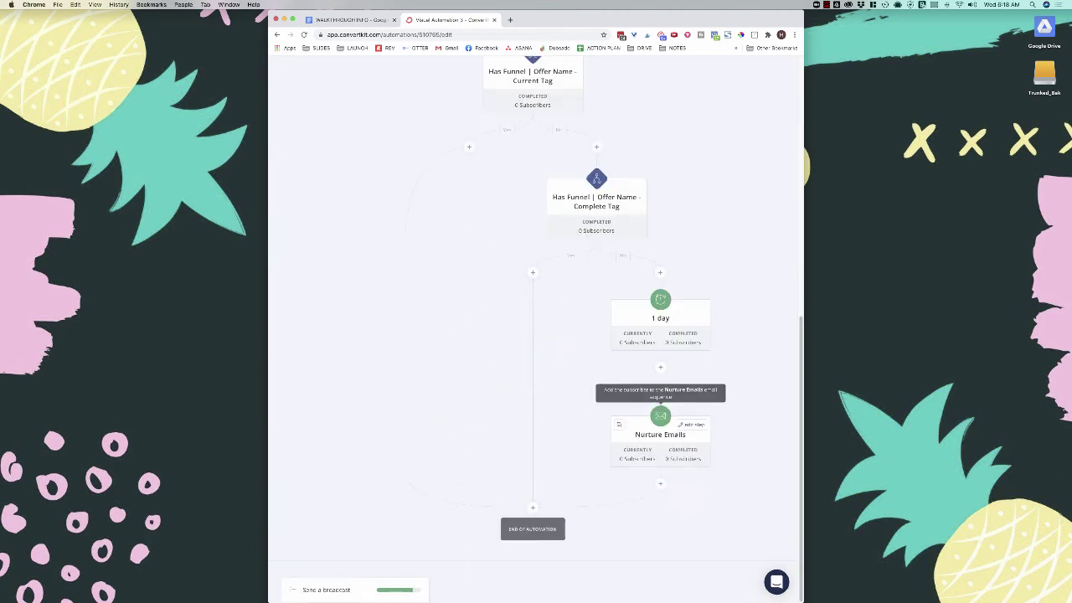
{"action": "left_click", "coordinate": [660, 427]}
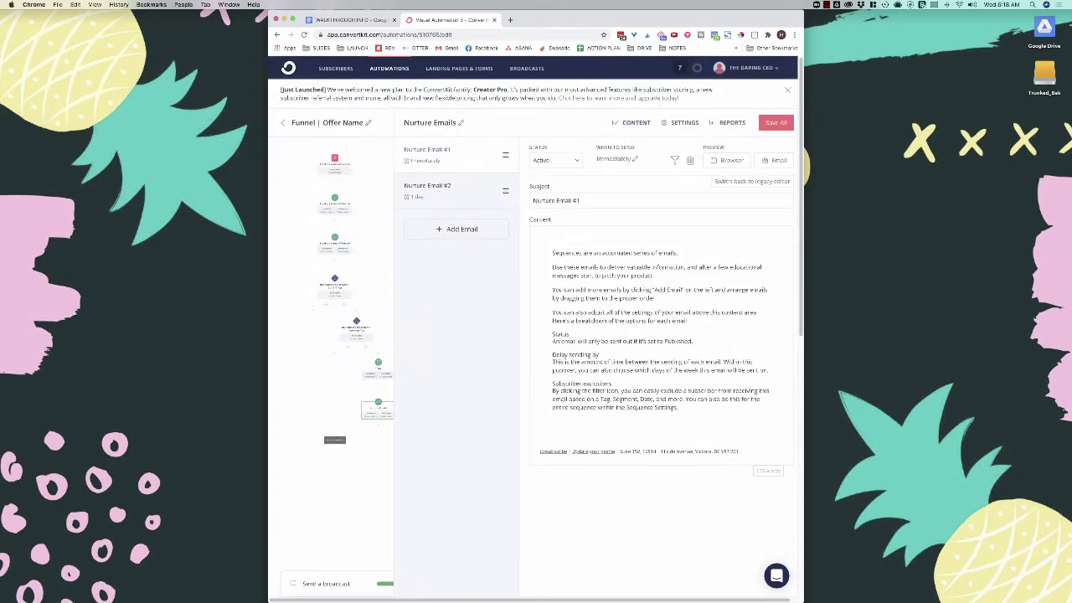
{"action": "left_click", "coordinate": [616, 159]}
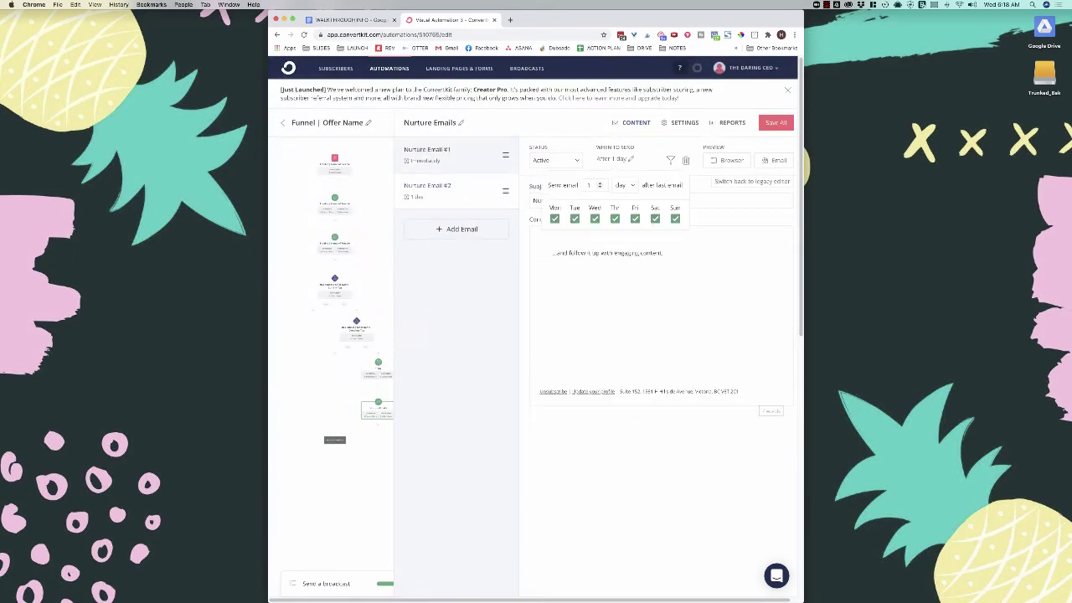
{"action": "double_click", "coordinate": [589, 185]}
{"action": "key", "text": "Return"}
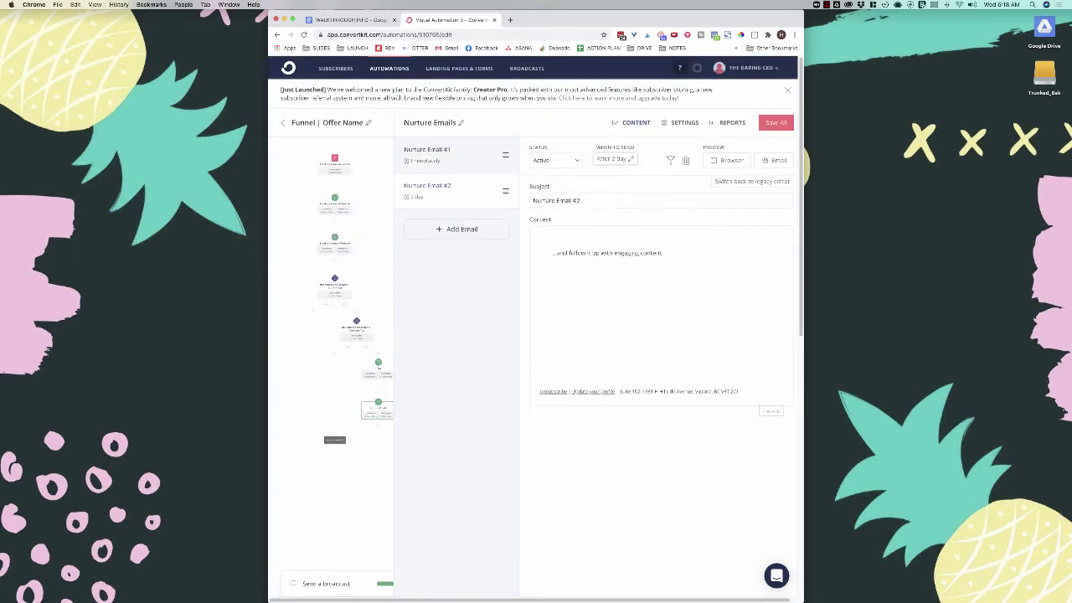
Try excluding Sunday from the sending days of Nurture Email #2.
{"action": "left_click", "coordinate": [616, 160]}
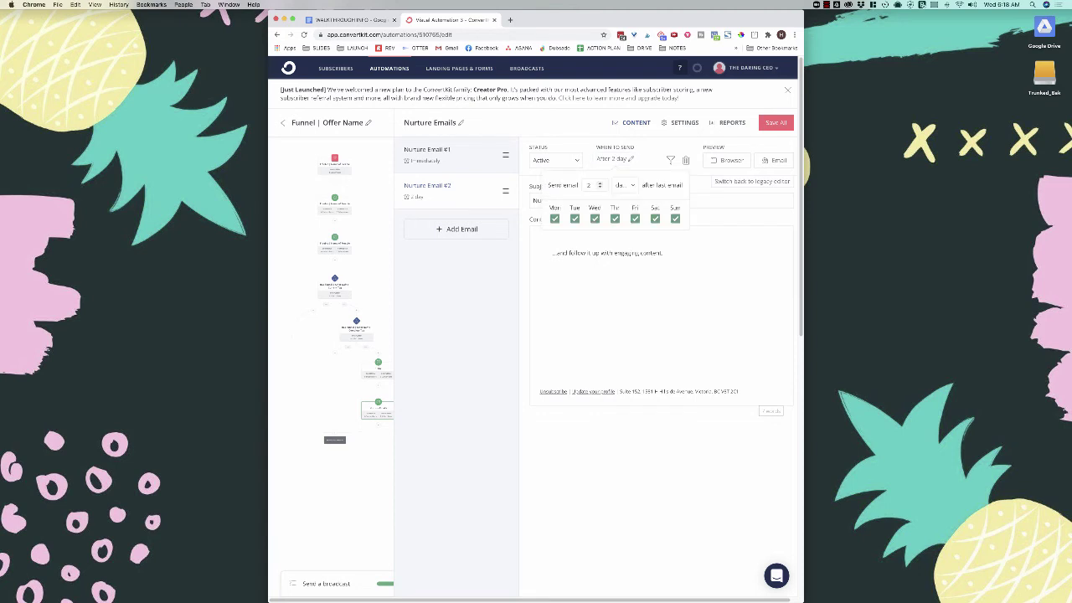
{"action": "left_click", "coordinate": [675, 218]}
{"action": "left_click", "coordinate": [675, 218]}
{"action": "left_click", "coordinate": [616, 159]}
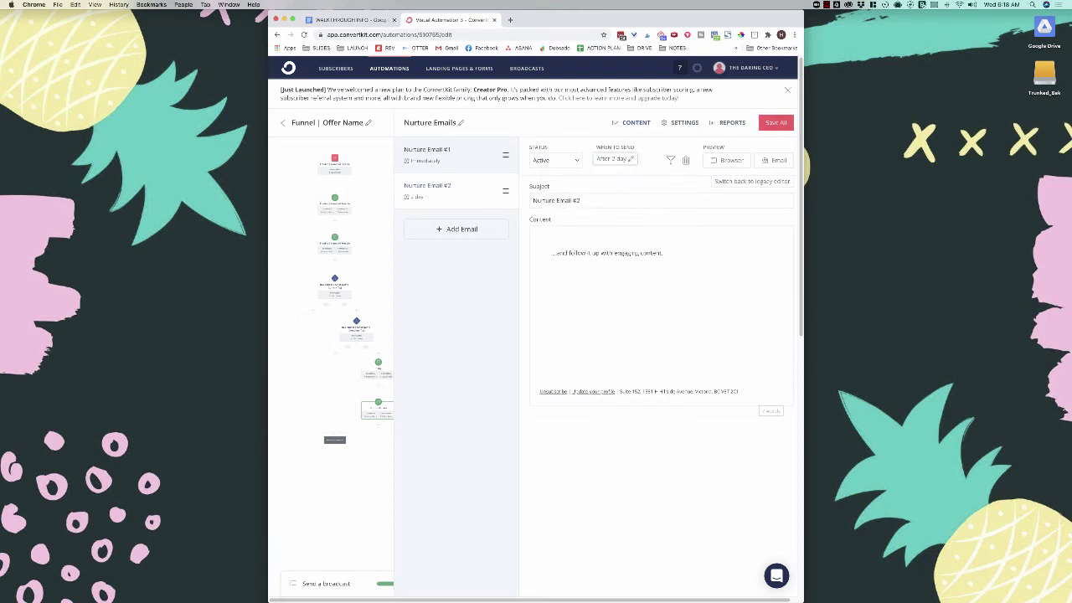
Save the Nurture Emails sequence and add a condition after it for the tag "Offer | Name of Offer".
{"action": "left_click", "coordinate": [775, 123]}
{"action": "scroll", "coordinate": [530, 171], "scroll_direction": "down", "scroll_amount": 10}
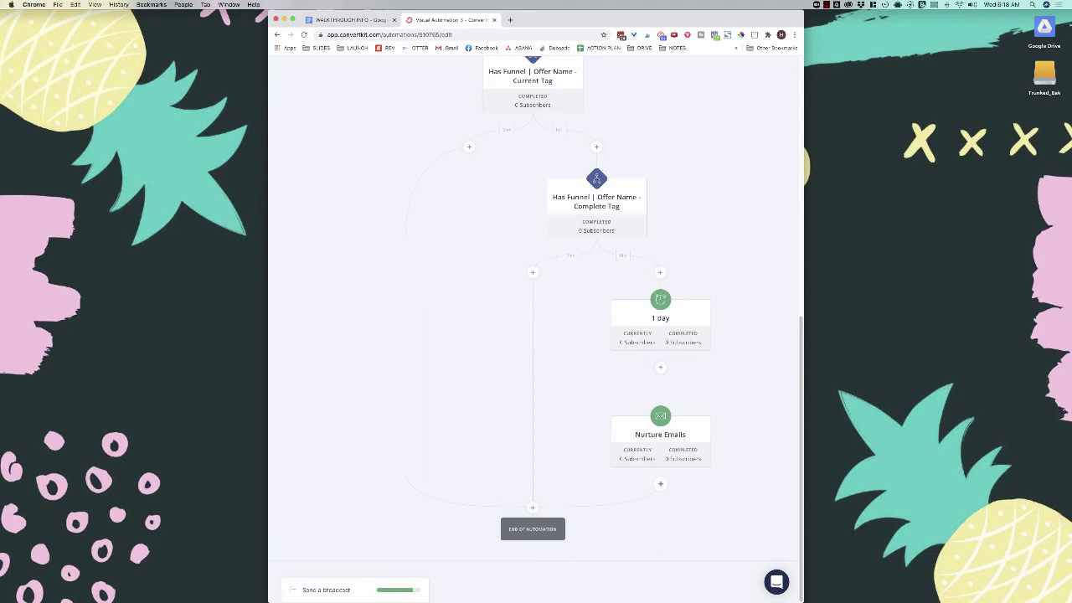
{"action": "left_click", "coordinate": [660, 484]}
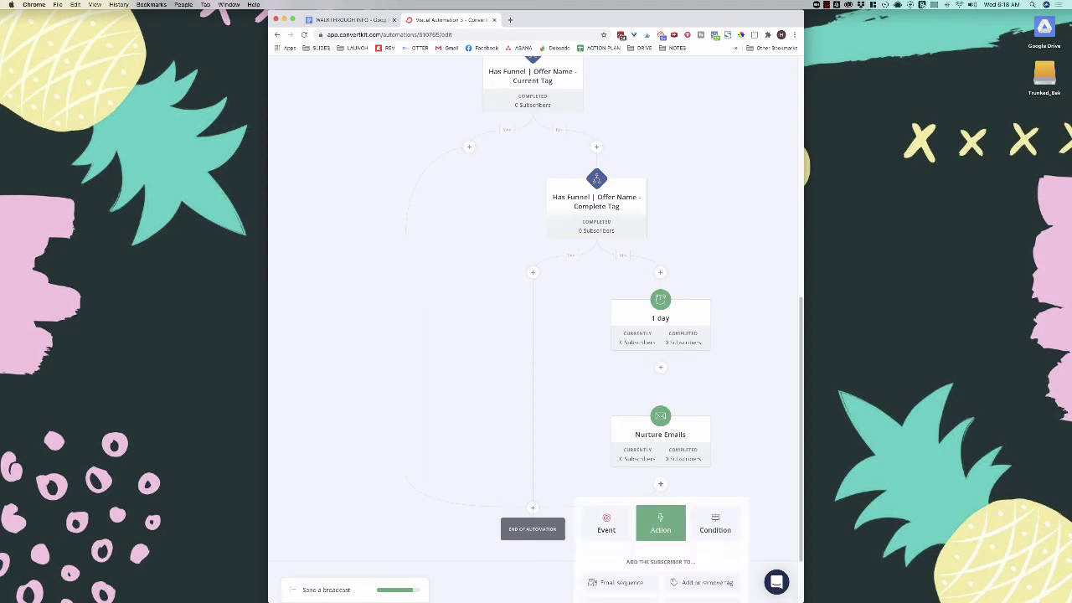
{"action": "scroll", "coordinate": [660, 484], "scroll_direction": "down", "scroll_amount": 2}
{"action": "left_click", "coordinate": [715, 439]}
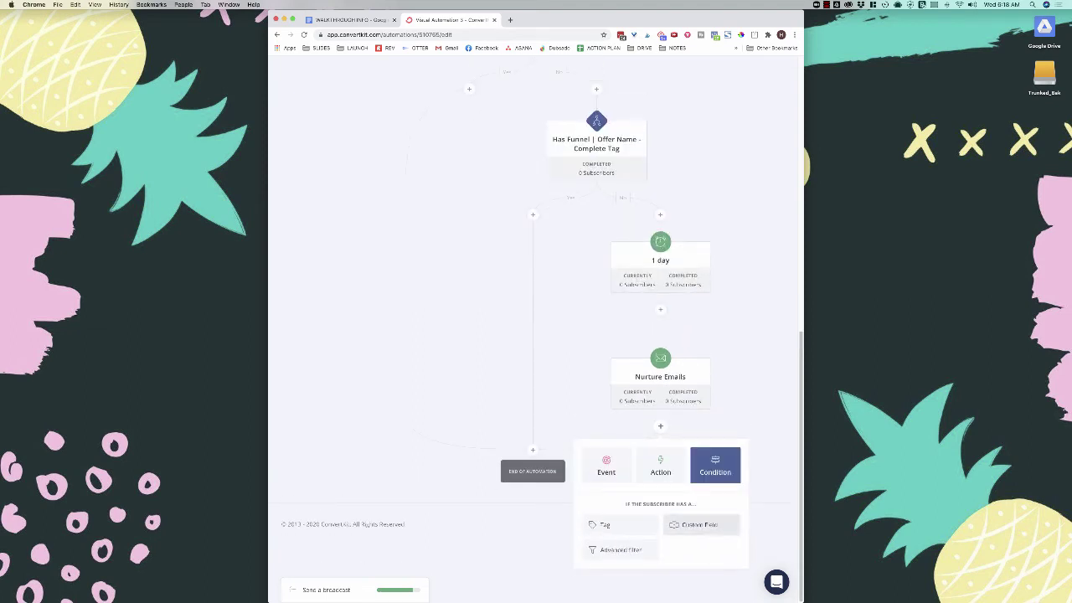
{"action": "left_click", "coordinate": [599, 524]}
{"action": "left_click", "coordinate": [661, 526]}
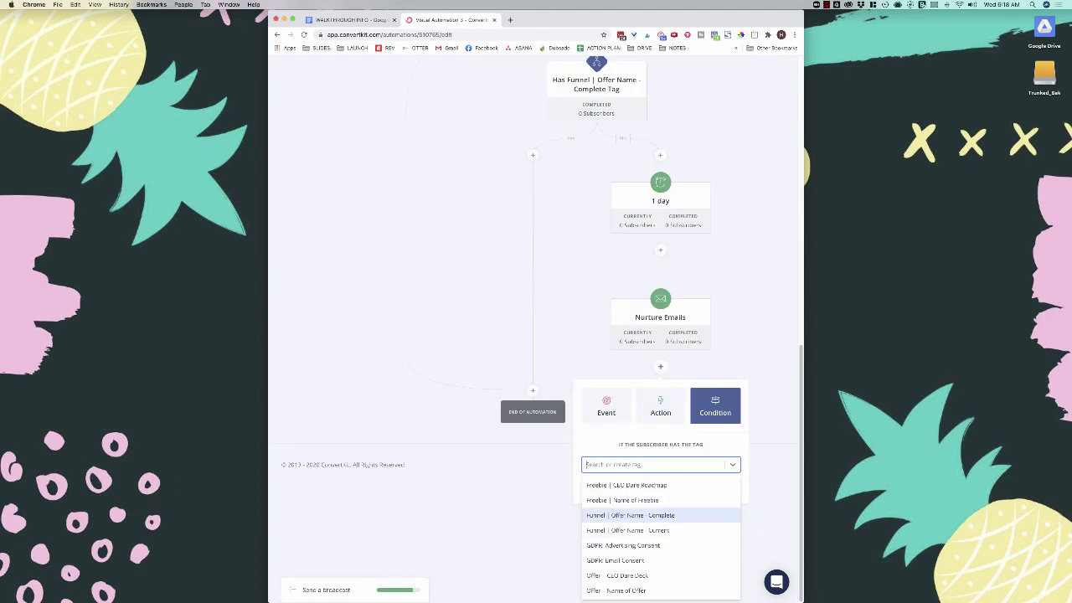
{"action": "left_click", "coordinate": [619, 590]}
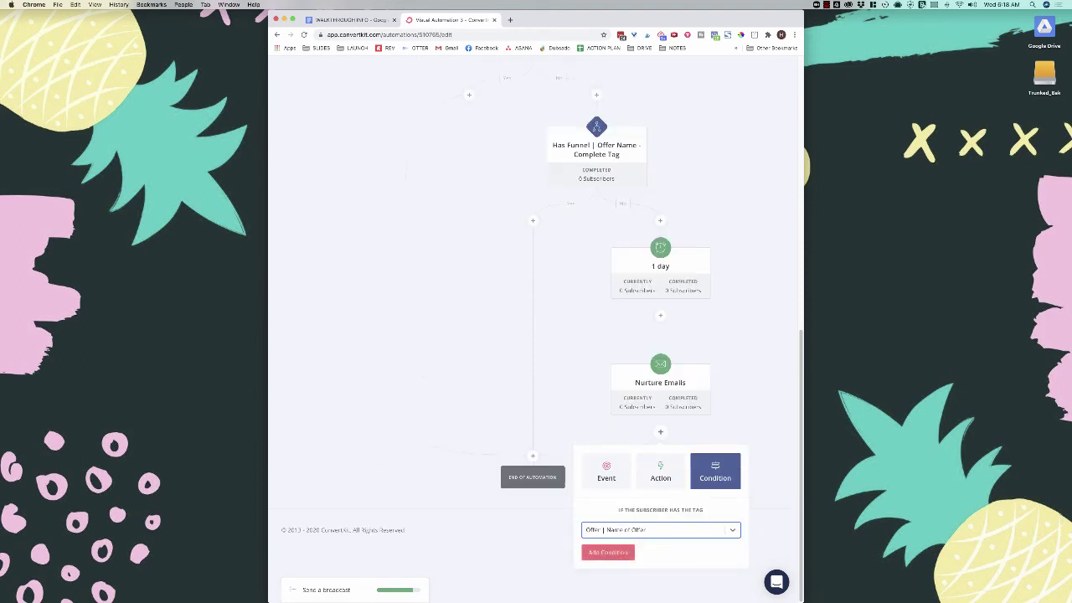
{"action": "left_click", "coordinate": [615, 556]}
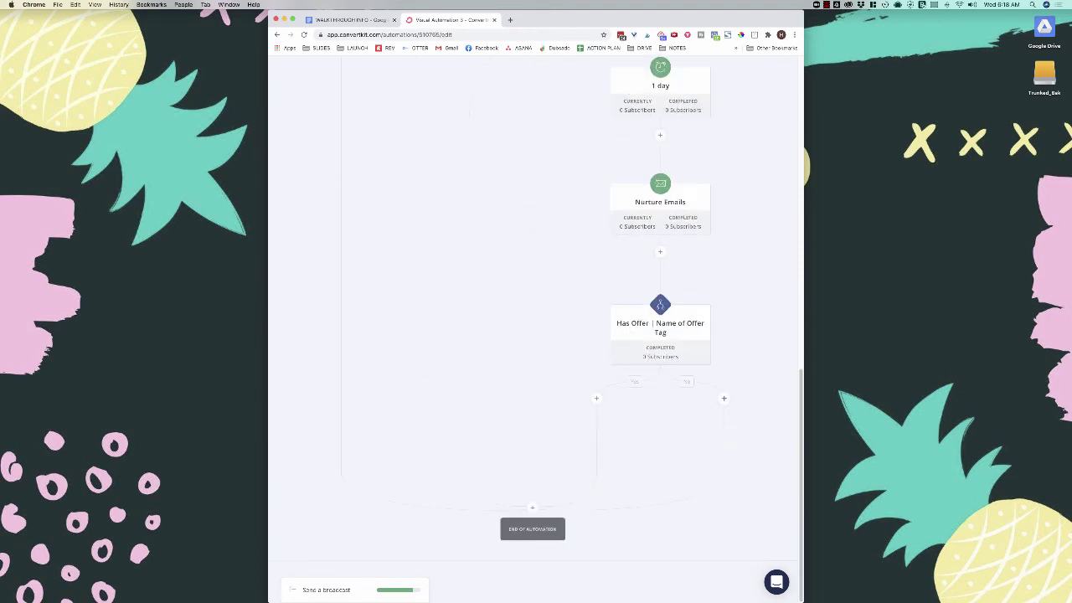
Add a 1-day delay on the No branch of the "Offer | Name of Offer" tag condition.
{"action": "left_click", "coordinate": [724, 397]}
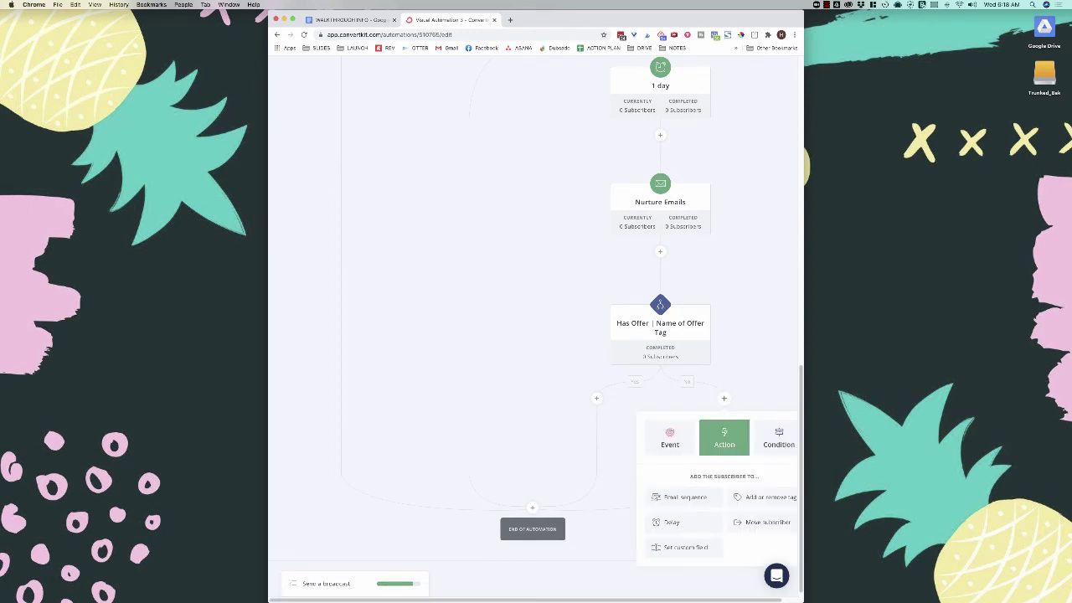
{"action": "left_click", "coordinate": [672, 522]}
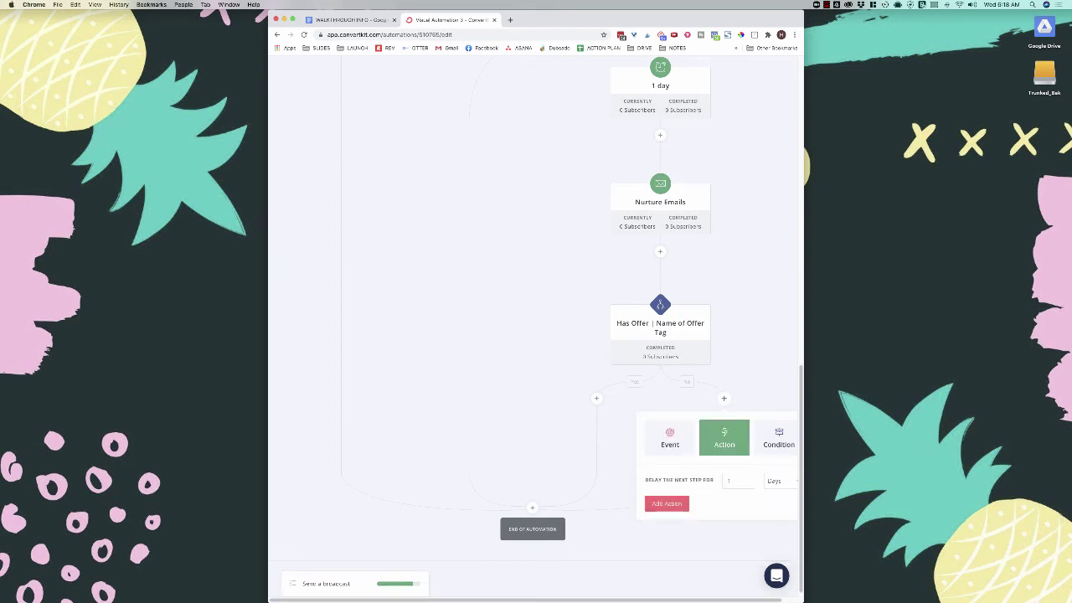
{"action": "left_click", "coordinate": [668, 504]}
Create a new email sequence named "Offer Name | Sales Emails" after the 1-day delay on the No branch.
{"action": "left_click", "coordinate": [724, 483]}
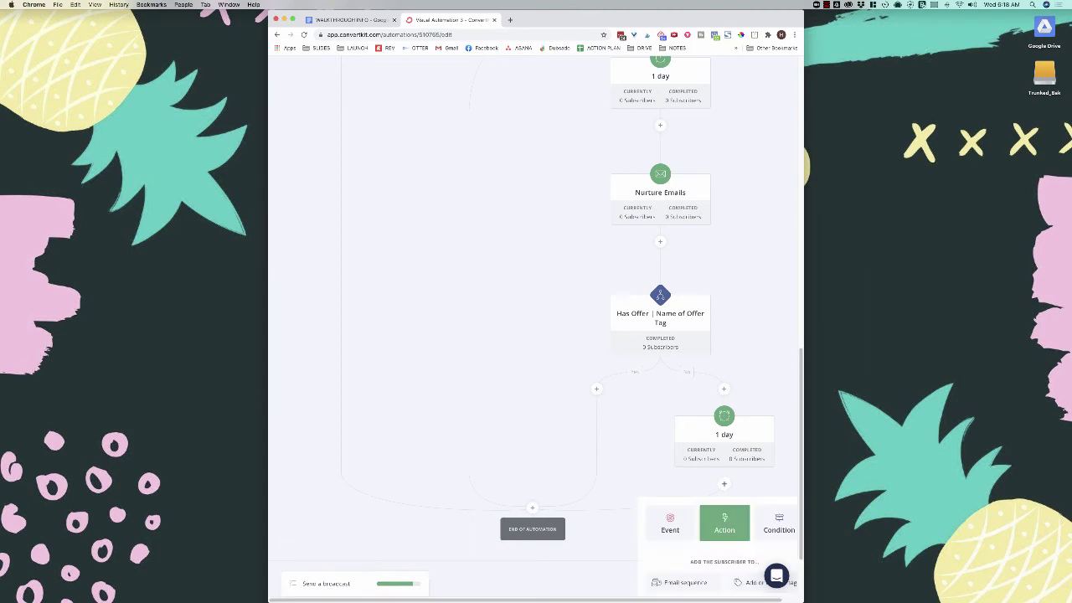
{"action": "left_click", "coordinate": [665, 491]}
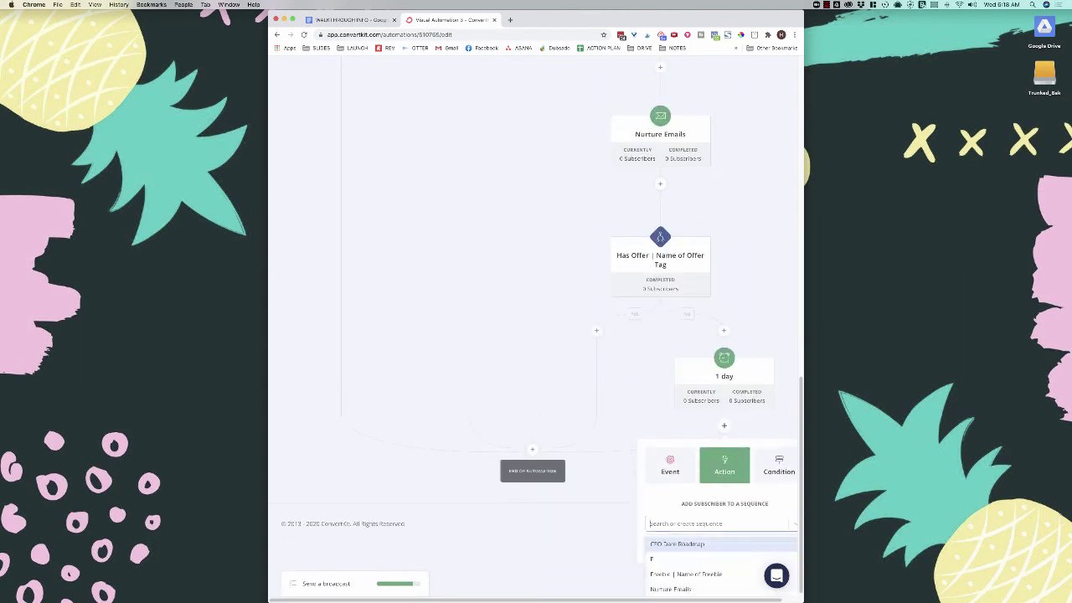
{"action": "type", "text": "Offer Name"}
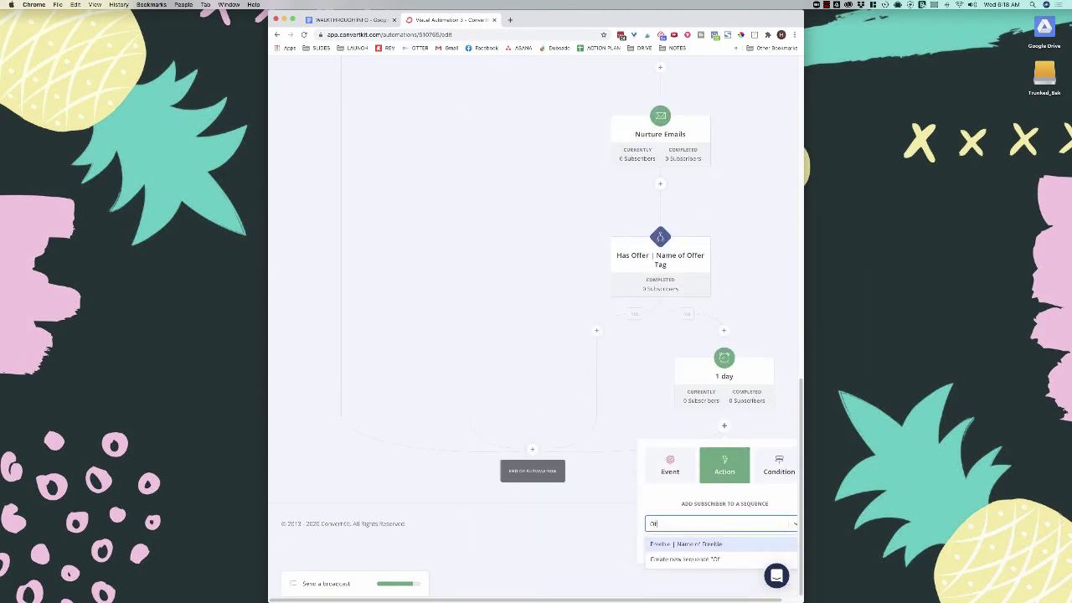
{"action": "type", "text": " | Sales Emails"}
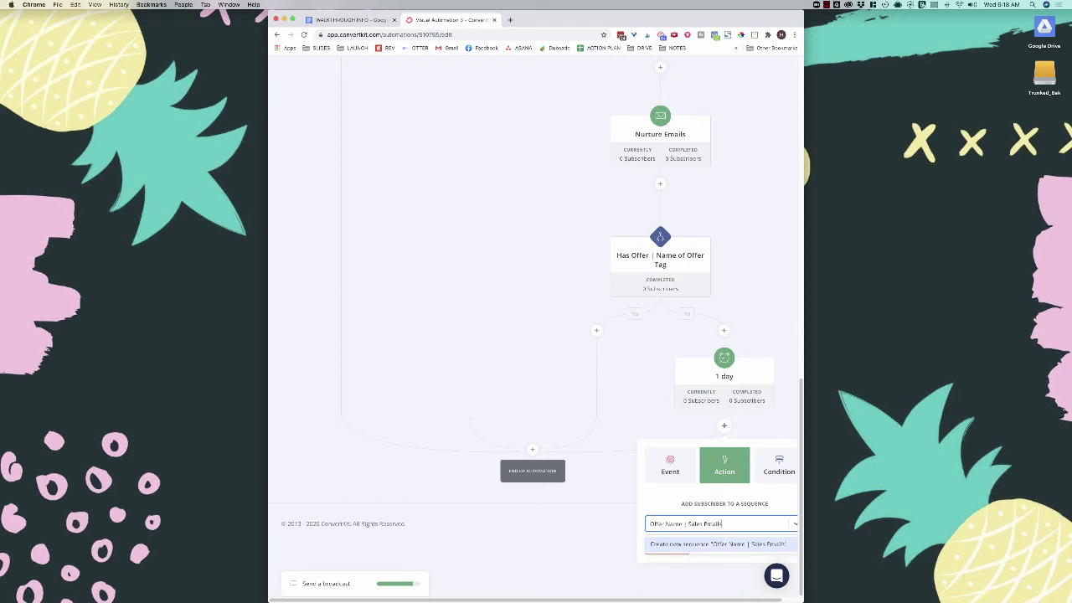
{"action": "key", "text": "Return"}
{"action": "left_click", "coordinate": [674, 551]}
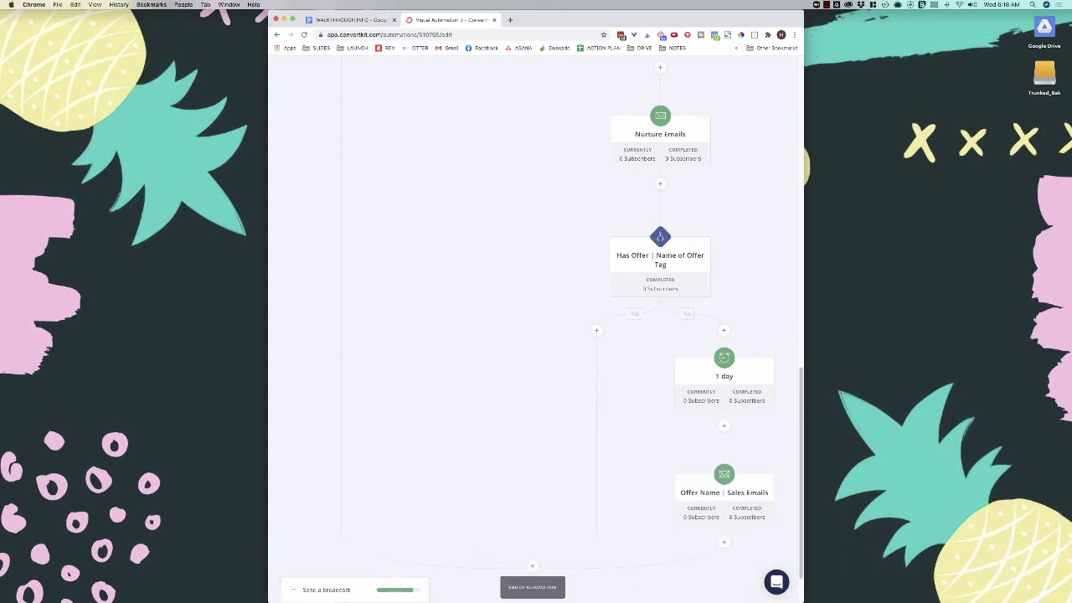
Open the Offer Name | Sales Emails sequence for editing and change its first email's subject to "Sales Email #1".
{"action": "scroll", "coordinate": [694, 255], "scroll_direction": "down", "scroll_amount": 2}
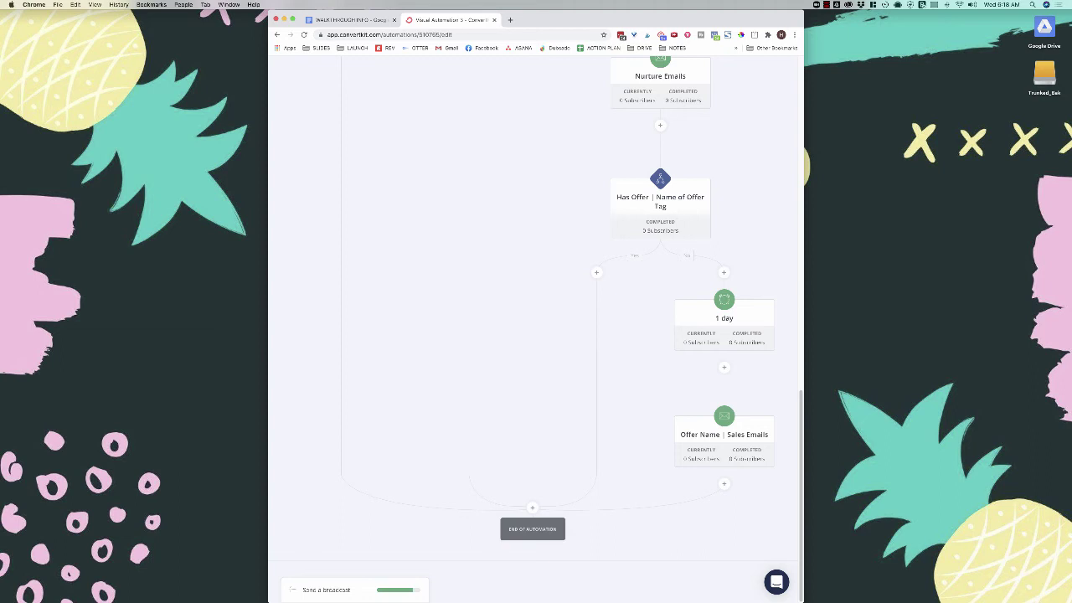
{"action": "scroll", "coordinate": [693, 256], "scroll_direction": "up", "scroll_amount": 1}
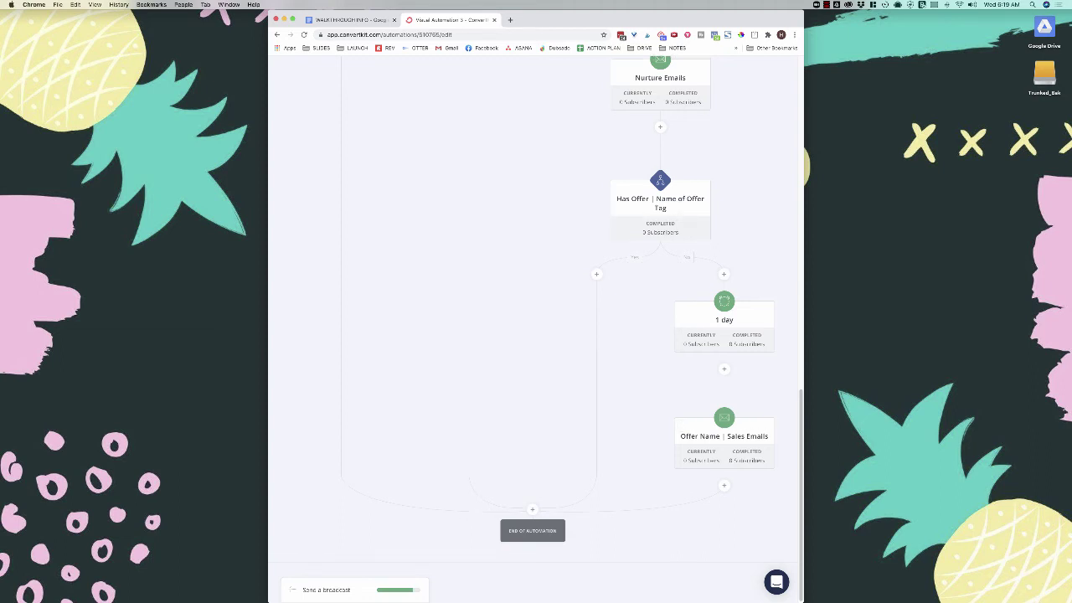
{"action": "left_click", "coordinate": [730, 452]}
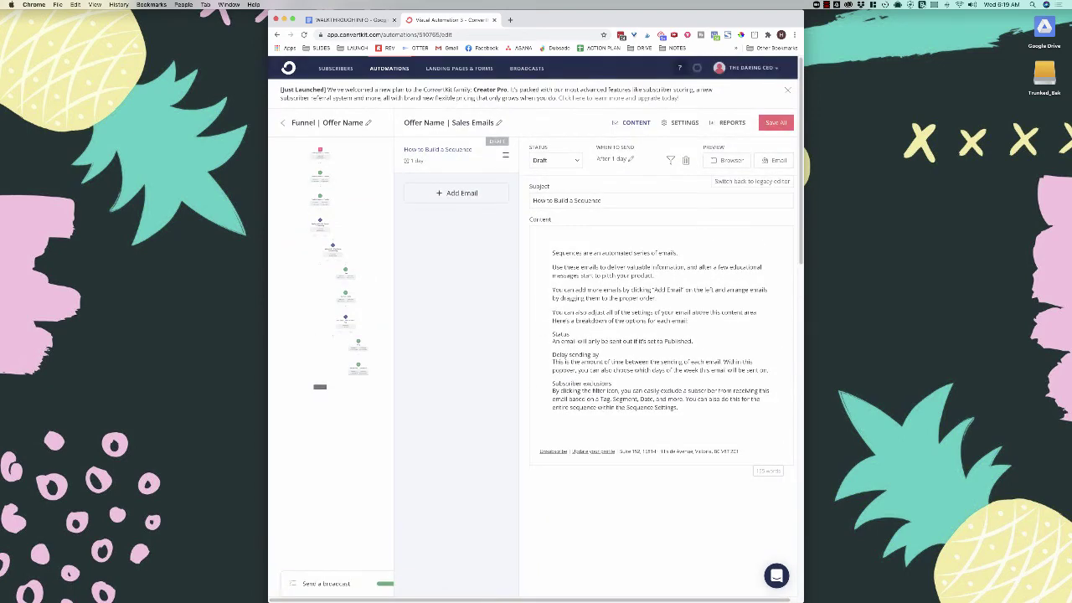
{"action": "triple_click", "coordinate": [588, 201]}
{"action": "type", "text": "Sales Email #1"}
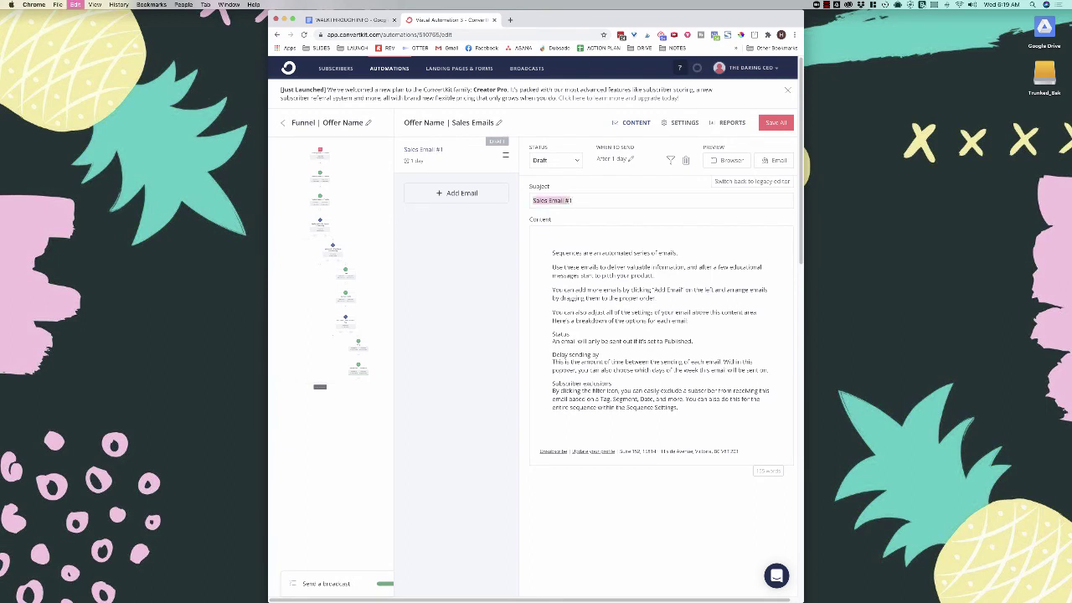
Add a second email to the sales sequence with the subject "Sales Email #2".
{"action": "left_click", "coordinate": [461, 192]}
{"action": "triple_click", "coordinate": [571, 213]}
{"action": "type", "text": "Sales Email #1"}
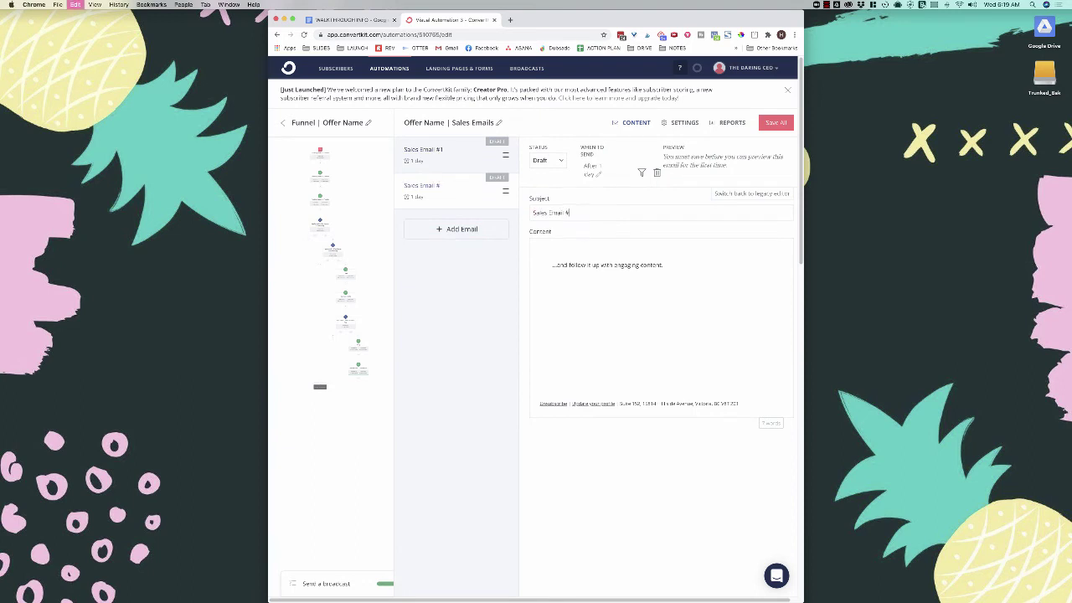
{"action": "key", "text": "BackSpace"}
{"action": "type", "text": "2"}
Set Sales Email #1's status to Active and its sending delay to 0 days.
{"action": "left_click", "coordinate": [423, 151]}
{"action": "left_click", "coordinate": [553, 160]}
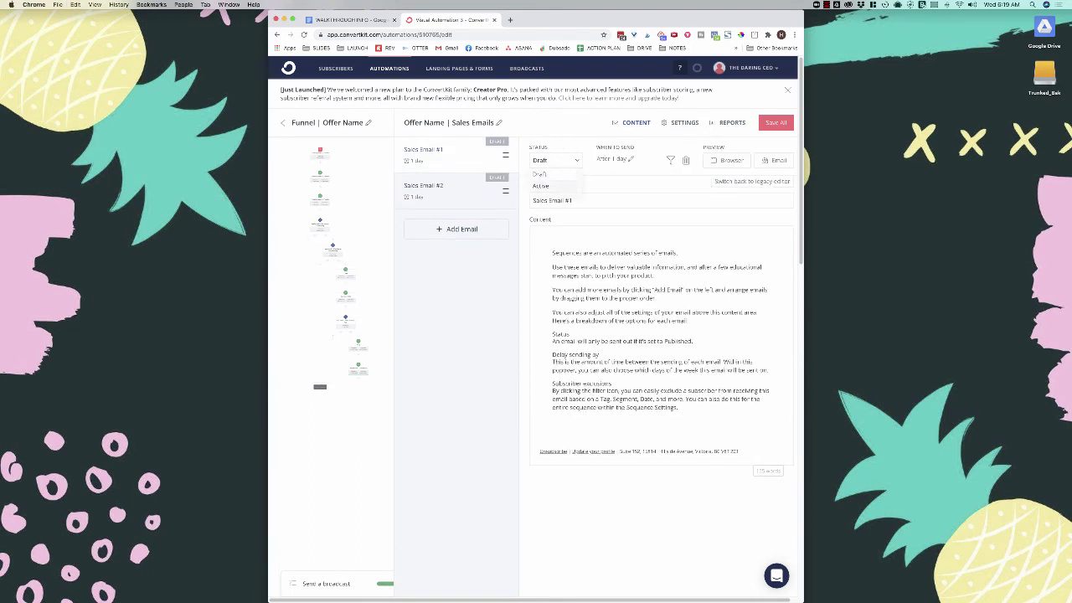
{"action": "left_click", "coordinate": [540, 185]}
{"action": "left_click", "coordinate": [614, 158]}
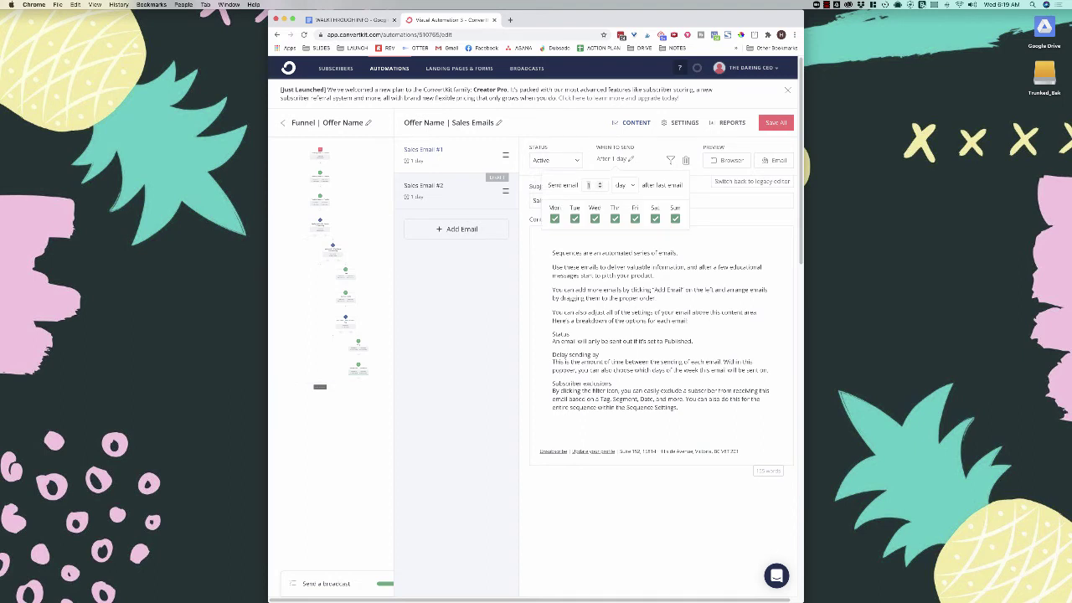
{"action": "type", "text": "0"}
{"action": "key", "text": "Return"}
Set Sales Email #2's status to Active, keep its 1-day sending delay, and save the whole sequence.
{"action": "left_click", "coordinate": [424, 186]}
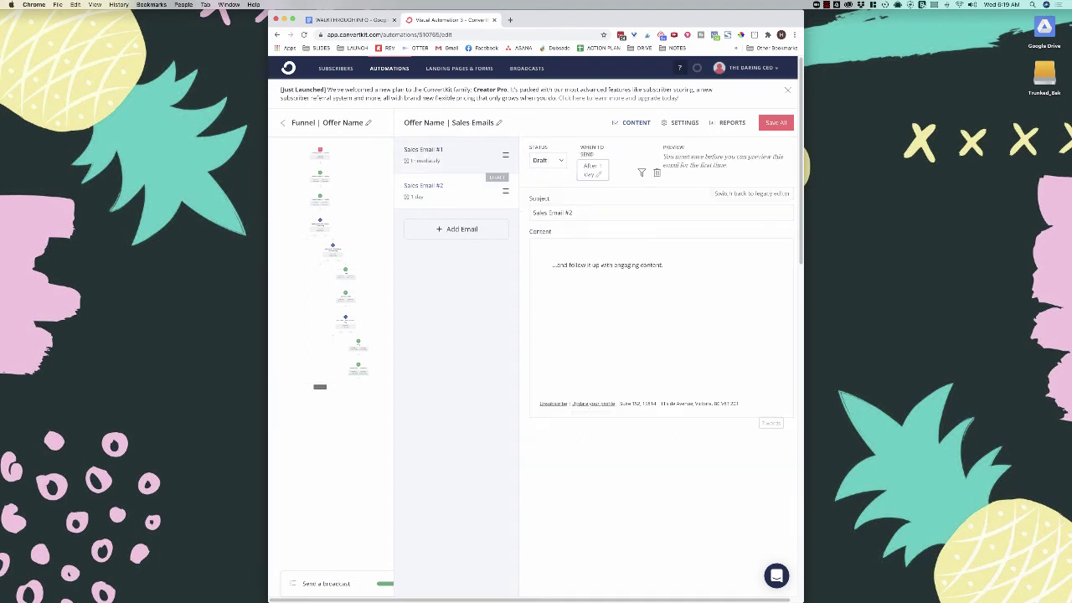
{"action": "left_click", "coordinate": [552, 160]}
{"action": "left_click", "coordinate": [541, 186]}
{"action": "left_click", "coordinate": [593, 170]}
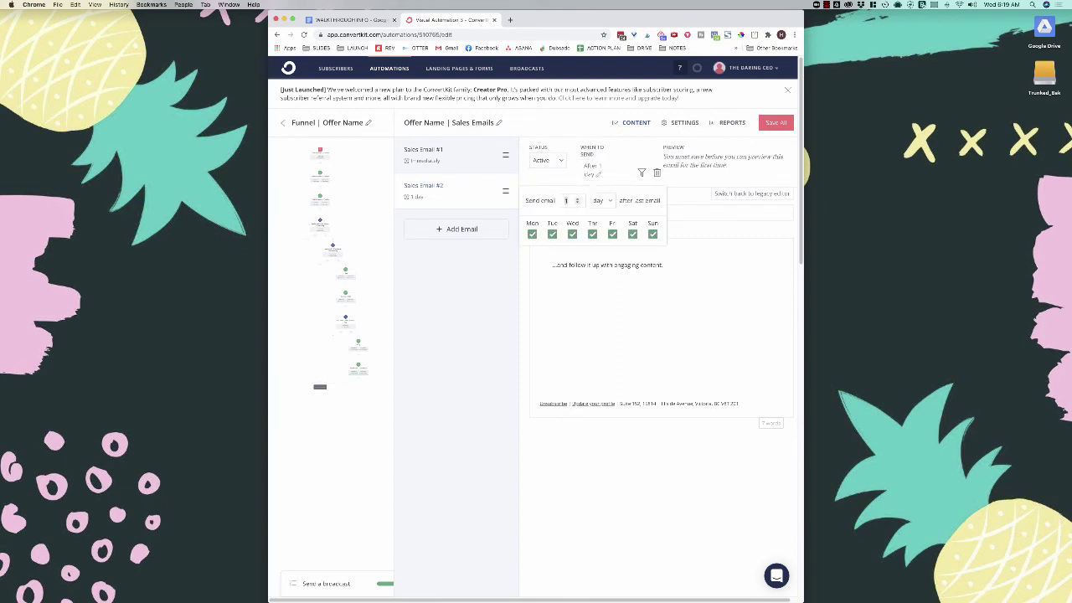
{"action": "key", "text": "Return"}
{"action": "left_click", "coordinate": [776, 123]}
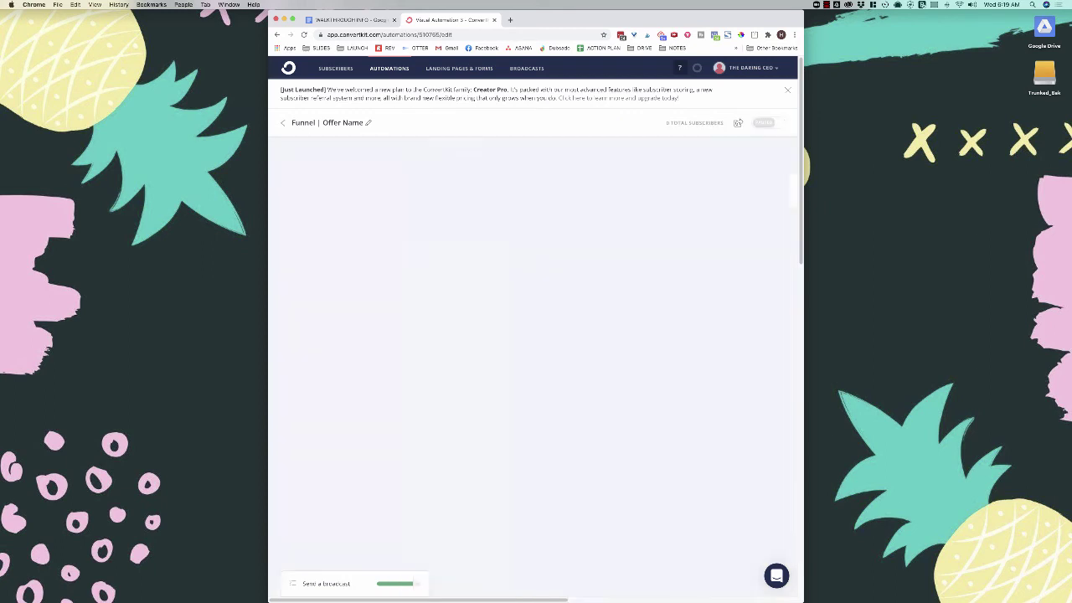
Add an action after the Sales Emails sequence that applies the tag "Funnel | Offer Name - Complete".
{"action": "scroll", "coordinate": [536, 335], "scroll_direction": "down", "scroll_amount": 10}
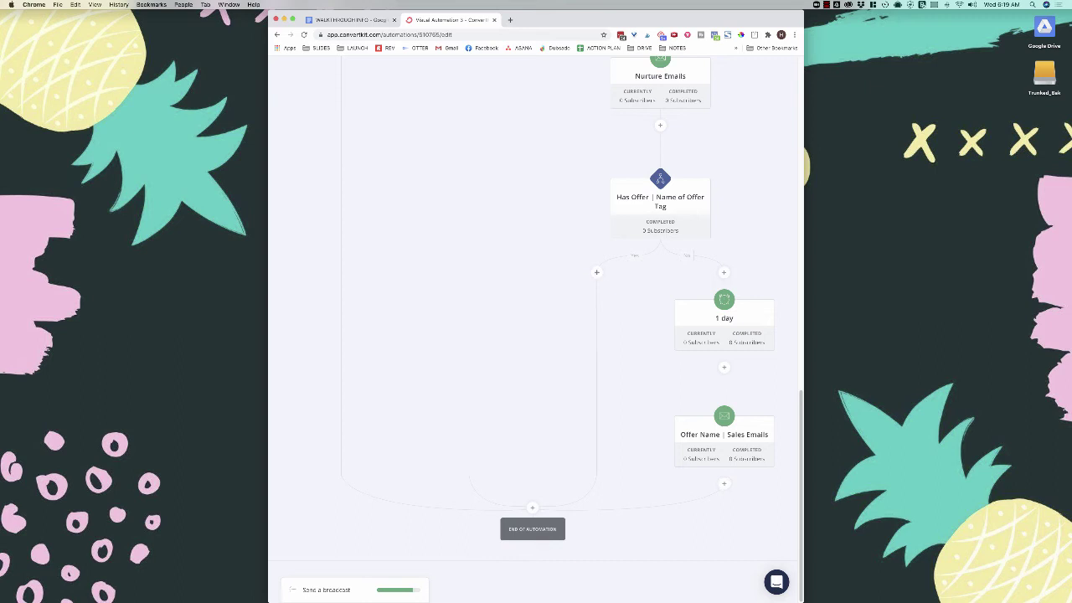
{"action": "left_click", "coordinate": [724, 484]}
{"action": "scroll", "coordinate": [678, 517], "scroll_direction": "down", "scroll_amount": 3}
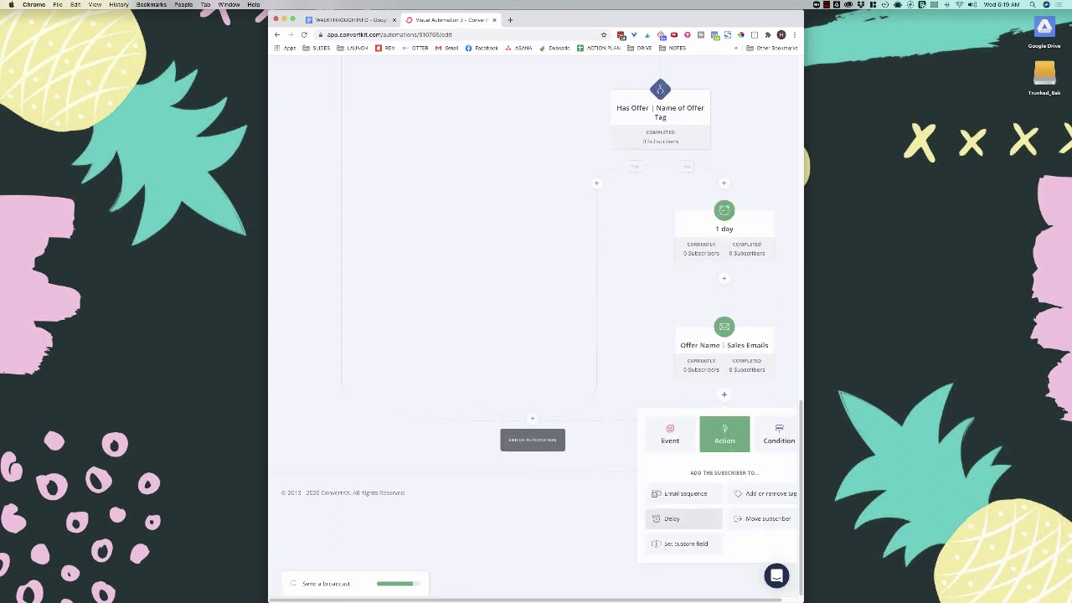
{"action": "left_click", "coordinate": [759, 494]}
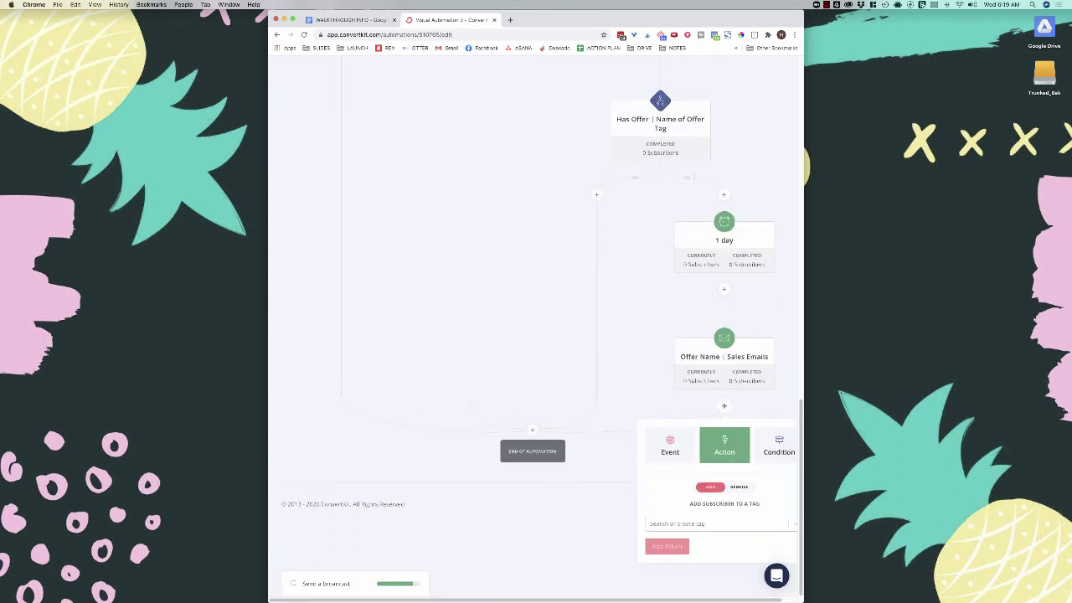
{"action": "left_click", "coordinate": [713, 523]}
{"action": "type", "text": "comp"}
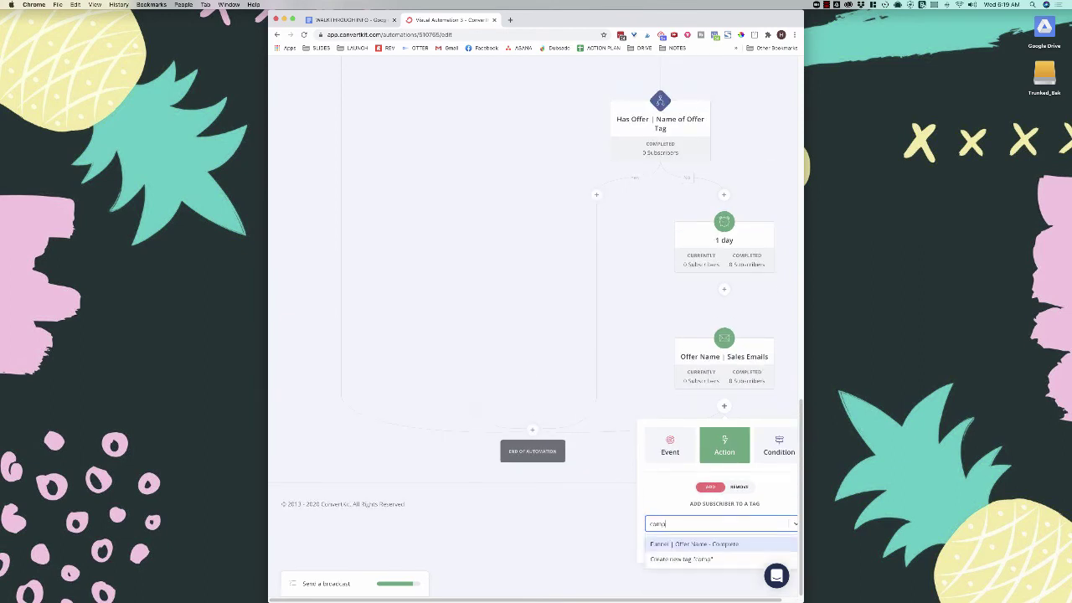
{"action": "type", "text": "lete"}
{"action": "left_click", "coordinate": [694, 544]}
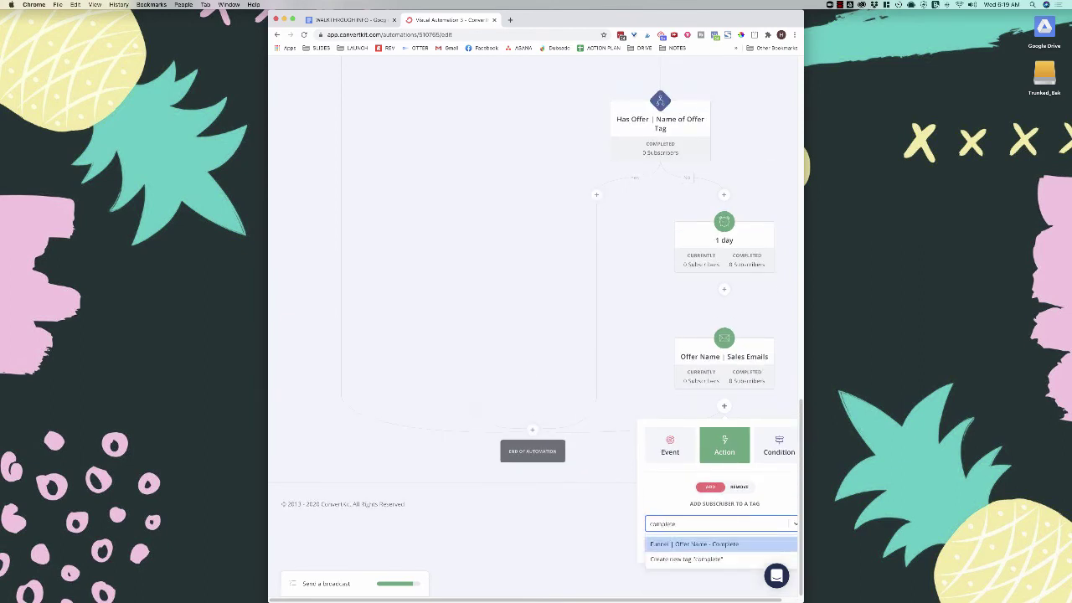
{"action": "left_click", "coordinate": [667, 546]}
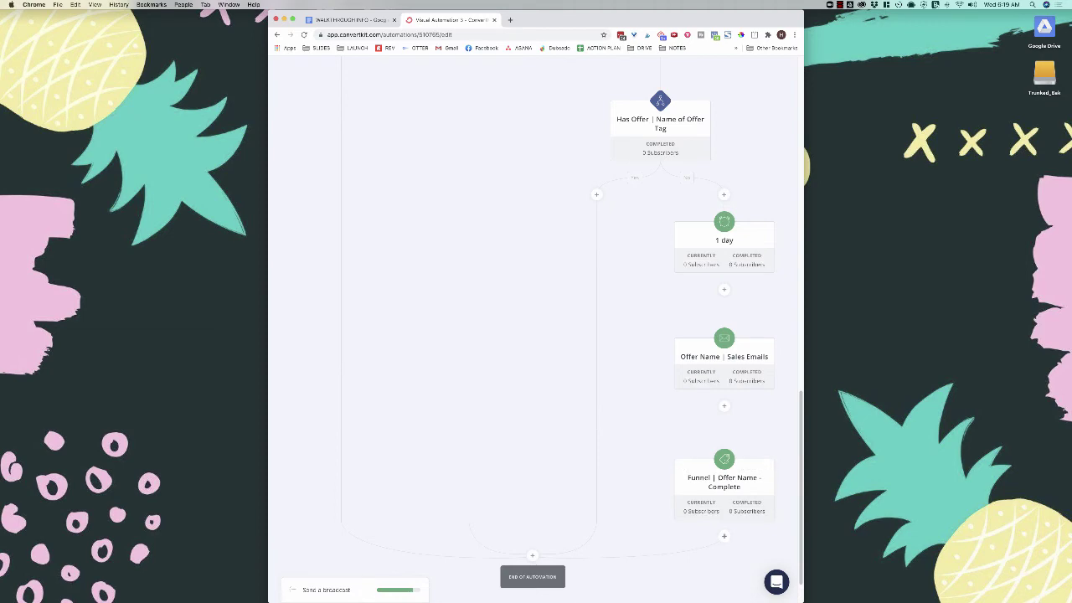
Add an action after the Complete tag that removes the tag "Funnel | Offer Name - Current" from the subscriber.
{"action": "left_click", "coordinate": [724, 536]}
{"action": "scroll", "coordinate": [724, 535], "scroll_direction": "down", "scroll_amount": 3}
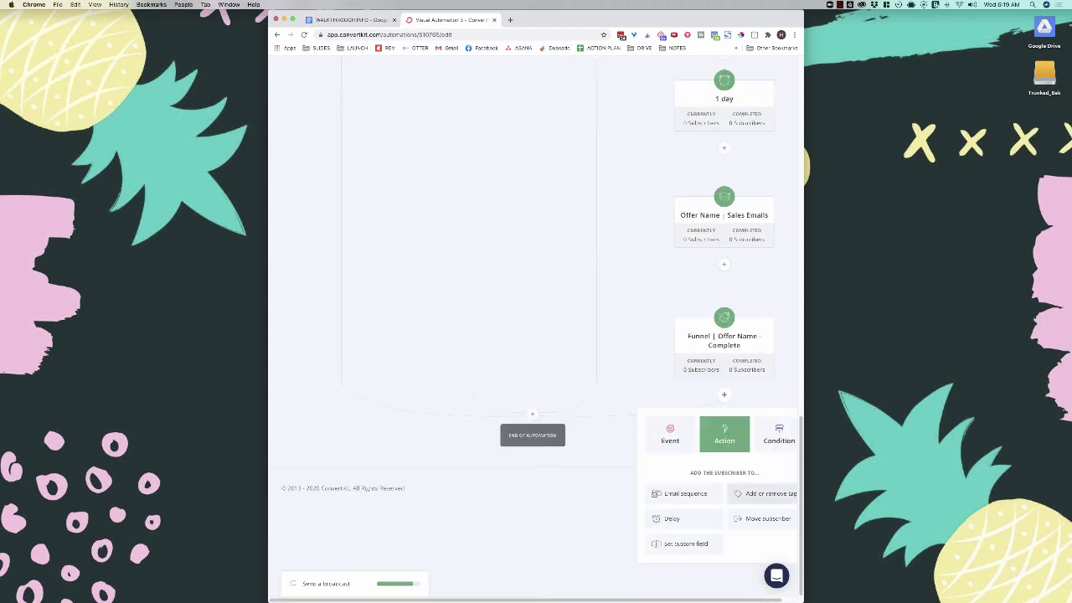
{"action": "left_click", "coordinate": [763, 493]}
{"action": "left_click", "coordinate": [738, 486]}
{"action": "left_click", "coordinate": [703, 524]}
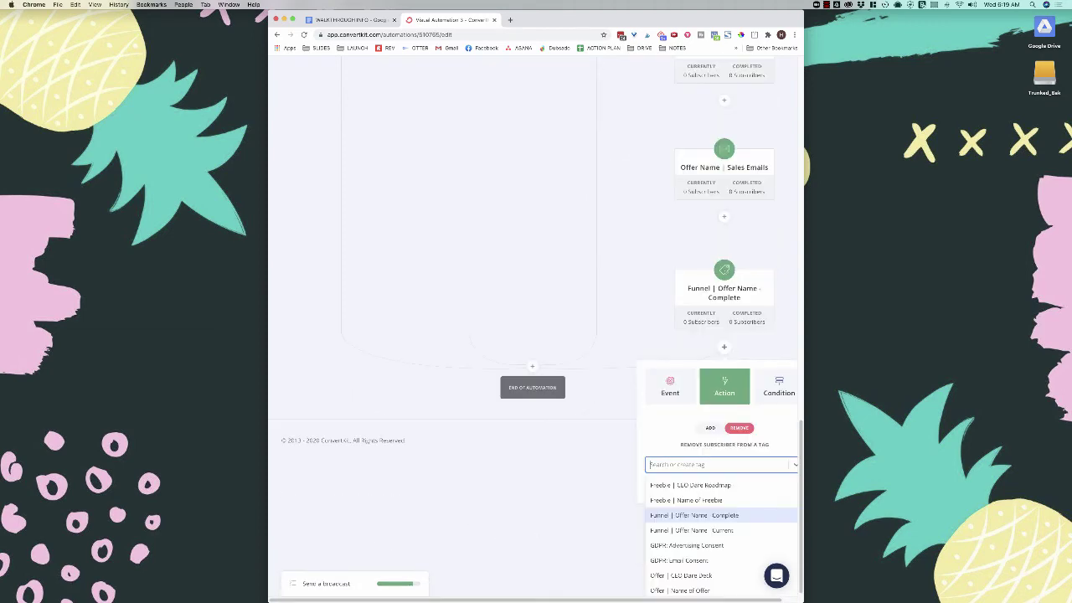
{"action": "type", "text": "curren"}
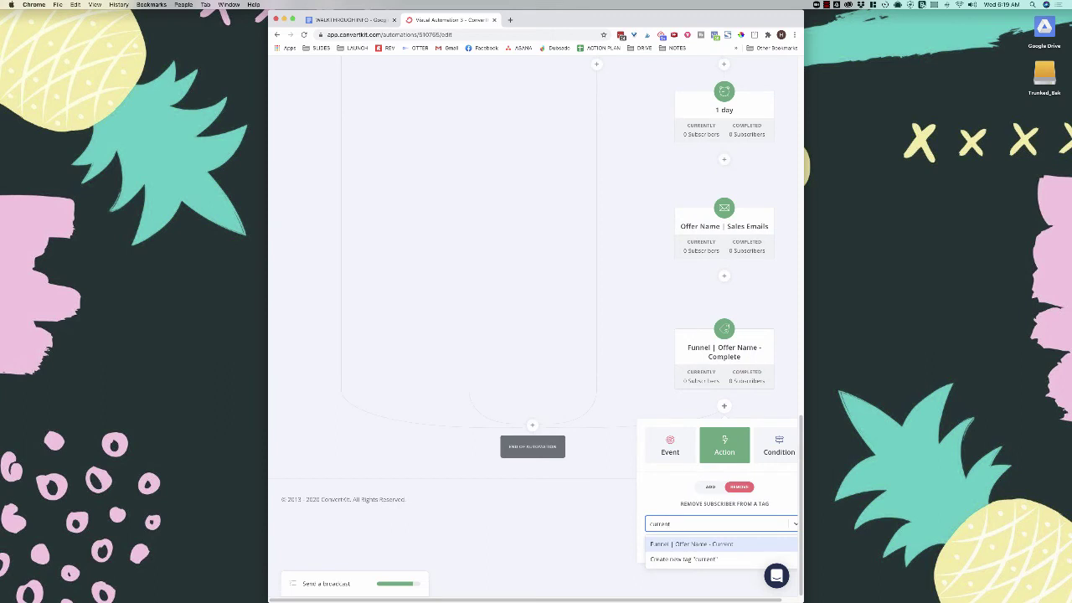
{"action": "type", "text": "t"}
{"action": "key", "text": "Return"}
{"action": "left_click", "coordinate": [666, 546]}
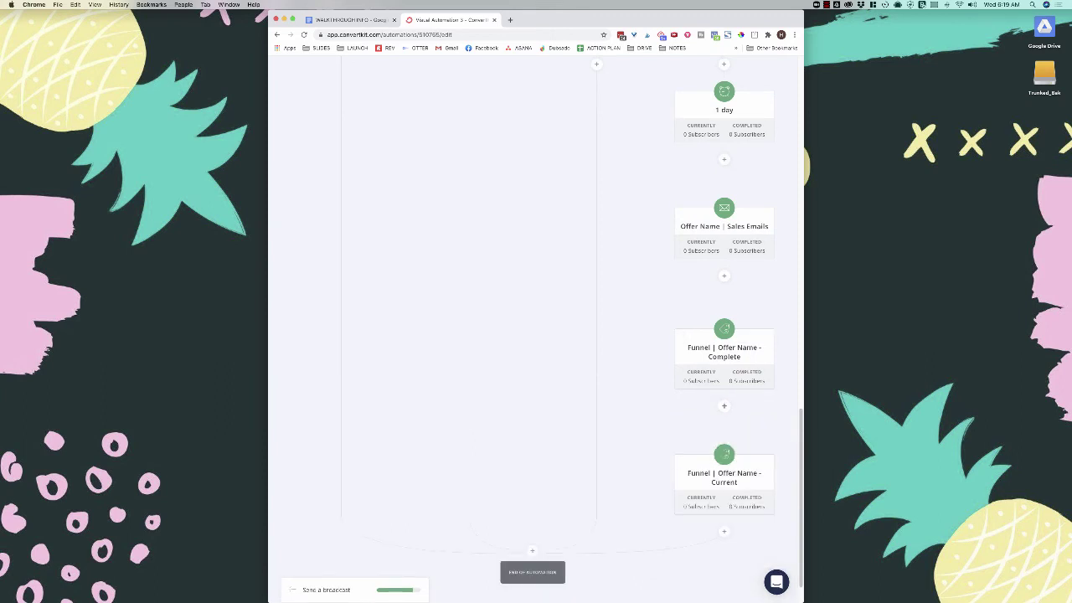
Add an action on the Yes branch of the "Offer | Name of Offer" condition that applies the tag "Funnel | Offer Name - Complete".
{"action": "scroll", "coordinate": [536, 326], "scroll_direction": "up", "scroll_amount": 3}
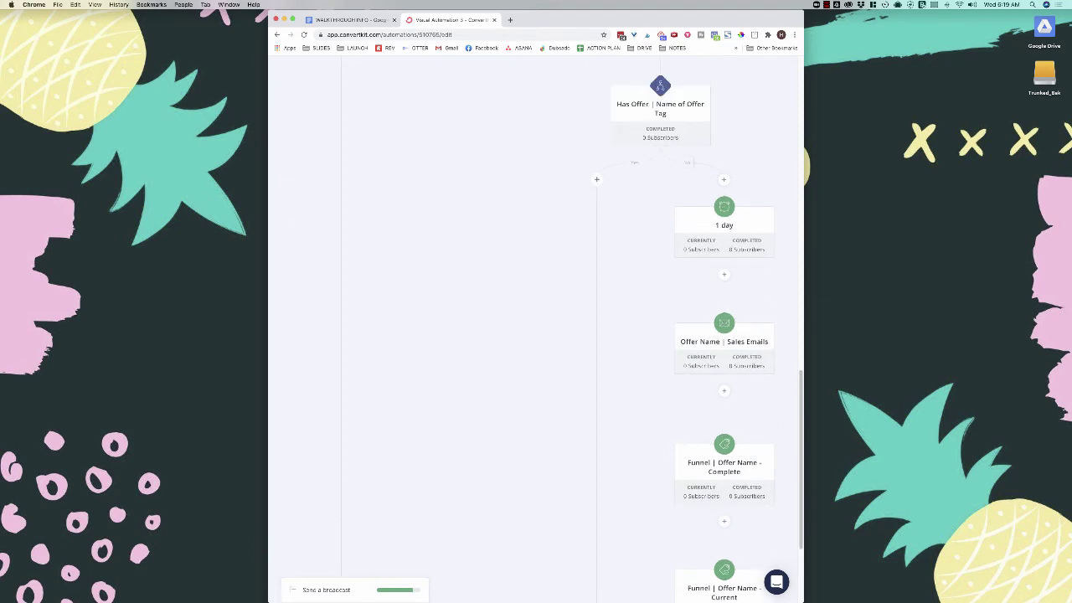
{"action": "left_click", "coordinate": [597, 178]}
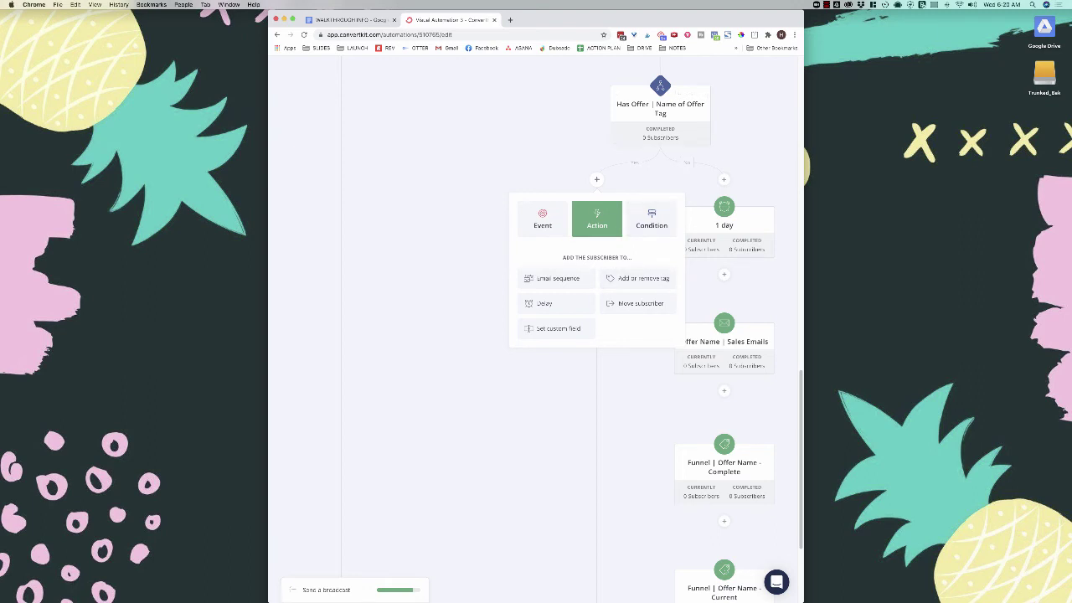
{"action": "left_click", "coordinate": [639, 278]}
{"action": "left_click", "coordinate": [586, 297]}
{"action": "type", "text": "c"}
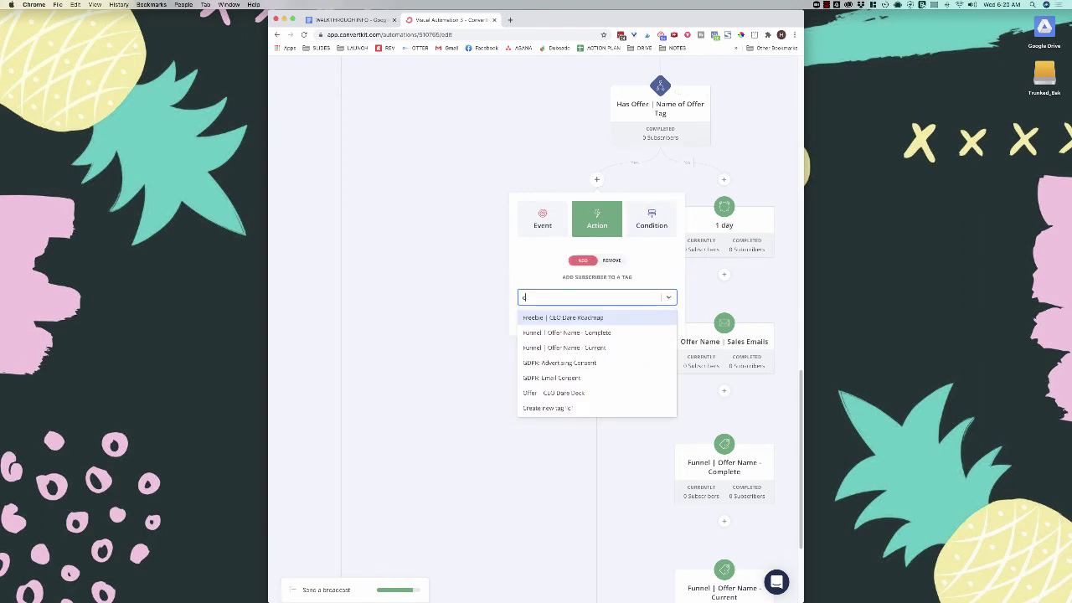
{"action": "type", "text": "omplete"}
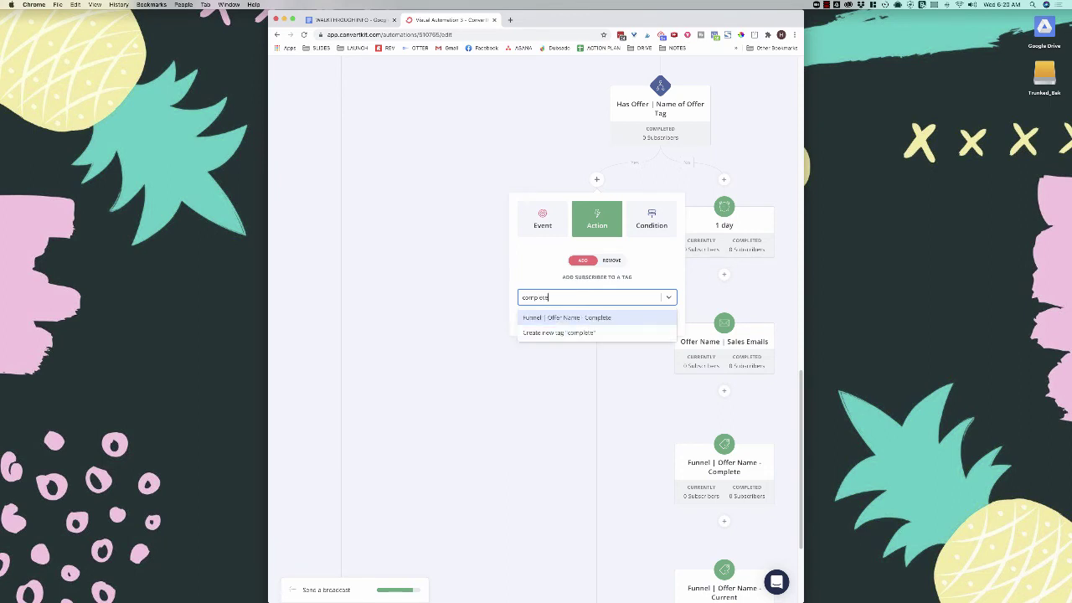
{"action": "key", "text": "Return"}
{"action": "left_click", "coordinate": [550, 321]}
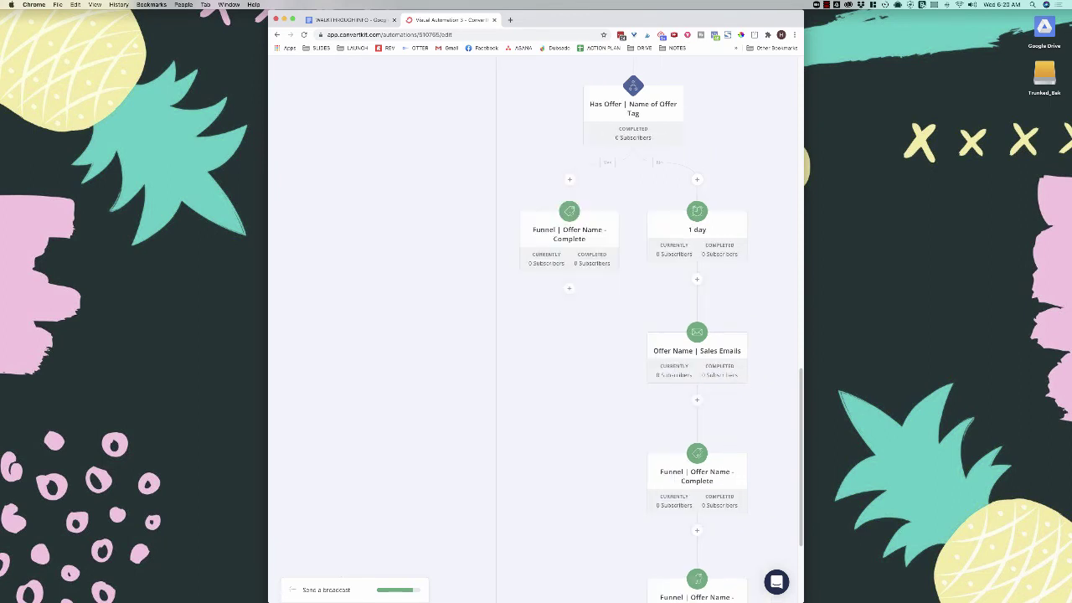
Add an action below the Yes branch's Complete tag that removes the tag "Funnel | Offer Name - Current" from the subscriber.
{"action": "left_click", "coordinate": [569, 288]}
{"action": "left_click", "coordinate": [612, 386]}
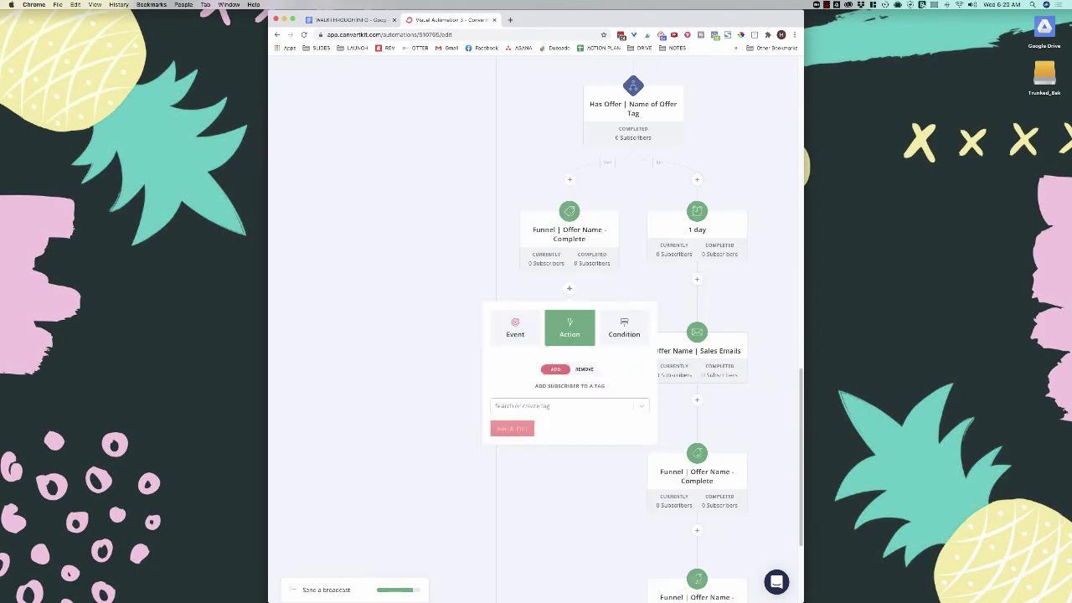
{"action": "left_click", "coordinate": [584, 370]}
{"action": "left_click", "coordinate": [559, 406]}
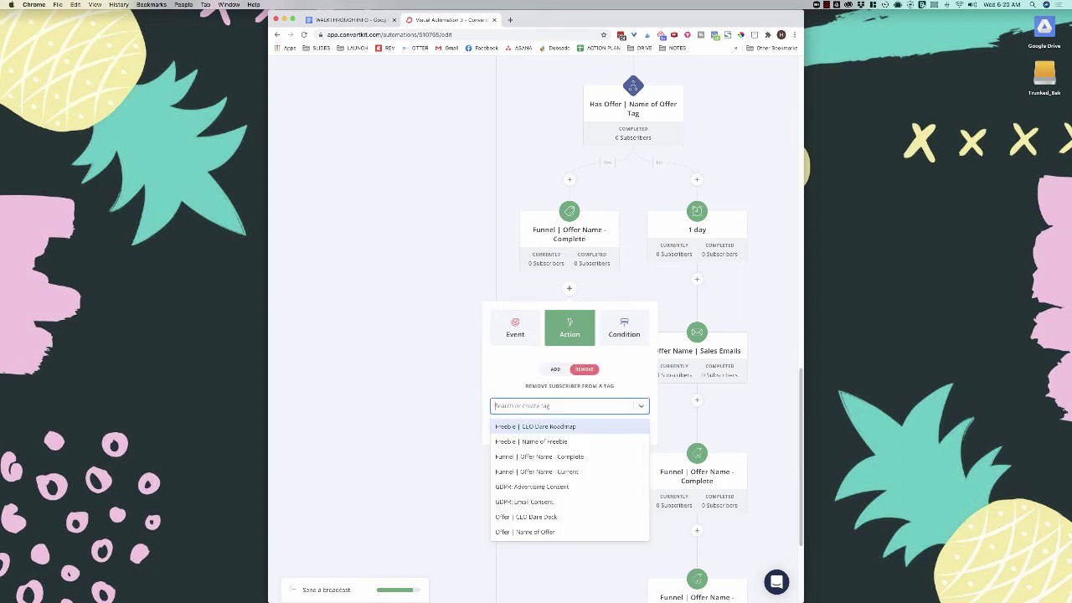
{"action": "type", "text": "current"}
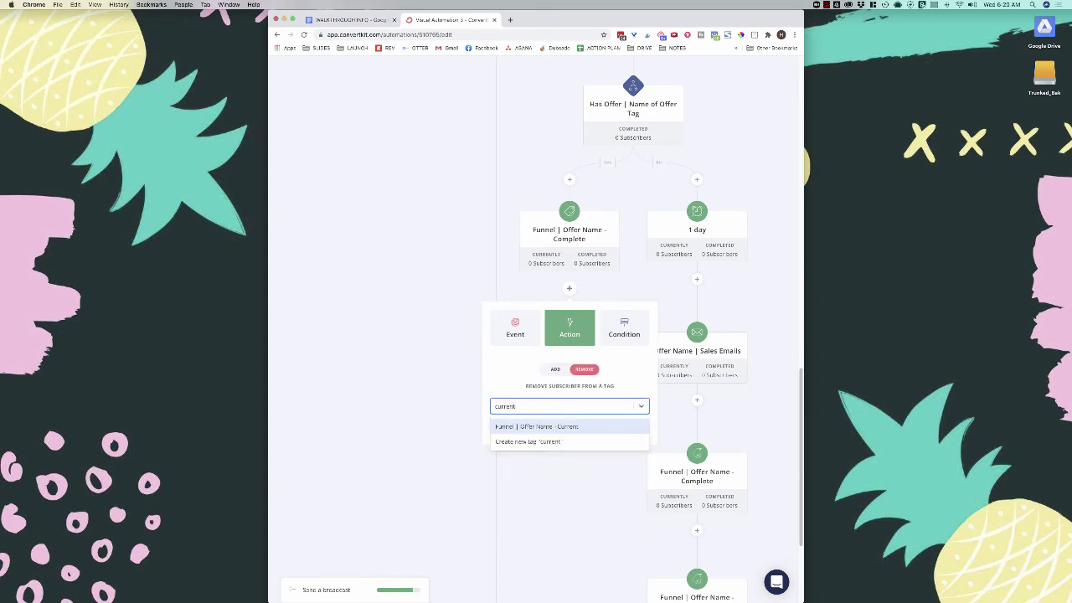
{"action": "left_click", "coordinate": [536, 426]}
{"action": "left_click", "coordinate": [528, 433]}
Turn on the "Funnel | Offer Name" automation and confirm the activation.
{"action": "scroll", "coordinate": [527, 437], "scroll_direction": "down", "scroll_amount": 3}
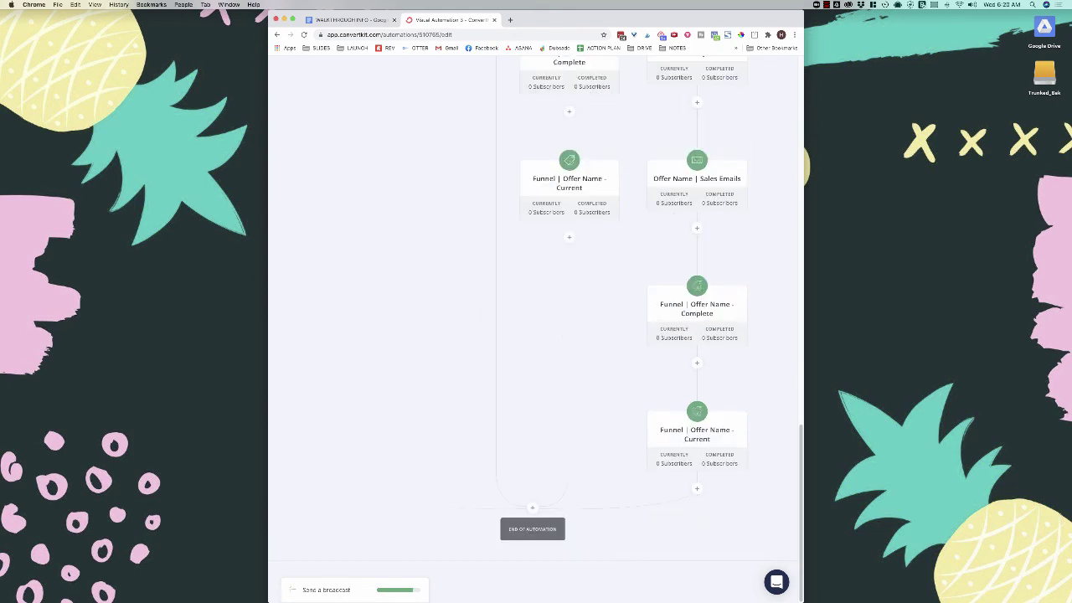
{"action": "scroll", "coordinate": [530, 171], "scroll_direction": "up", "scroll_amount": 20}
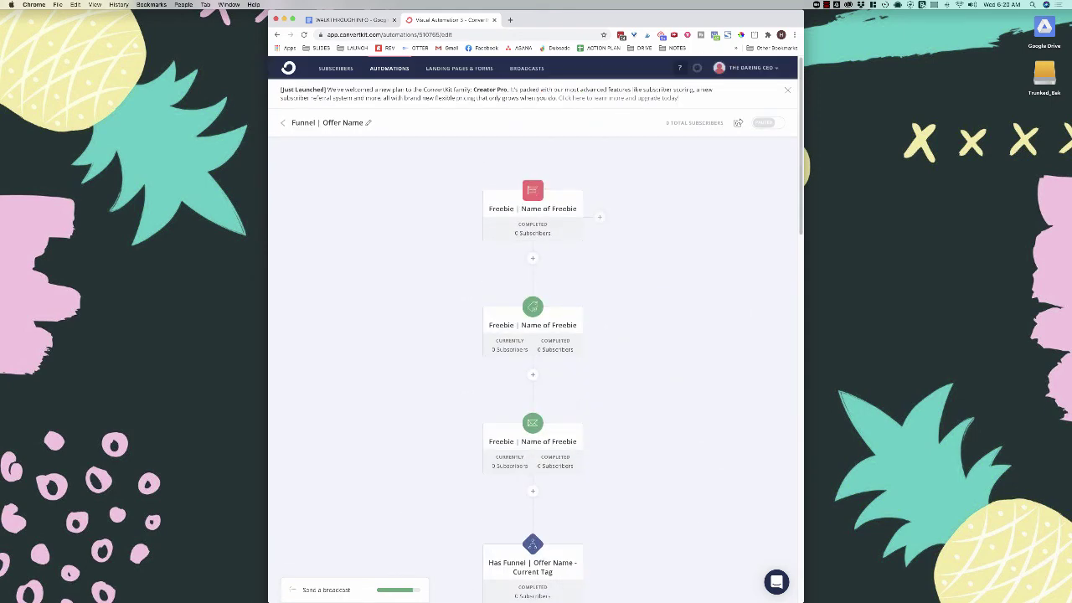
{"action": "left_click", "coordinate": [763, 122]}
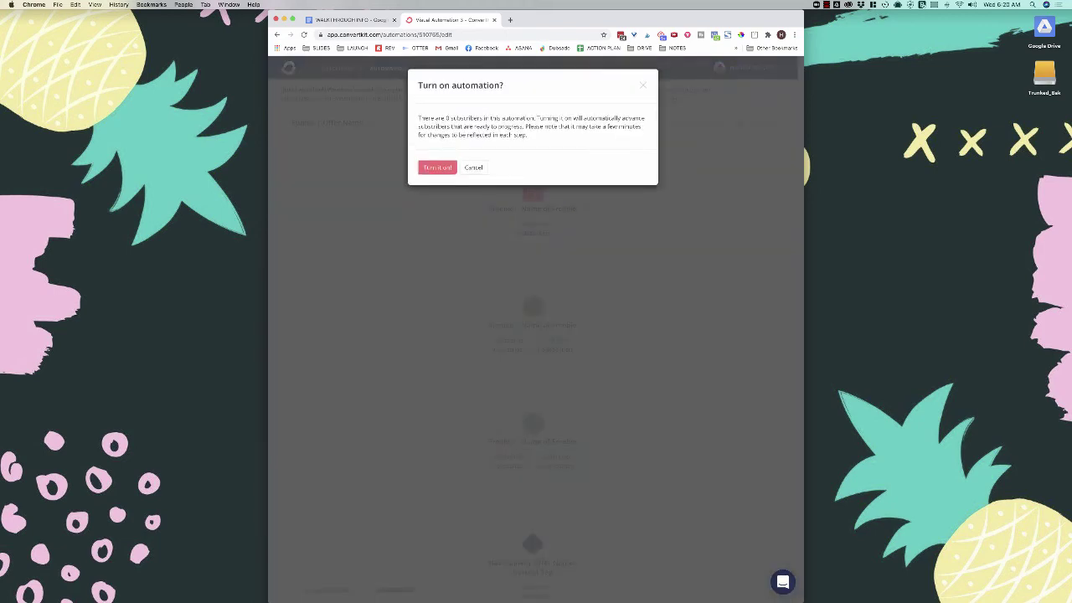
{"action": "left_click", "coordinate": [437, 167]}
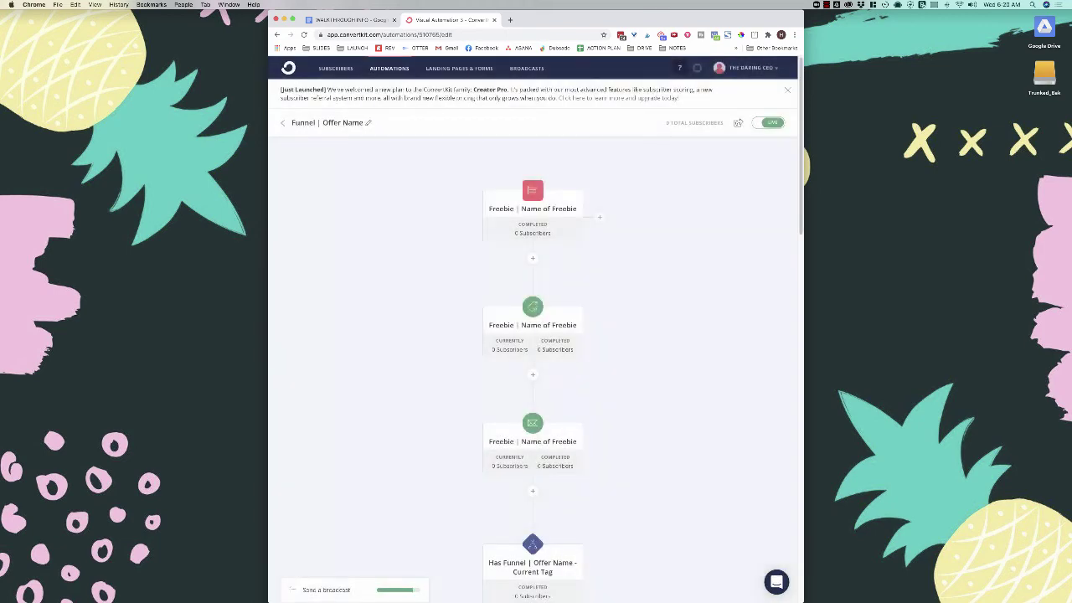
Start a new automation rule triggered when the tag "Offer | Name of Offer" is added.
{"action": "left_click", "coordinate": [390, 68]}
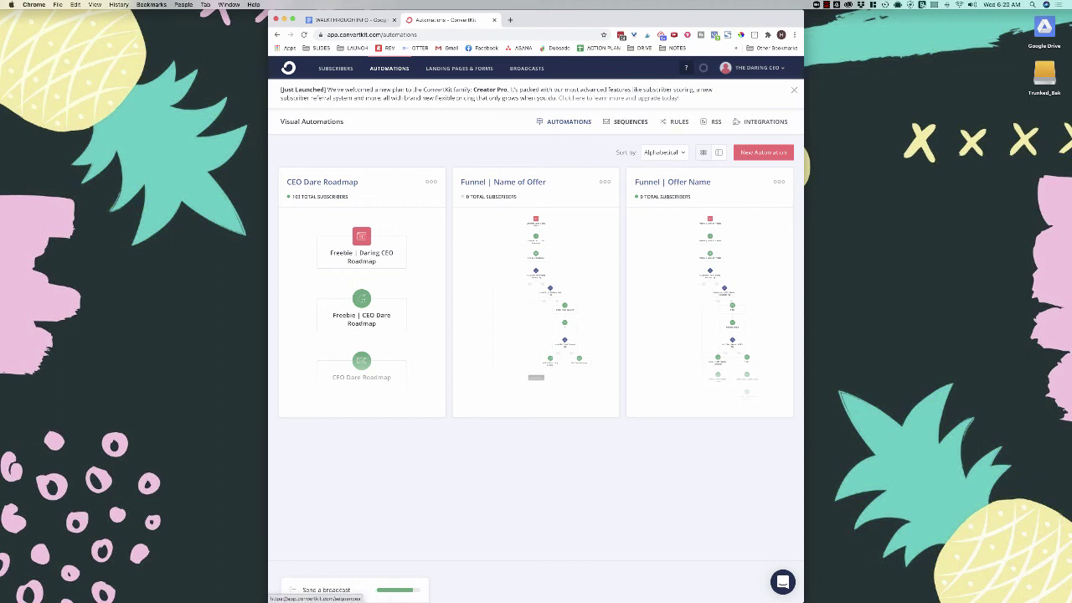
{"action": "left_click", "coordinate": [675, 121]}
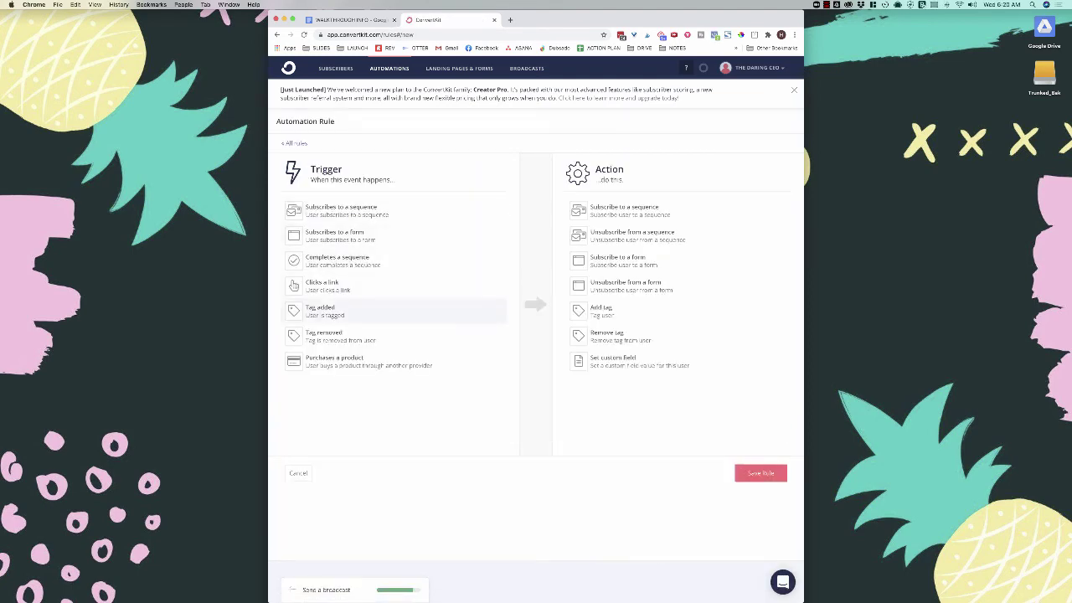
{"action": "left_click", "coordinate": [320, 311]}
{"action": "left_click", "coordinate": [402, 245]}
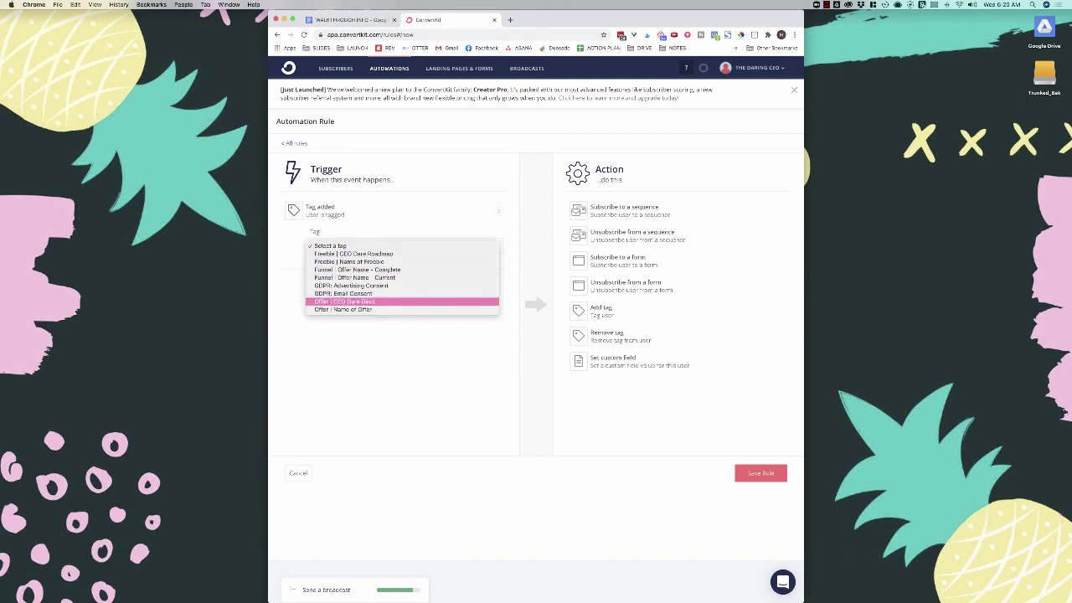
{"action": "left_click", "coordinate": [344, 309]}
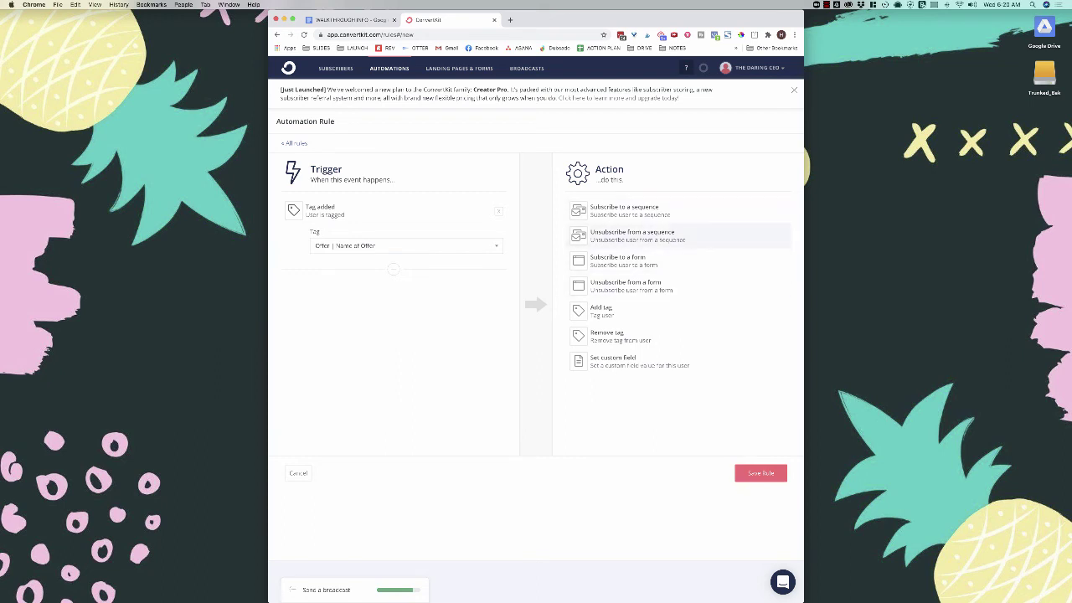
Set the rule's action to unsubscribe from the "Offer Name | Sales Emails" sequence and save the rule.
{"action": "left_click", "coordinate": [638, 235]}
{"action": "left_click", "coordinate": [661, 246]}
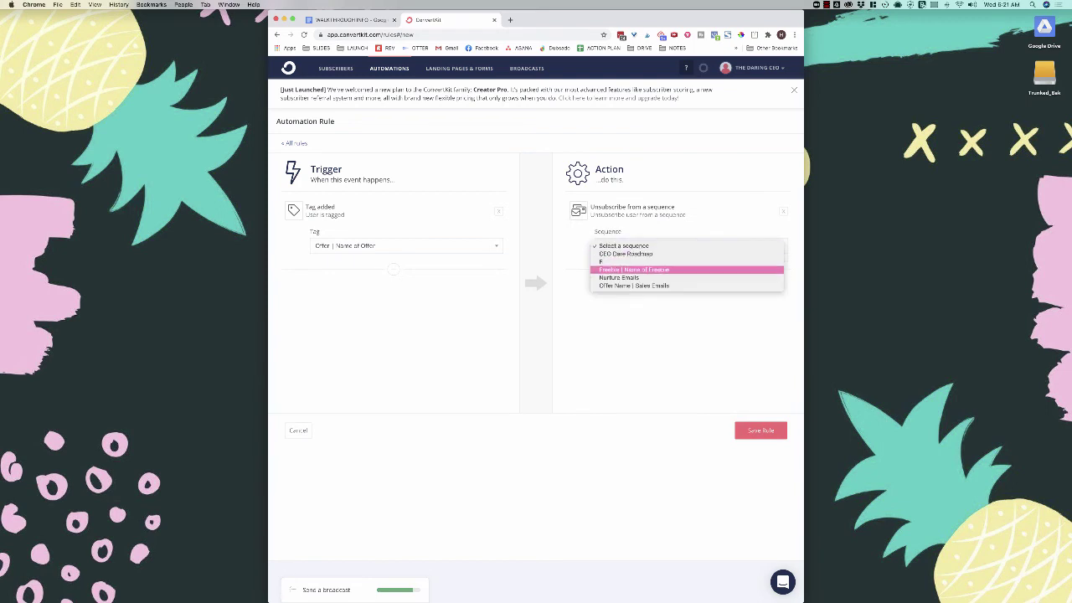
{"action": "left_click", "coordinate": [634, 286]}
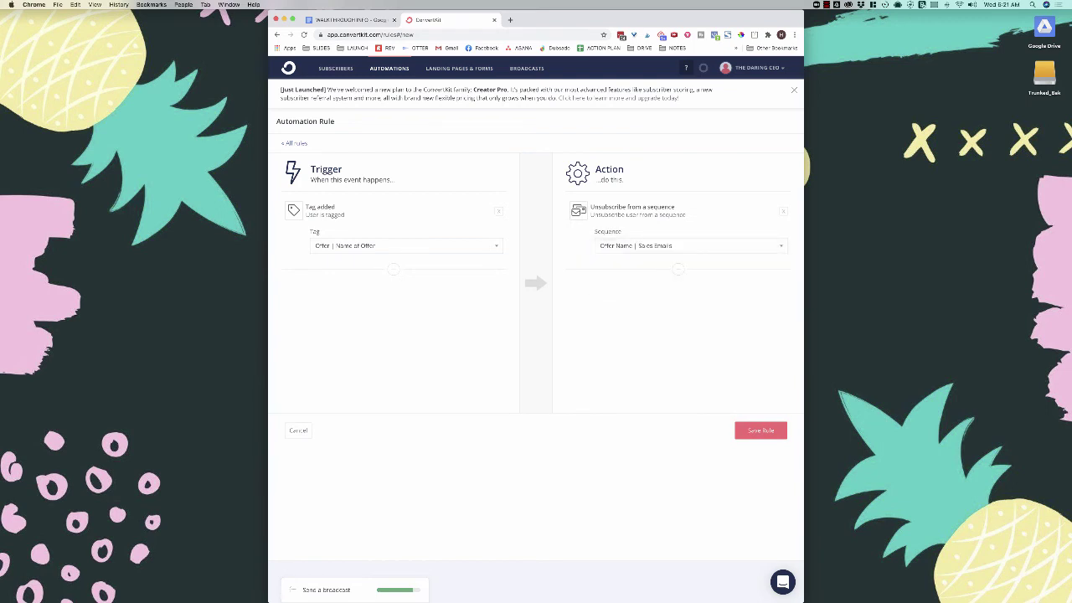
{"action": "left_click", "coordinate": [761, 431]}
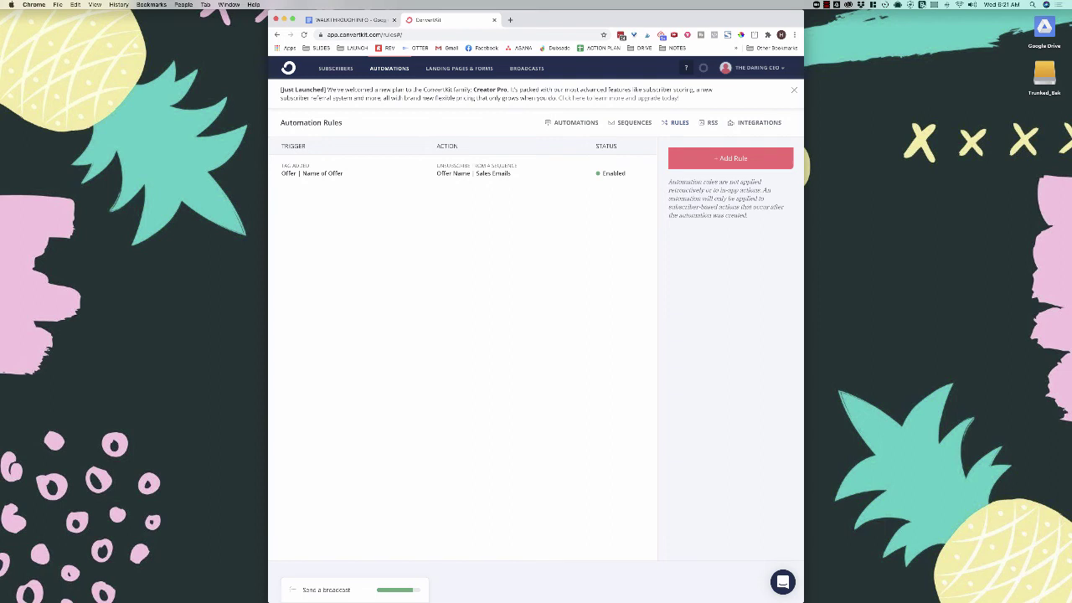
Reopen the "Funnel | Offer Name" automation and open its "Freebie | Name of Freebie" email sequence.
{"action": "left_click", "coordinate": [576, 123]}
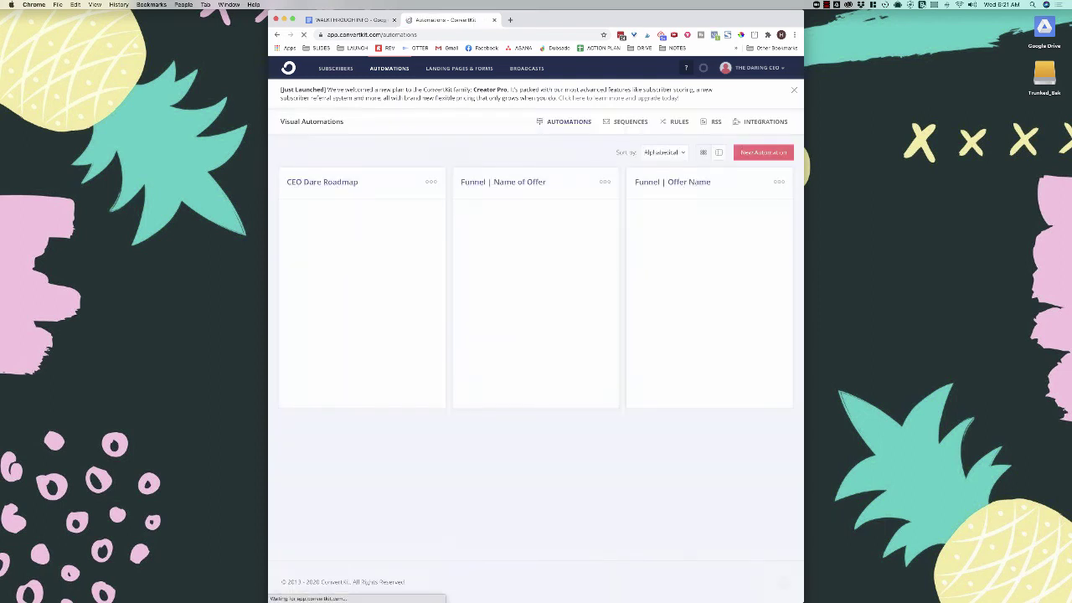
{"action": "left_click", "coordinate": [706, 268]}
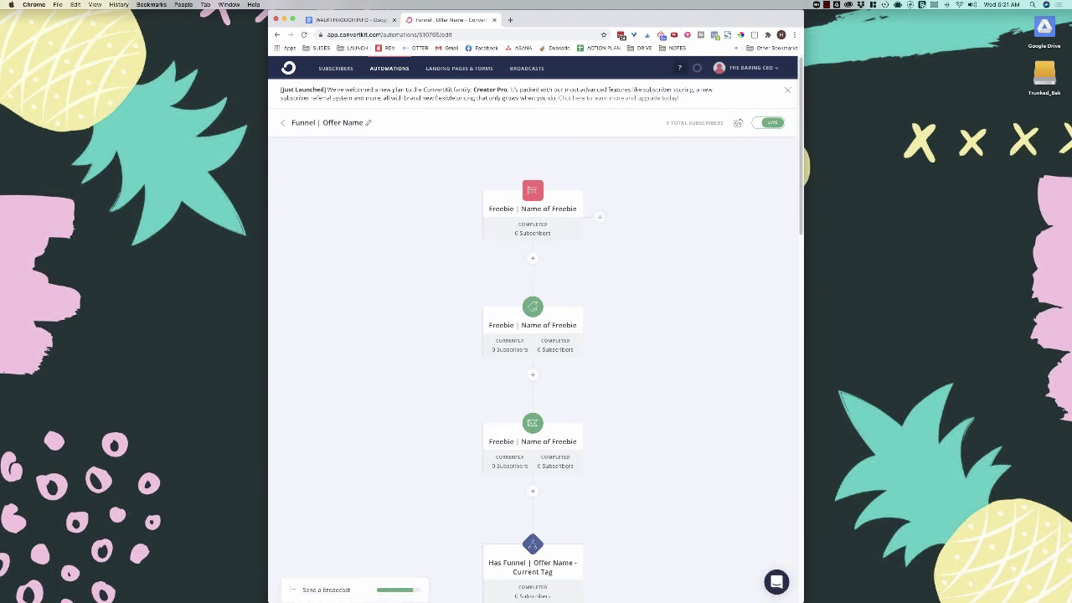
{"action": "scroll", "coordinate": [532, 335], "scroll_direction": "down", "scroll_amount": 1}
{"action": "scroll", "coordinate": [532, 335], "scroll_direction": "up", "scroll_amount": 1}
{"action": "scroll", "coordinate": [533, 335], "scroll_direction": "down", "scroll_amount": 2}
{"action": "scroll", "coordinate": [534, 327], "scroll_direction": "down", "scroll_amount": 2}
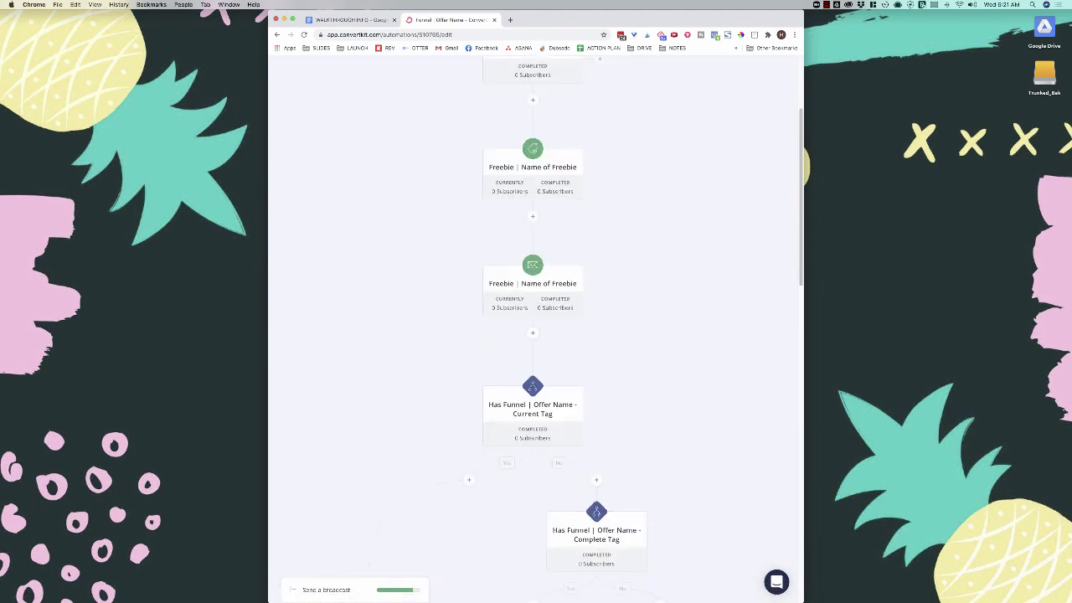
{"action": "left_click", "coordinate": [565, 273]}
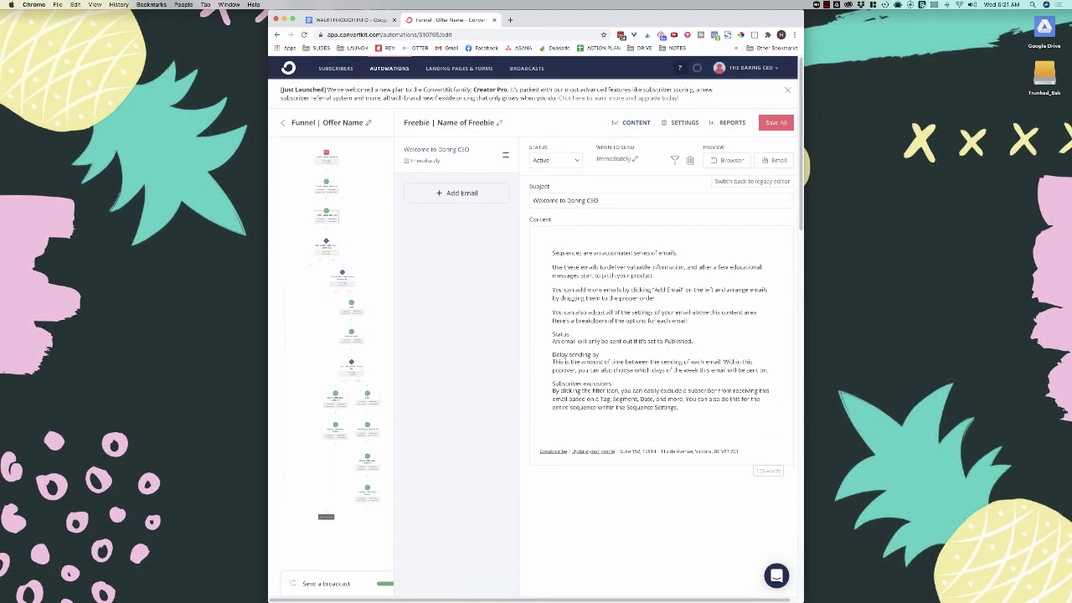
View the freebie sequence's reports, including the individual statistics for the "Welcome to Daring CEO" email.
{"action": "left_click", "coordinate": [732, 122]}
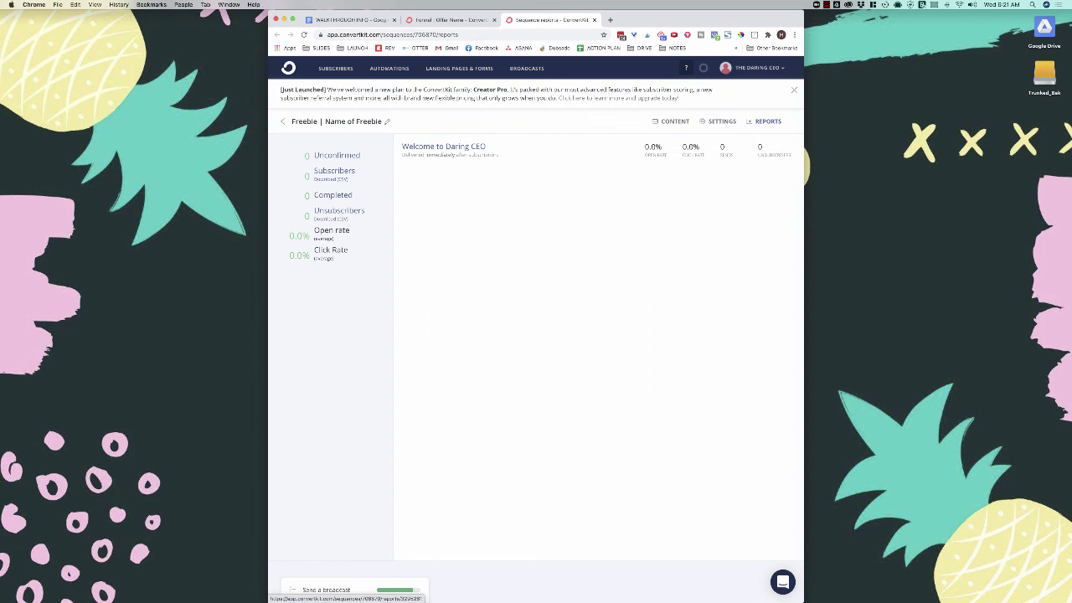
{"action": "left_click", "coordinate": [443, 147]}
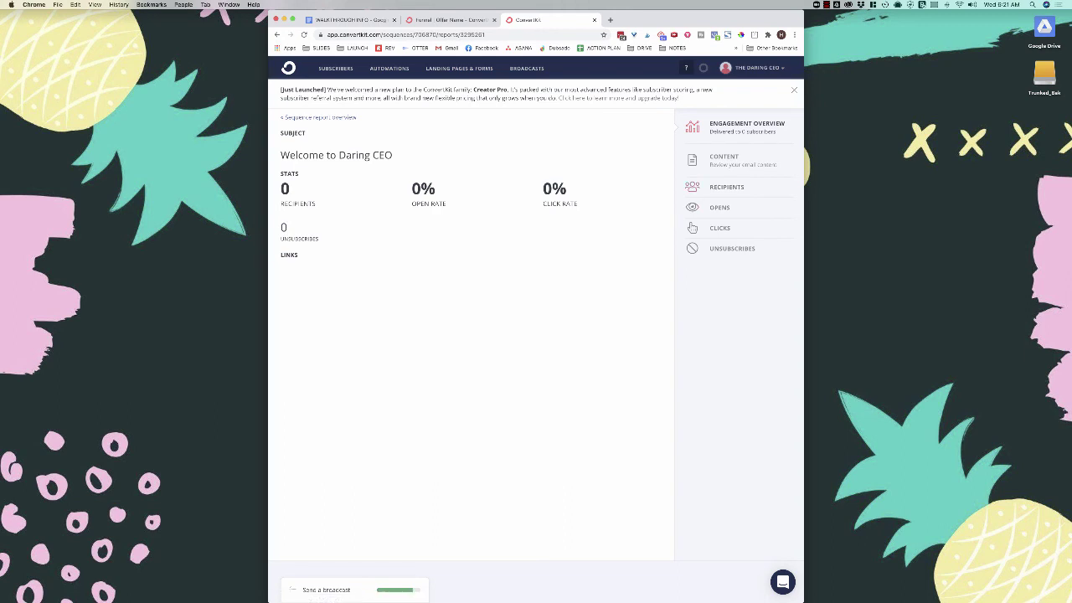
{"action": "left_click", "coordinate": [276, 34]}
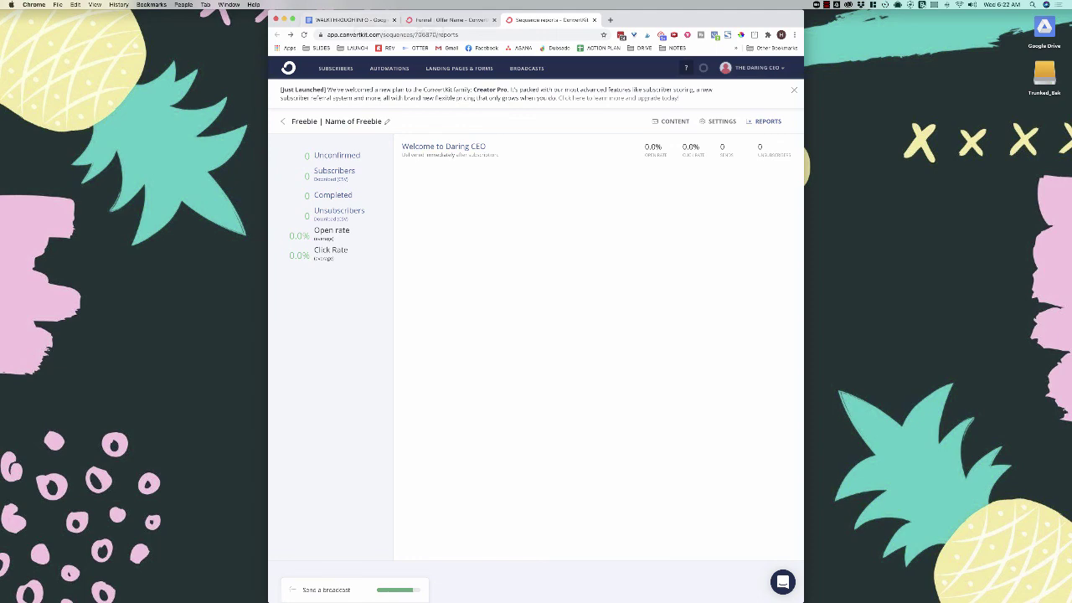
Review the landing page and form signup chart and each form's visitors, subscribers and conversion rate.
{"action": "left_click", "coordinate": [459, 67]}
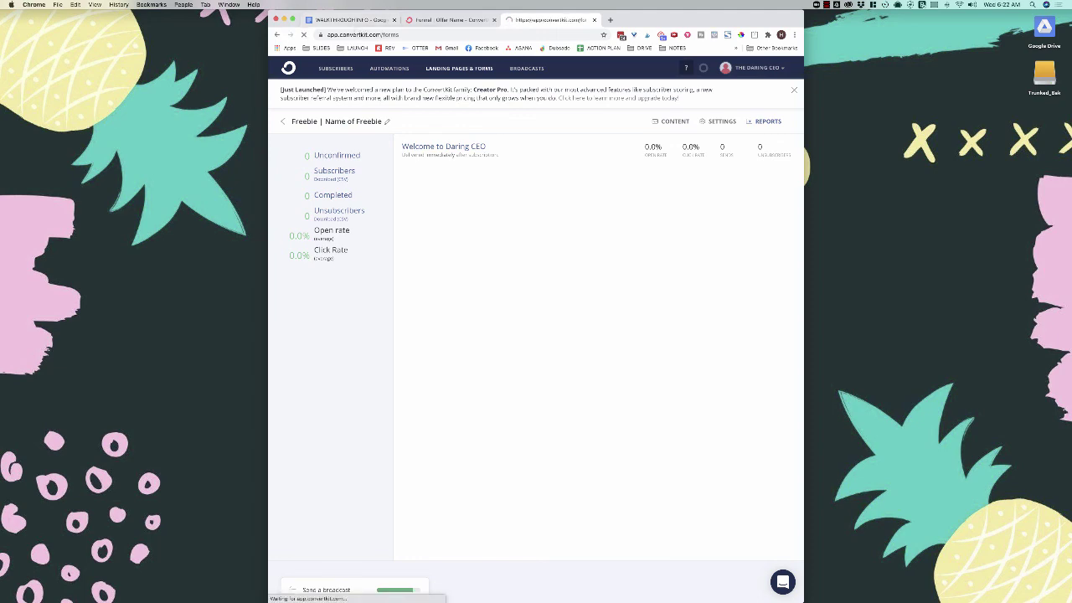
{"action": "scroll", "coordinate": [536, 334], "scroll_direction": "down", "scroll_amount": 2}
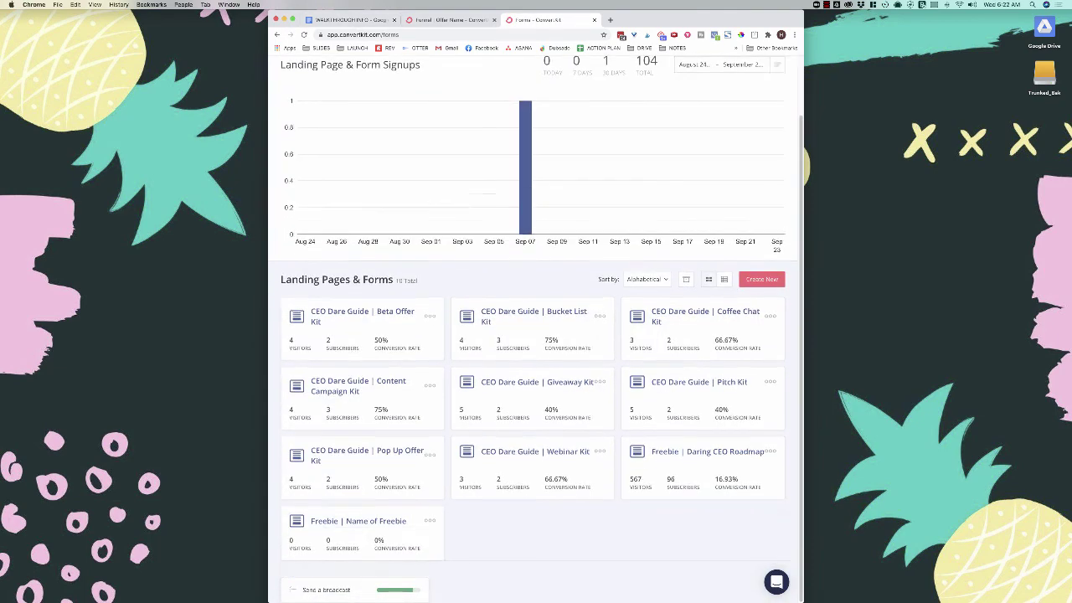
{"action": "scroll", "coordinate": [536, 335], "scroll_direction": "up", "scroll_amount": 2}
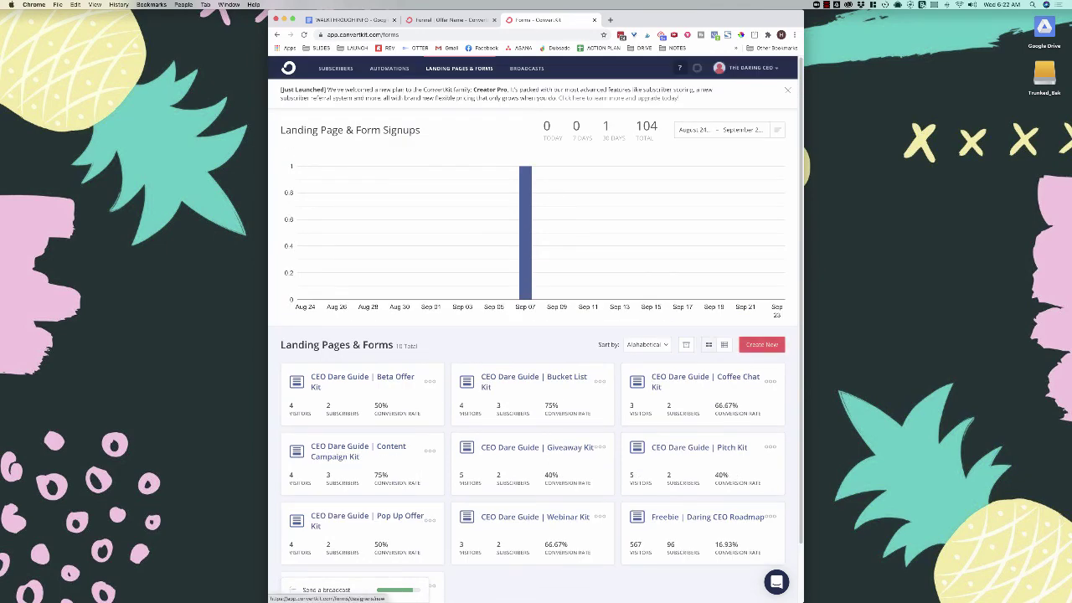
Start creating a new landing page and look through the available landing page templates.
{"action": "left_click", "coordinate": [761, 344]}
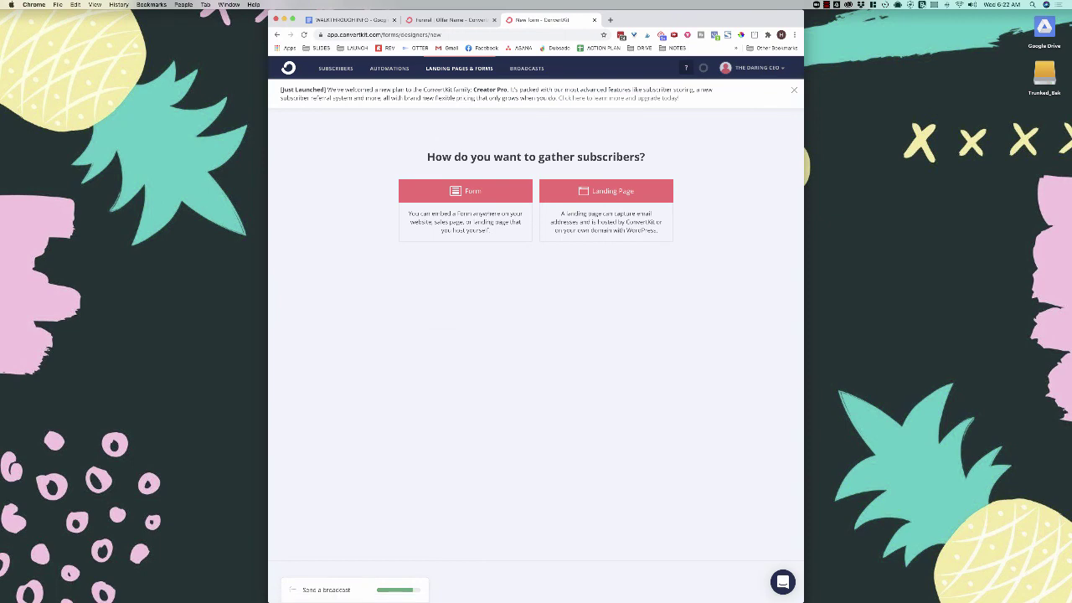
{"action": "left_click", "coordinate": [630, 192]}
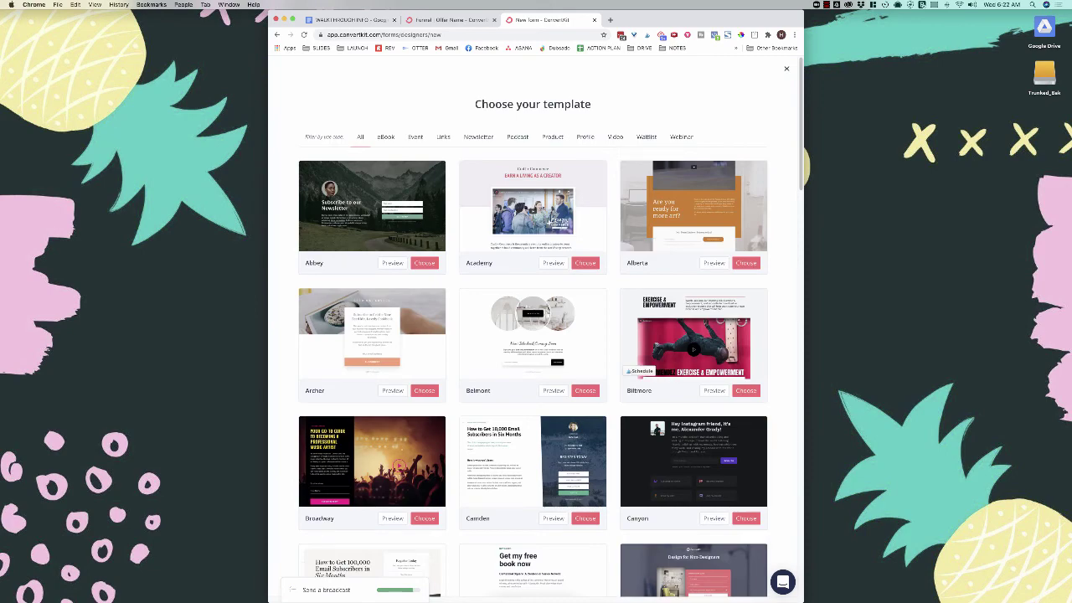
{"action": "scroll", "coordinate": [533, 335], "scroll_direction": "down", "scroll_amount": 10}
{"action": "scroll", "coordinate": [532, 335], "scroll_direction": "down", "scroll_amount": 15}
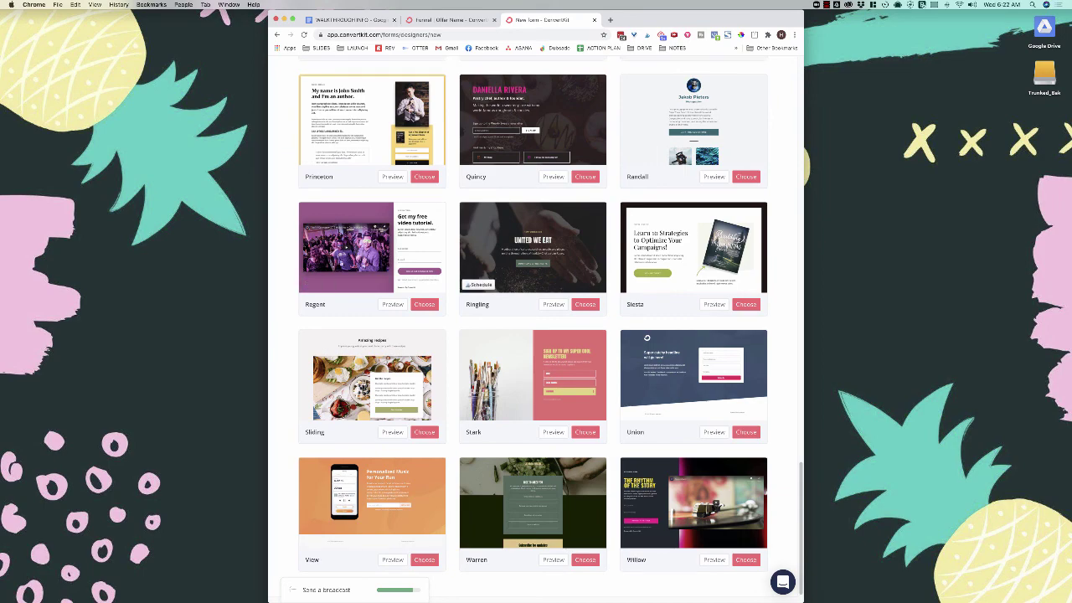
{"action": "scroll", "coordinate": [532, 334], "scroll_direction": "up", "scroll_amount": 5}
{"action": "scroll", "coordinate": [533, 335], "scroll_direction": "up", "scroll_amount": 20}
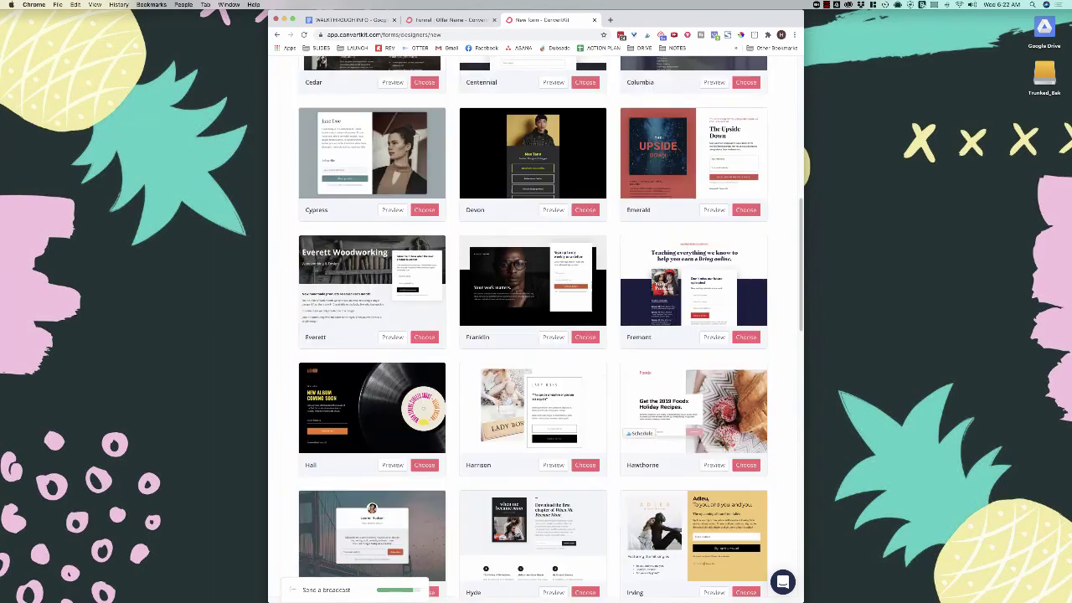
{"action": "scroll", "coordinate": [532, 335], "scroll_direction": "down", "scroll_amount": 20}
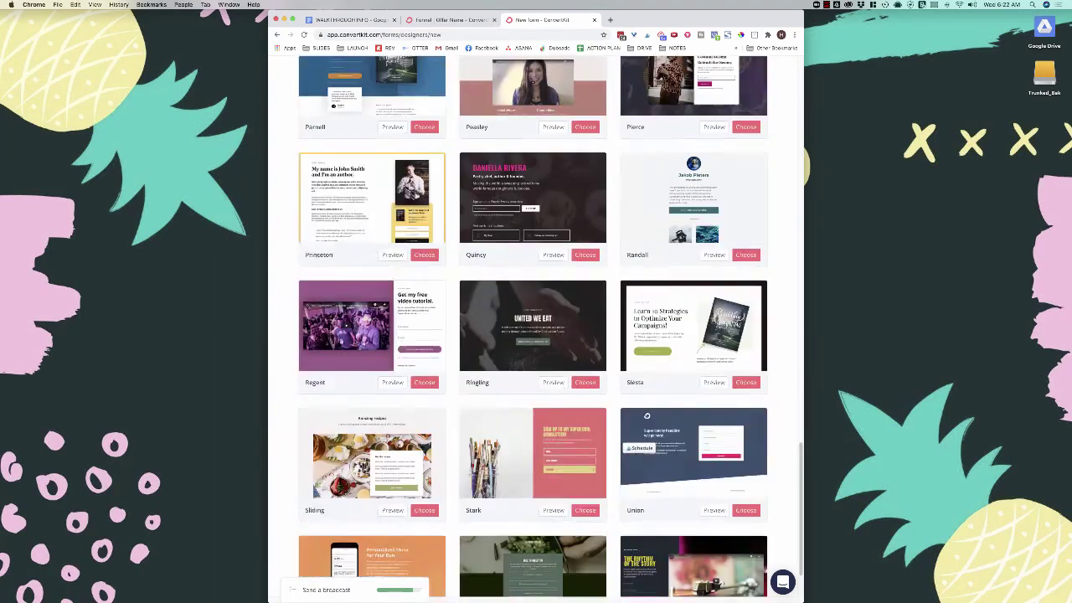
{"action": "scroll", "coordinate": [533, 334], "scroll_direction": "up", "scroll_amount": 20}
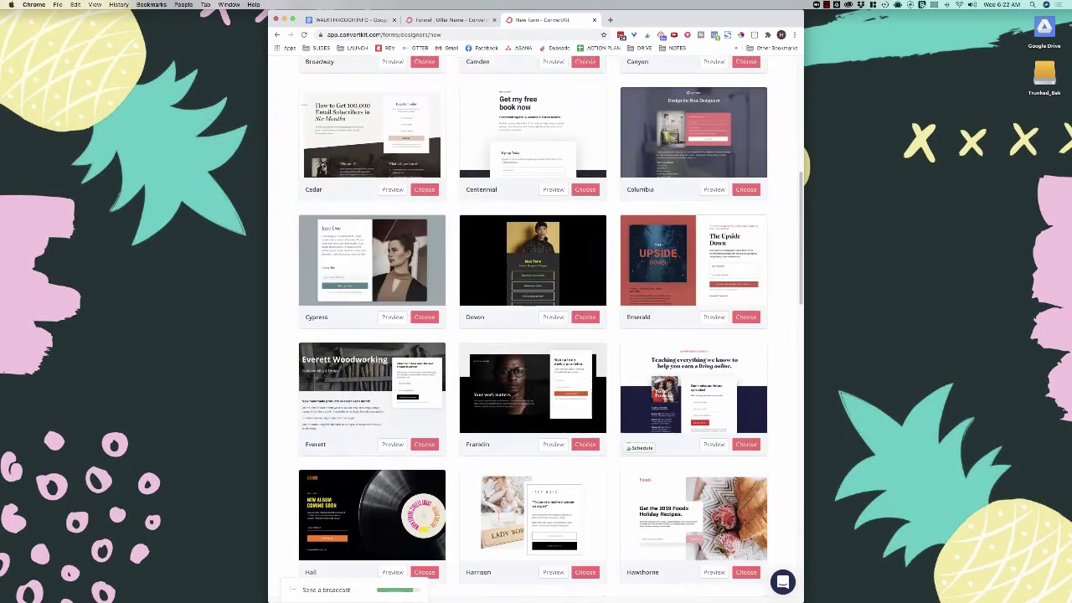
Create a landing page from the Abbey template and view its general landing page settings.
{"action": "scroll", "coordinate": [533, 335], "scroll_direction": "up", "scroll_amount": 2}
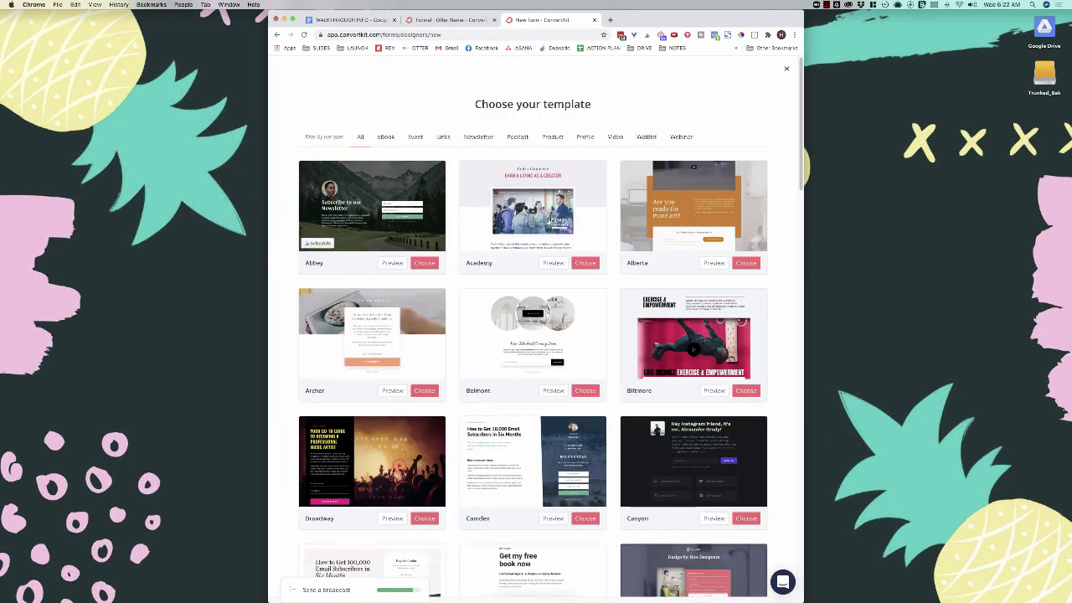
{"action": "left_click", "coordinate": [423, 263]}
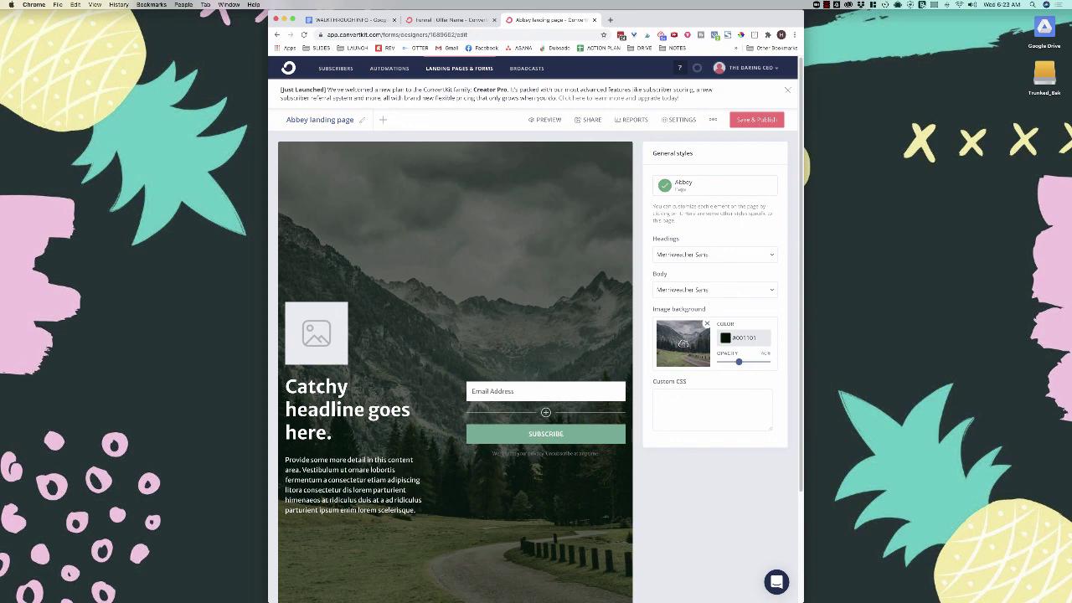
{"action": "left_click", "coordinate": [680, 120]}
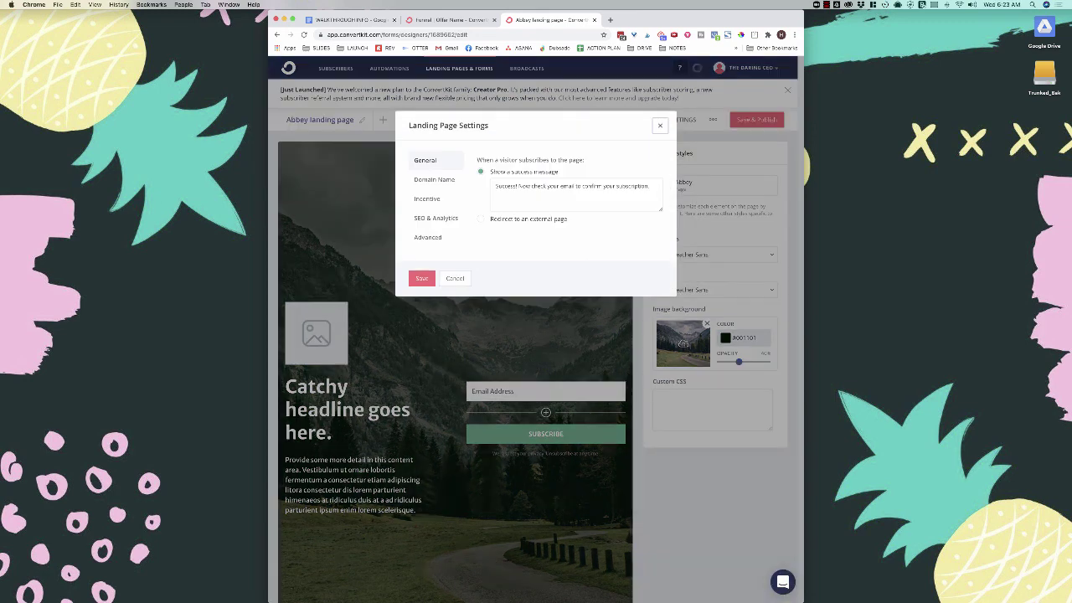
{"action": "left_click", "coordinate": [660, 126]}
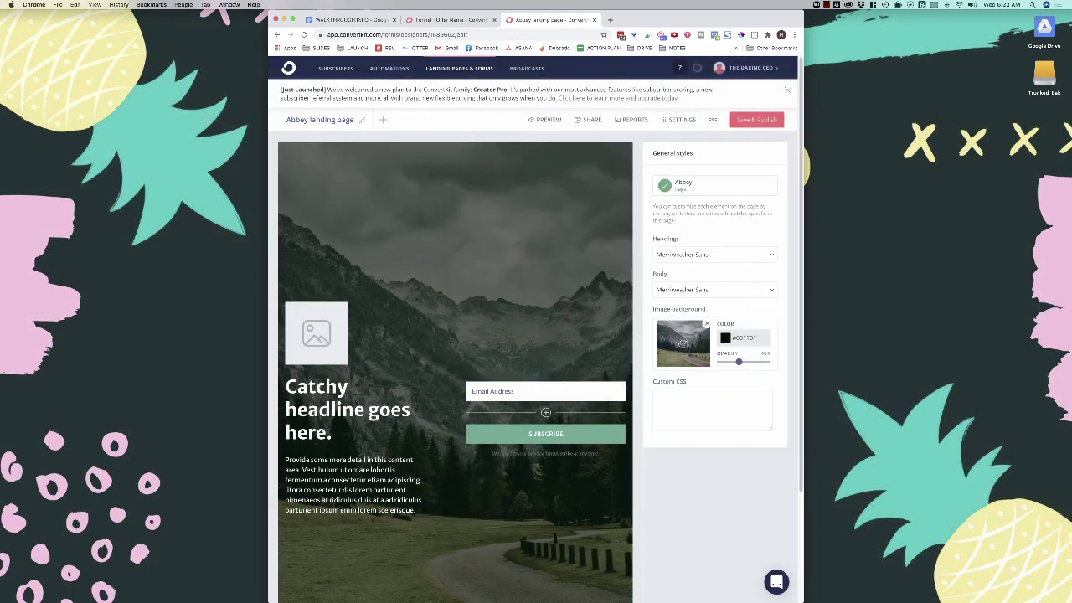
View the style options for the page's text header and the Email Address field.
{"action": "left_click", "coordinate": [286, 463]}
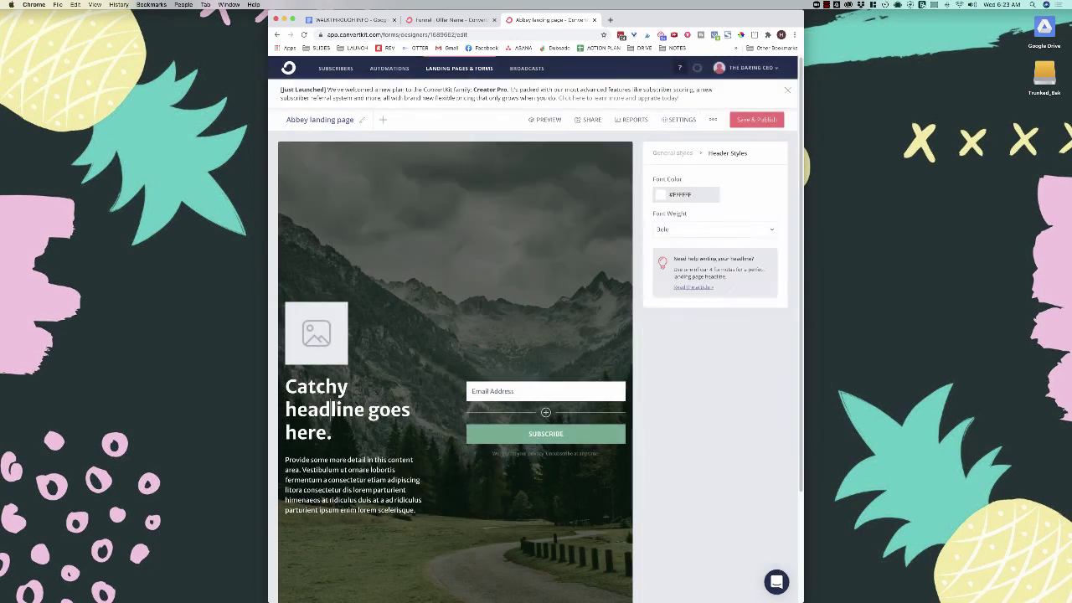
{"action": "left_click", "coordinate": [471, 391]}
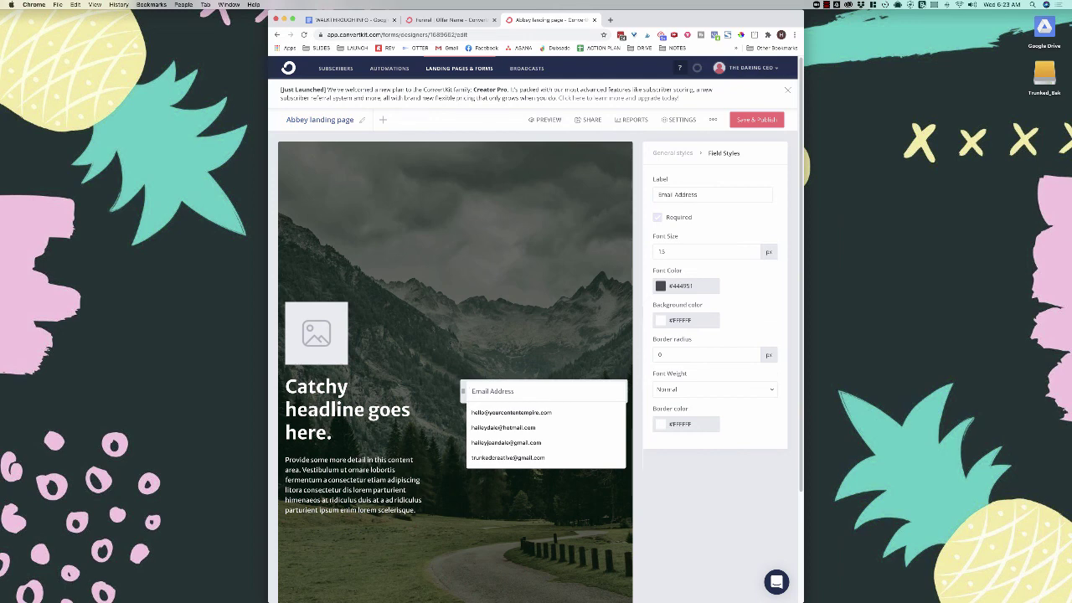
{"action": "key", "text": "Escape"}
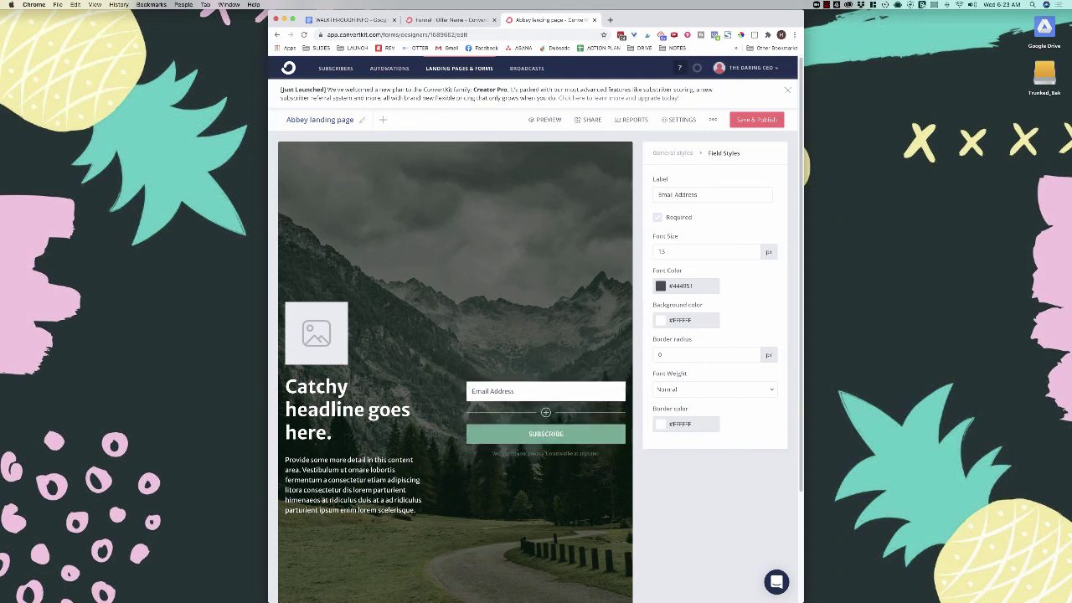
Add a required First Name custom field above the Email Address field, and open the placeholder image's settings.
{"action": "left_click", "coordinate": [545, 412]}
{"action": "left_click", "coordinate": [711, 194]}
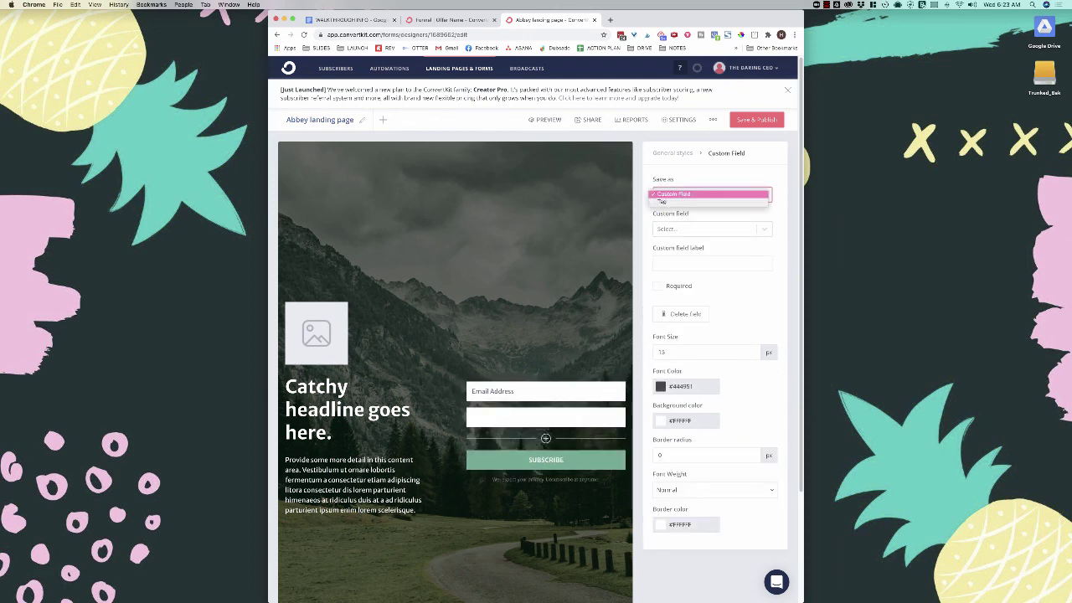
{"action": "left_click", "coordinate": [674, 193]}
{"action": "left_click", "coordinate": [711, 229]}
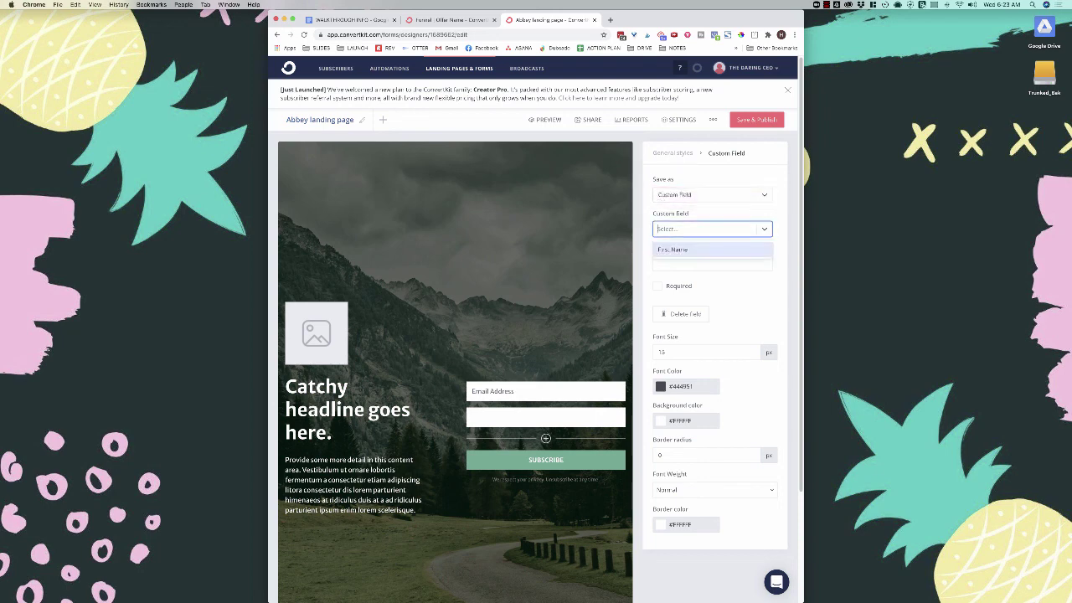
{"action": "left_click", "coordinate": [673, 250]}
{"action": "left_click", "coordinate": [657, 286]}
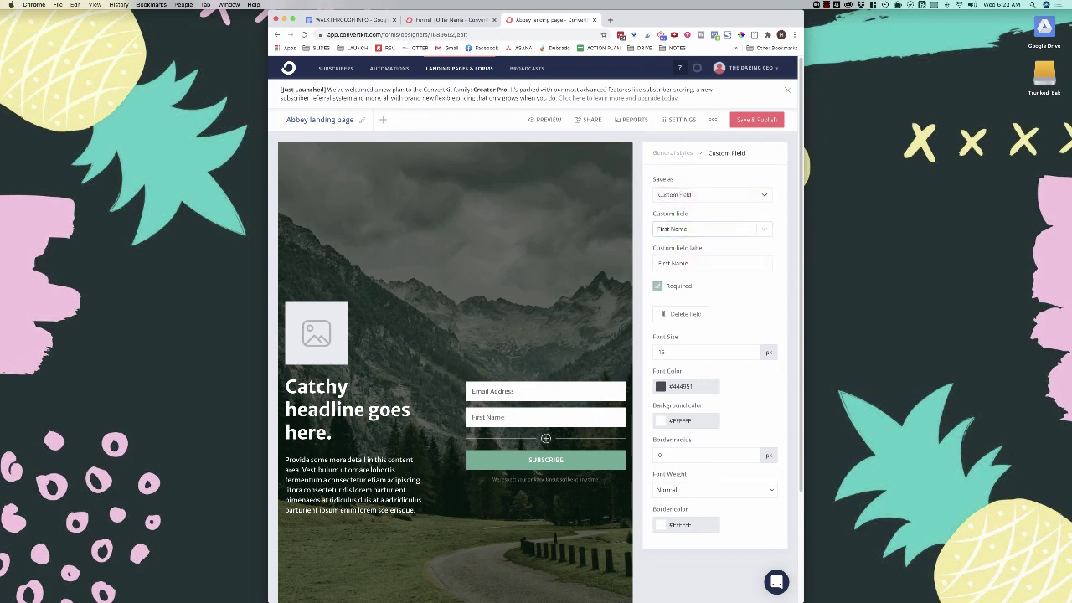
{"action": "left_click_drag", "start_coordinate": [463, 417], "coordinate": [463, 391]}
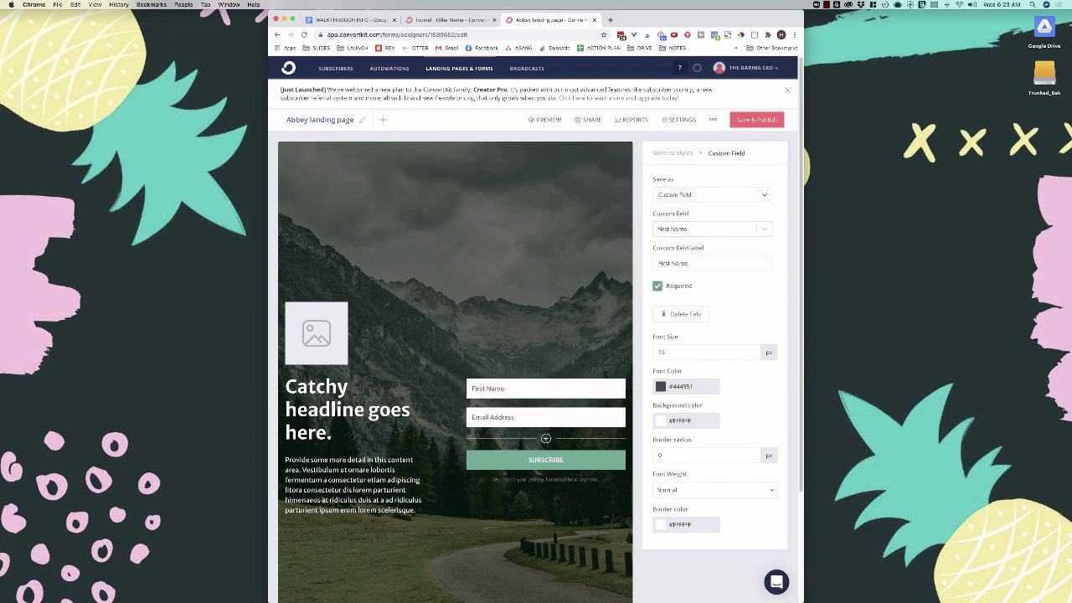
{"action": "left_click", "coordinate": [316, 333]}
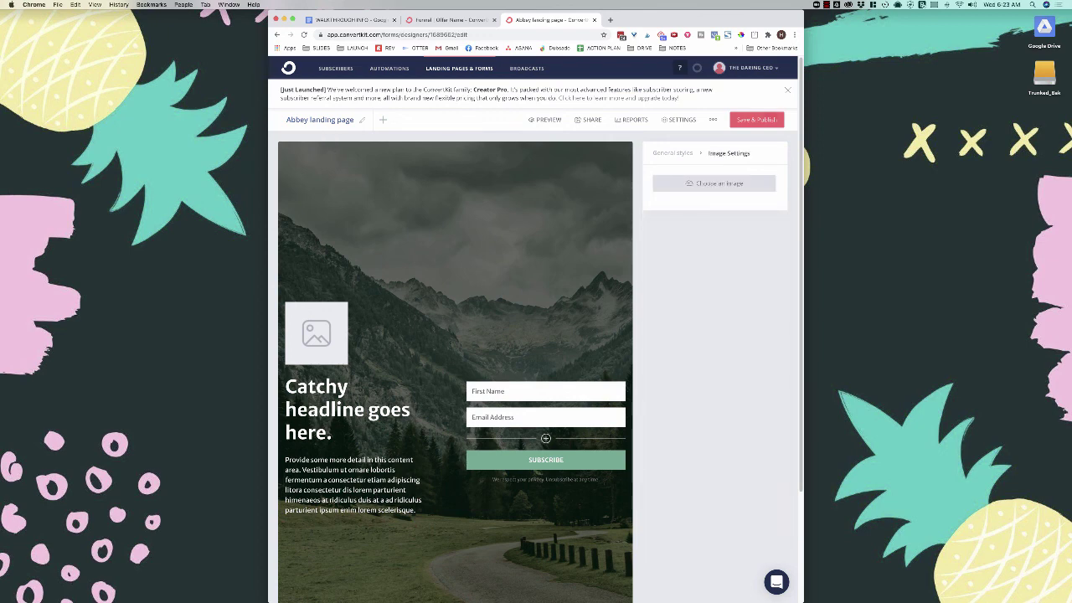
Add the page URL daring-ceo-roadmap on the the-daring-ceo.ck.page domain to the landing page and copy the resulting link address.
{"action": "left_click", "coordinate": [678, 119]}
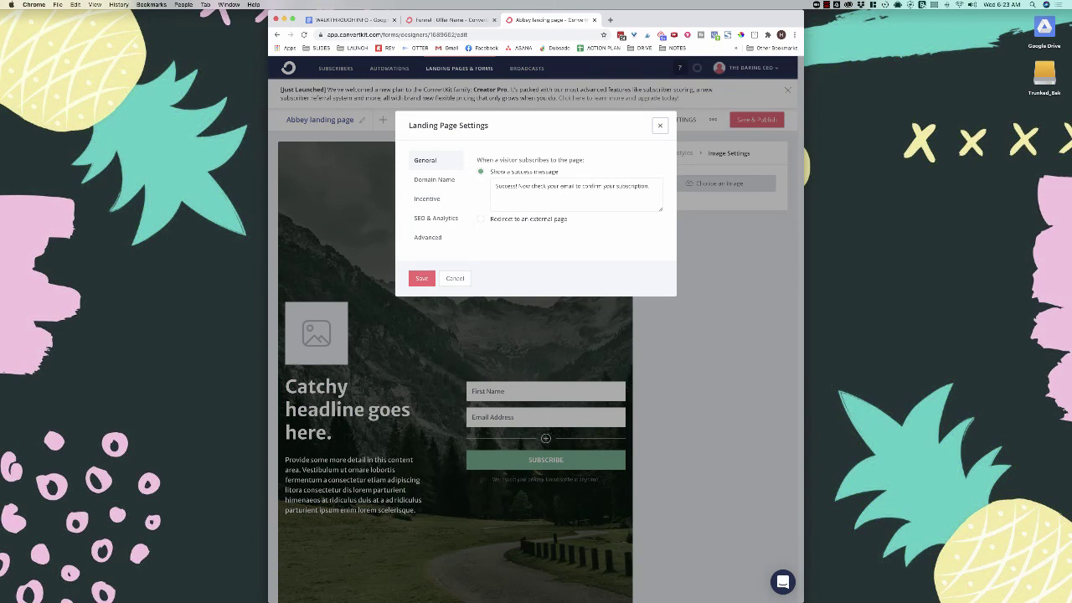
{"action": "left_click", "coordinate": [434, 180]}
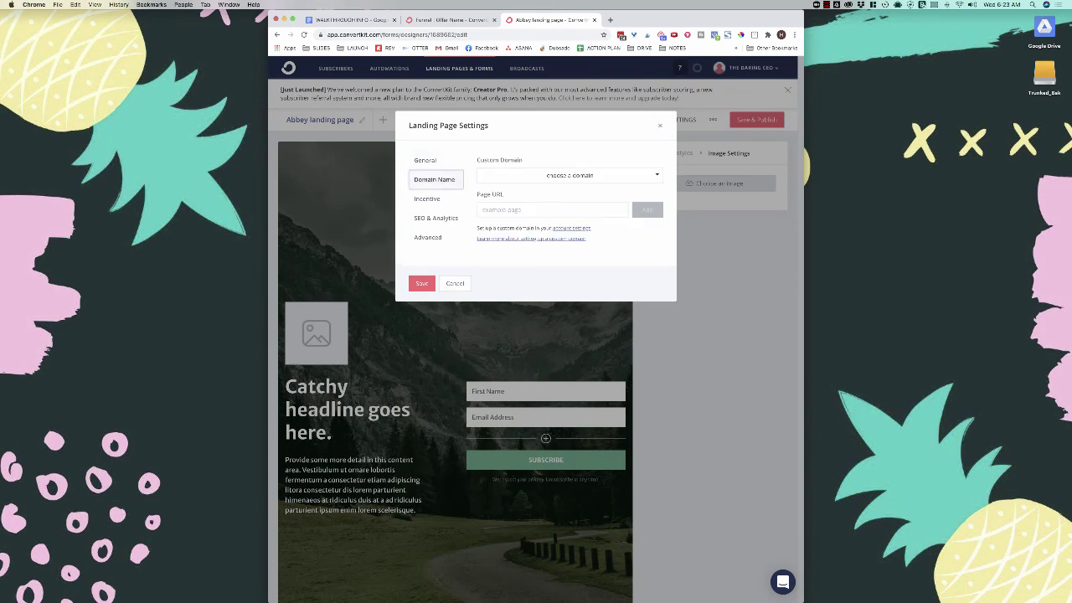
{"action": "left_click", "coordinate": [570, 176]}
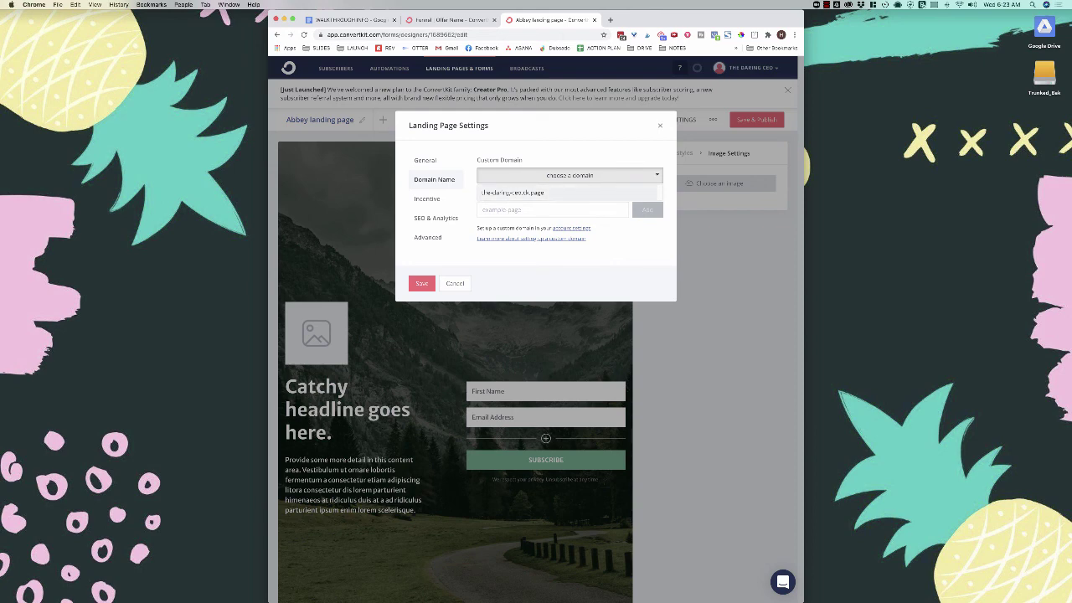
{"action": "left_click", "coordinate": [513, 192]}
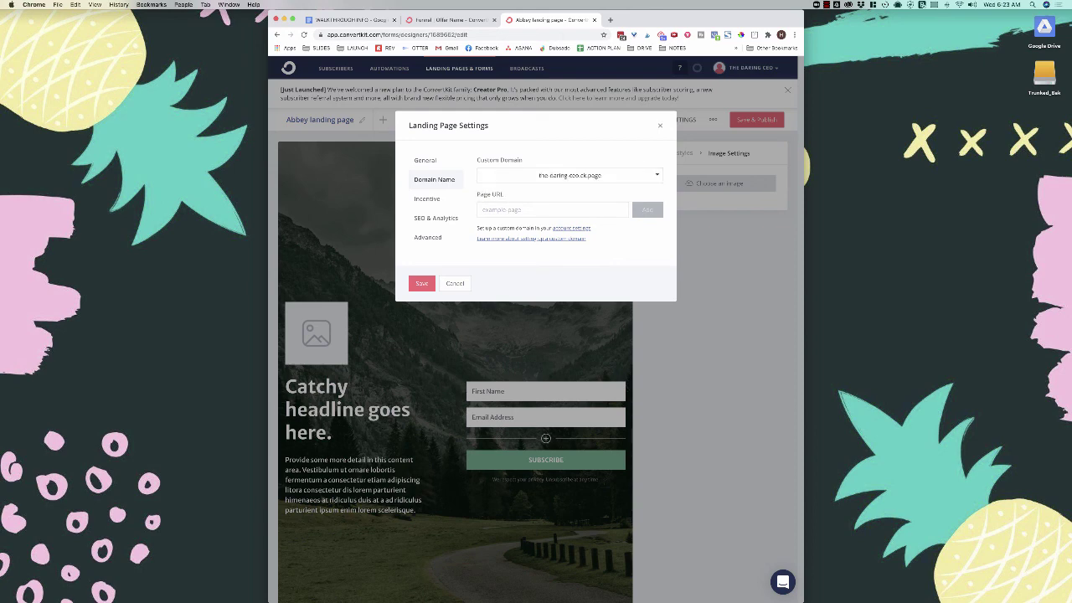
{"action": "left_click", "coordinate": [553, 211]}
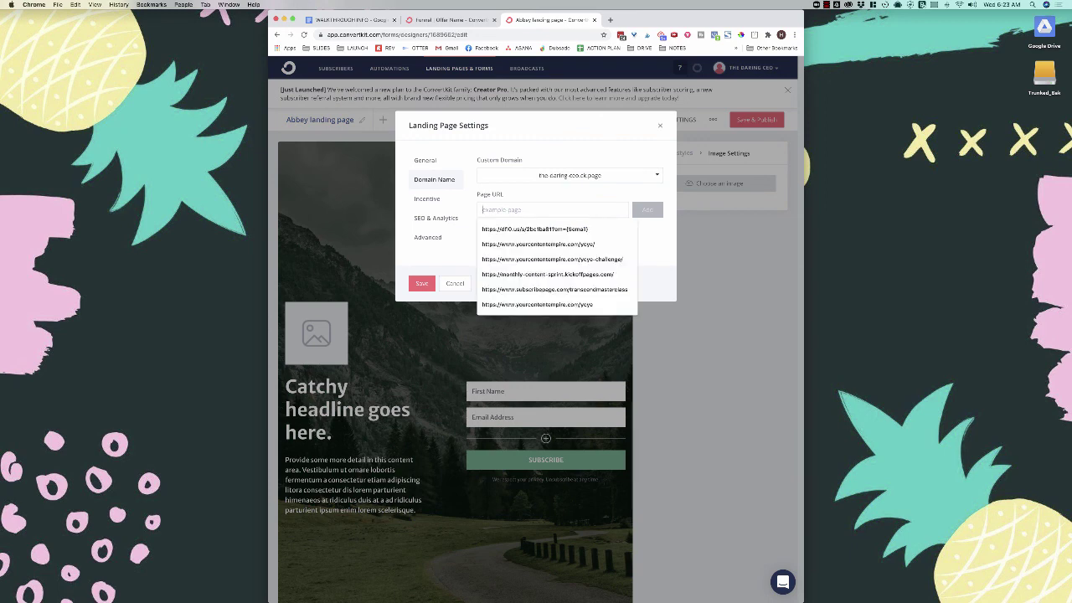
{"action": "type", "text": "daring-ce"}
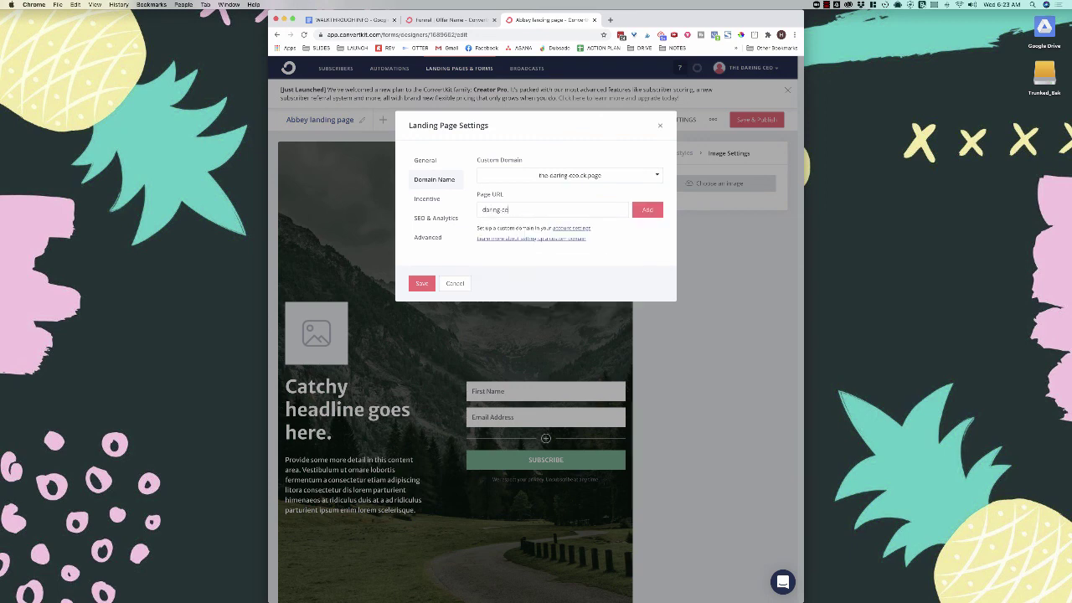
{"action": "type", "text": "o.roadmap"}
{"action": "left_click", "coordinate": [647, 209]}
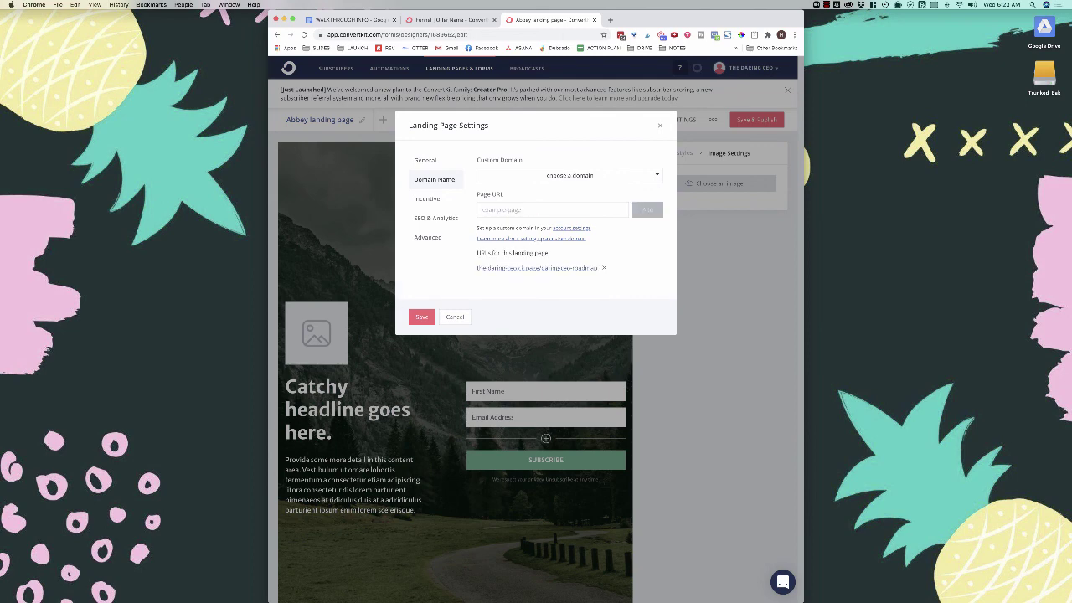
{"action": "right_click", "coordinate": [565, 268]}
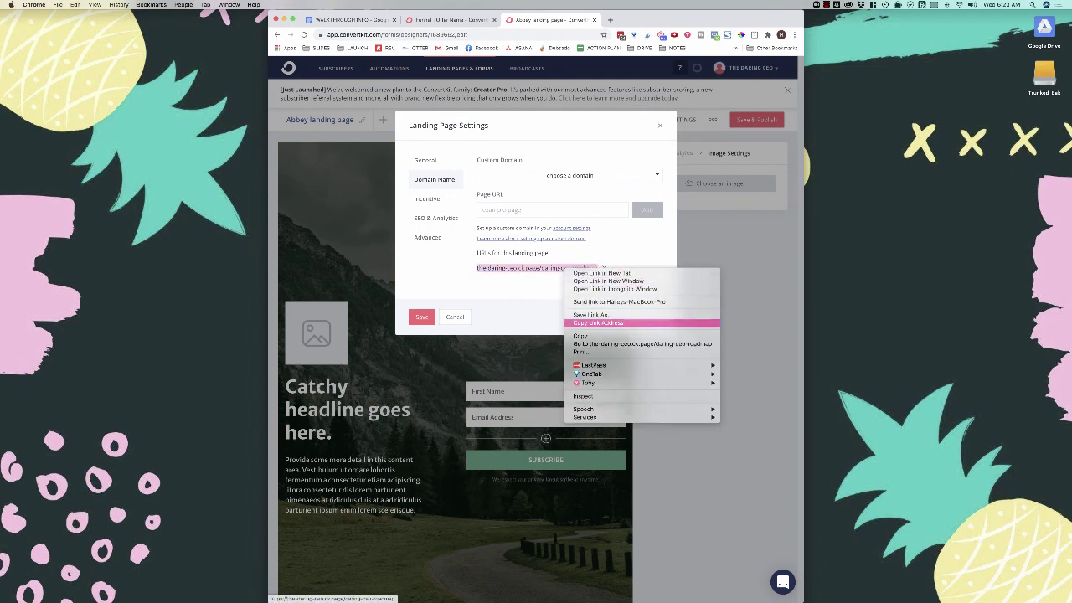
{"action": "left_click", "coordinate": [603, 323]}
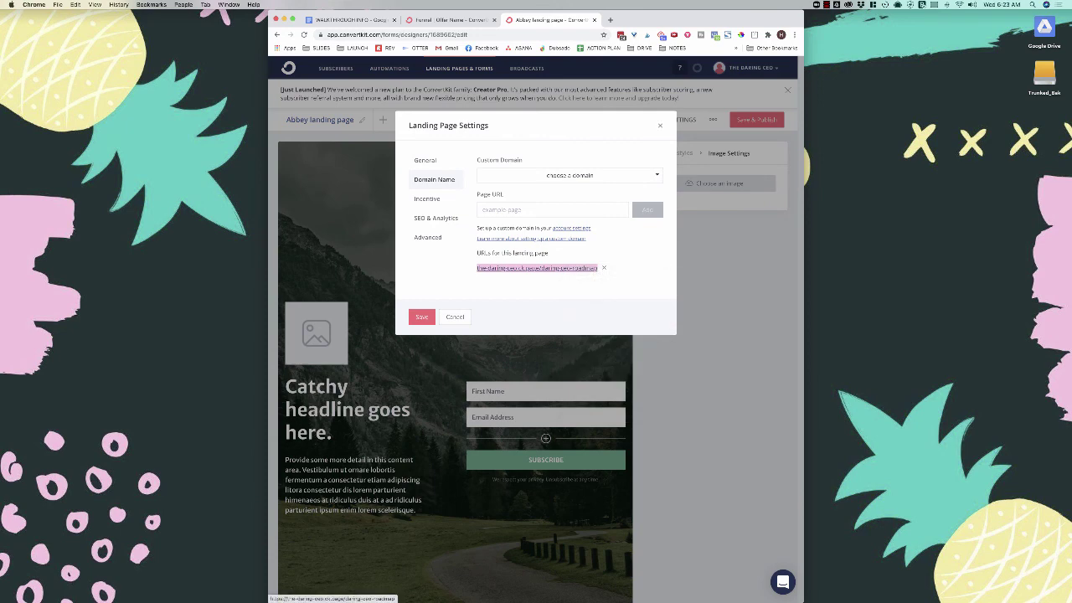